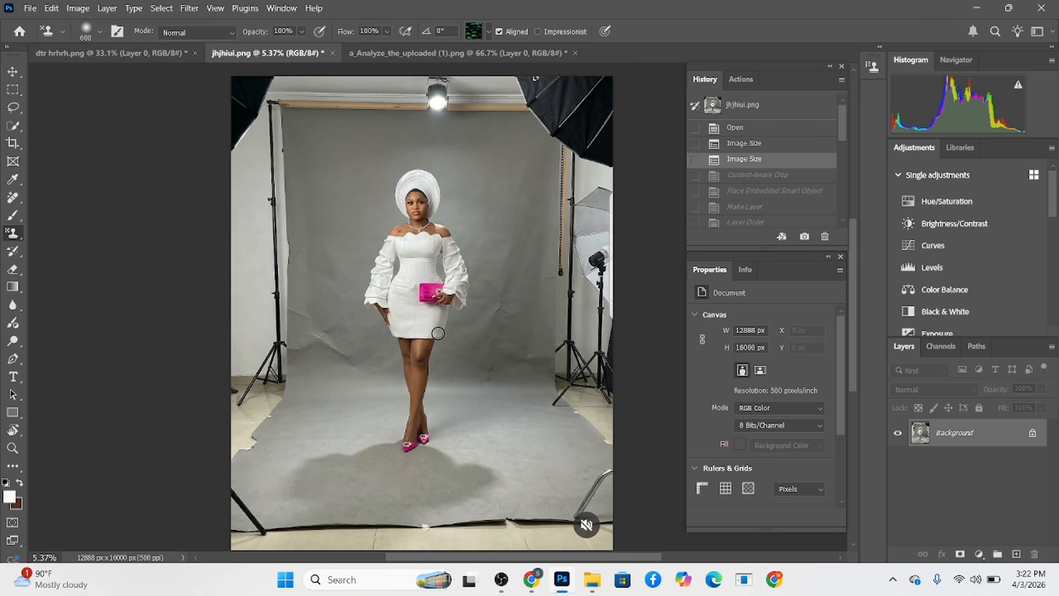
scroll(790, 153, "down", 8)
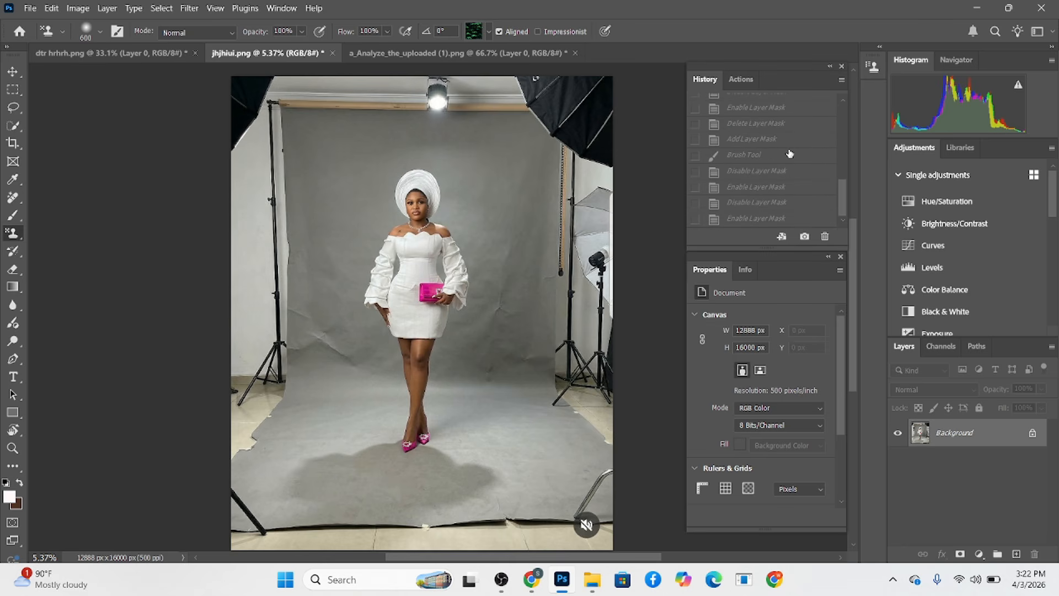
scroll(791, 154, "up", 5)
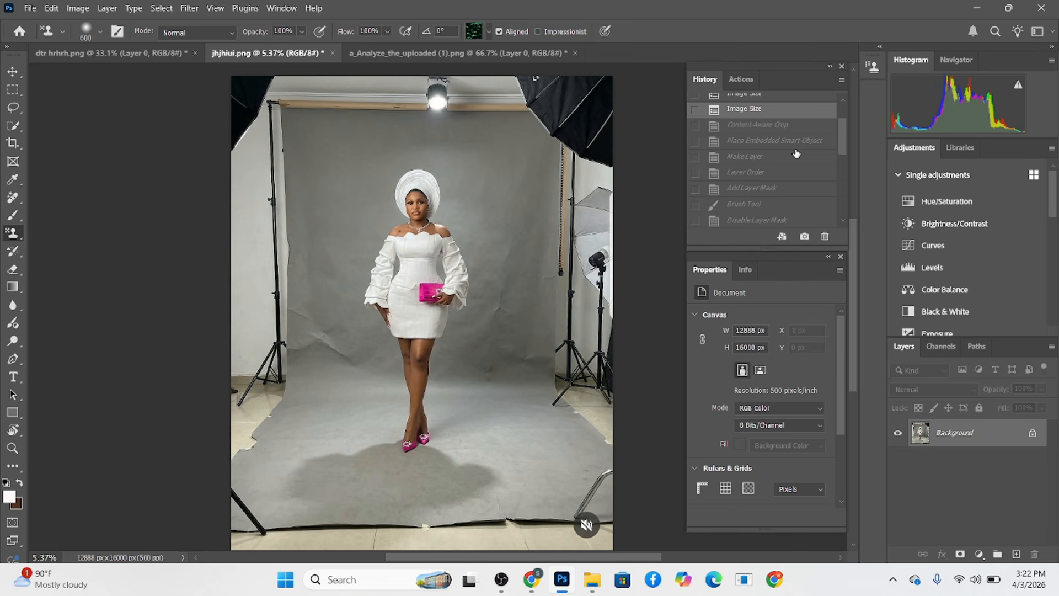
scroll(801, 152, "up", 3)
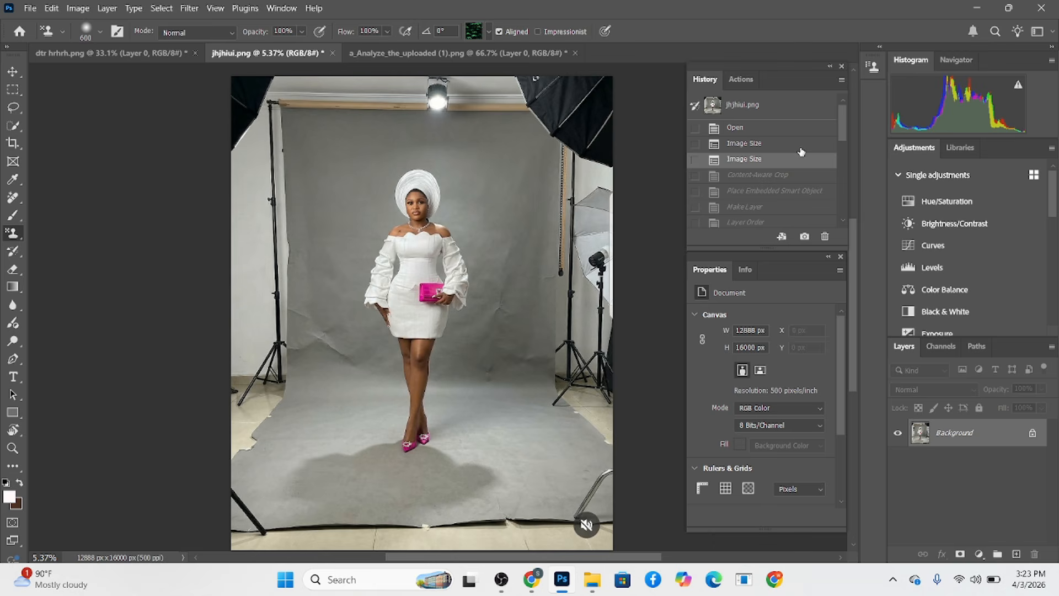
Crop away the ceiling light above the woman and the floor strip below the backdrop, keeping the photo's full width
left_click(17, 145)
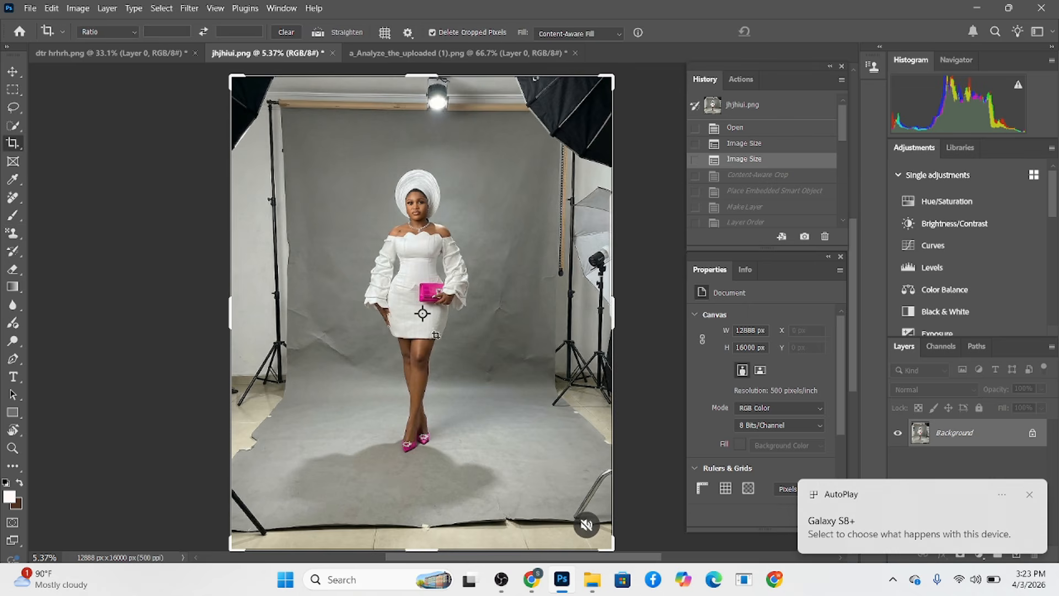
left_click(467, 387)
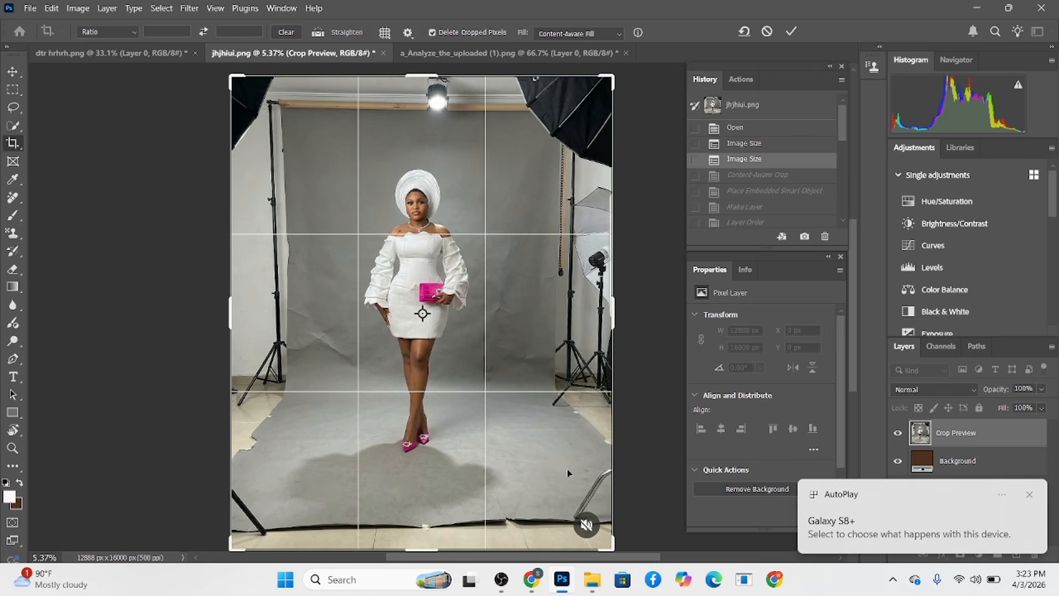
left_click(147, 53)
left_click(232, 53)
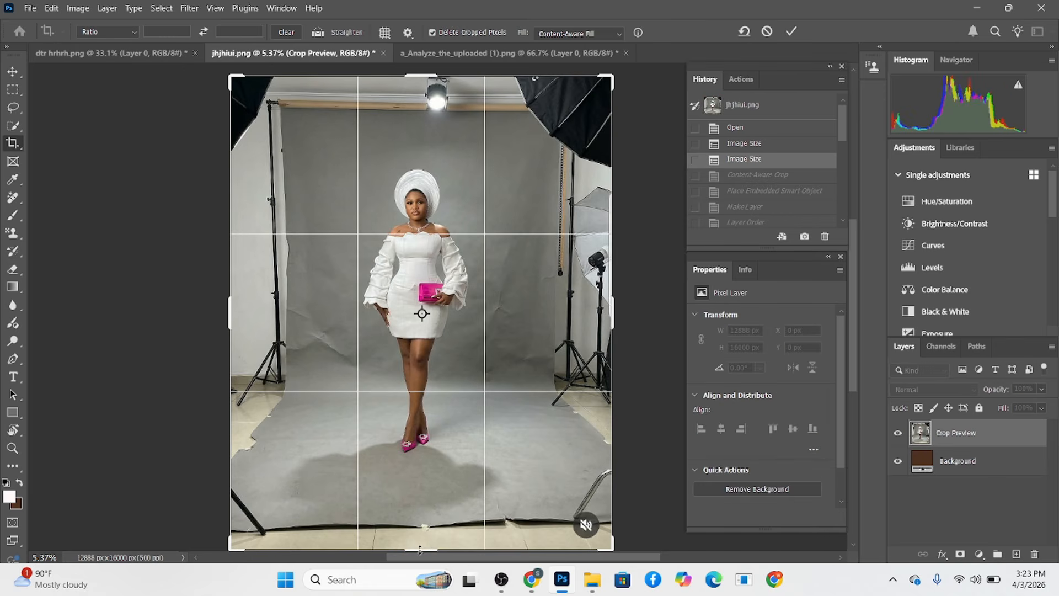
left_click_drag(418, 550, 418, 529)
left_click_drag(423, 95, 423, 120)
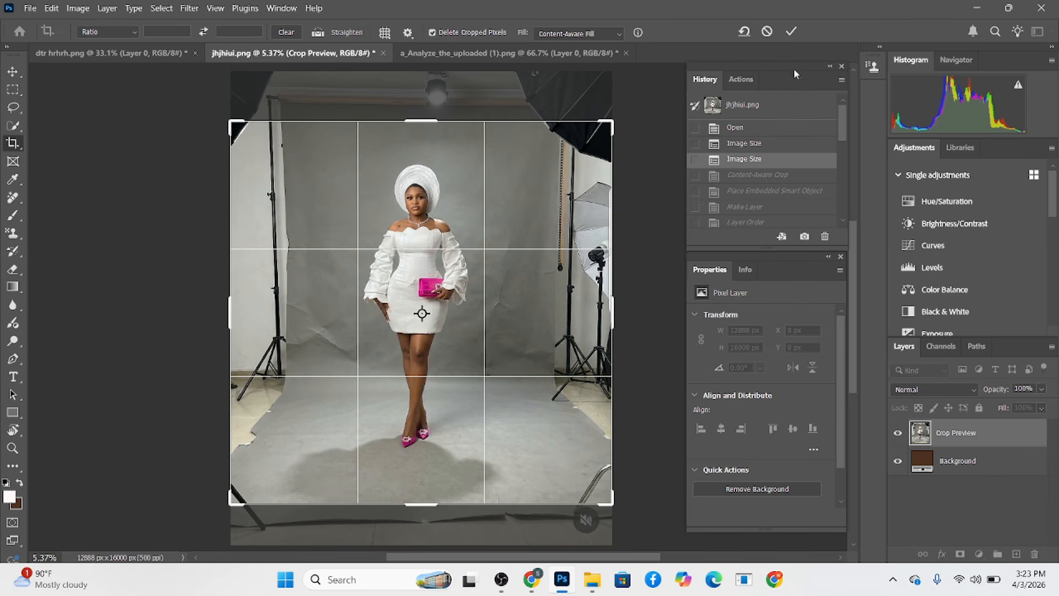
left_click(790, 32)
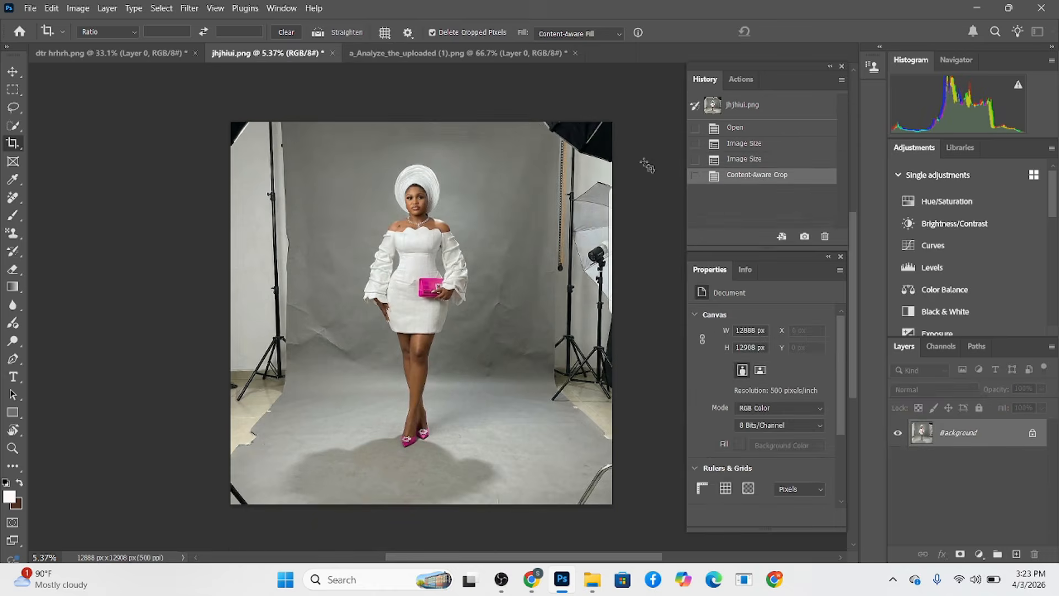
Crop the photo to a 4:5 (8:10) ratio framed around the woman, from just above her head wrap down to the backdrop floor
left_click(450, 270)
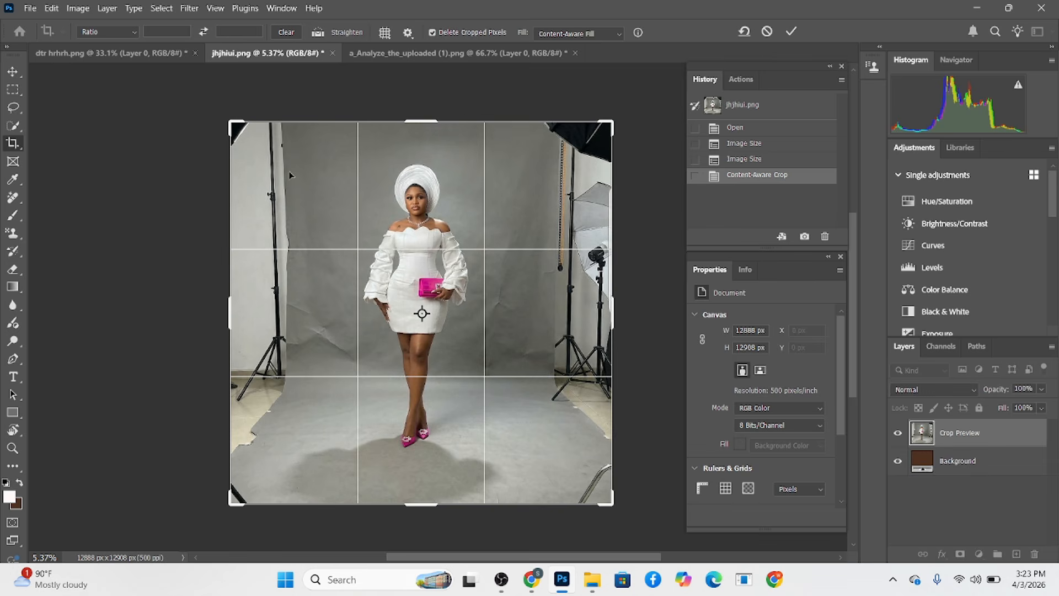
left_click(130, 33)
left_click(125, 100)
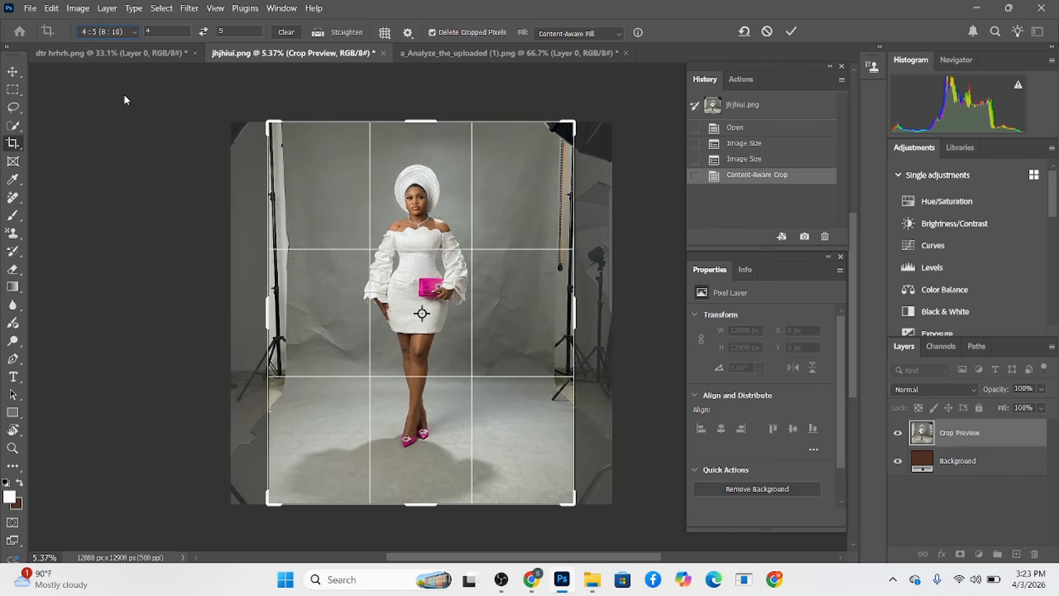
left_click_drag(574, 503, 570, 498)
left_click_drag(369, 452, 367, 448)
scroll(367, 448, "down", 2)
scroll(366, 448, "down", 1)
scroll(367, 448, "up", 2)
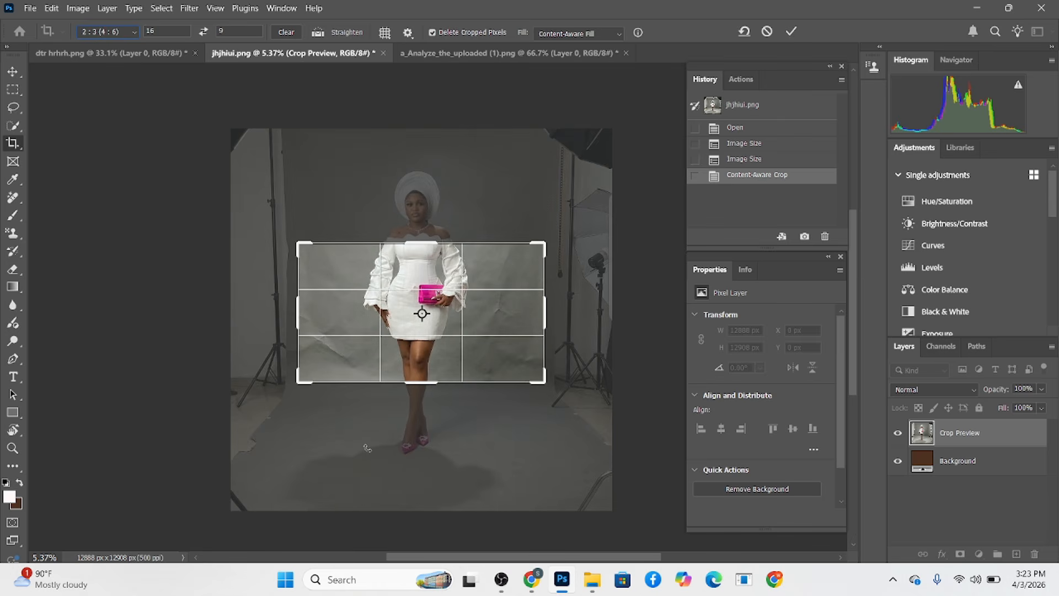
scroll(367, 448, "up", 1)
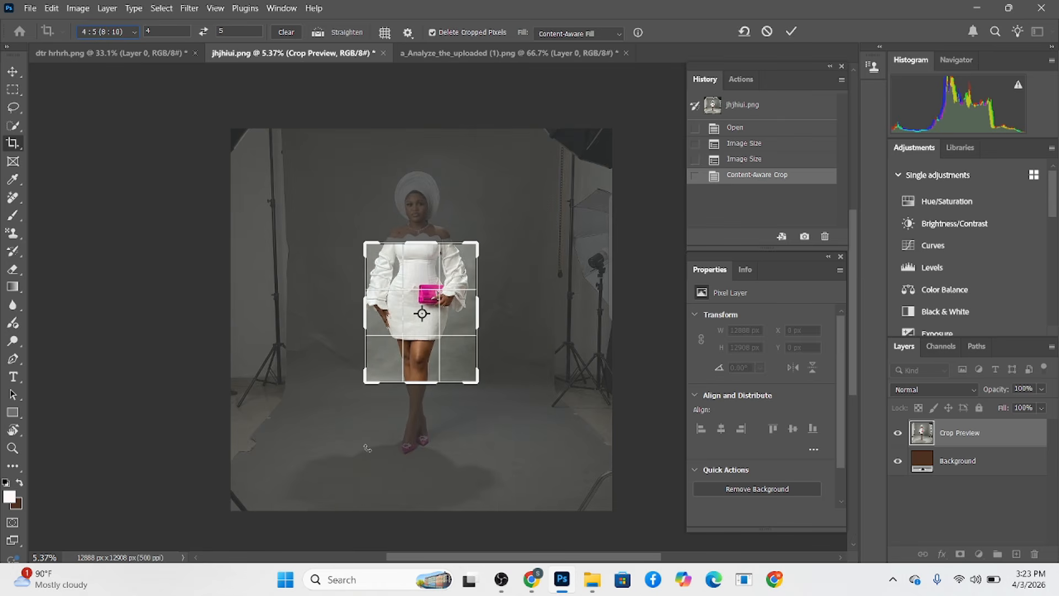
left_click_drag(409, 383, 417, 447)
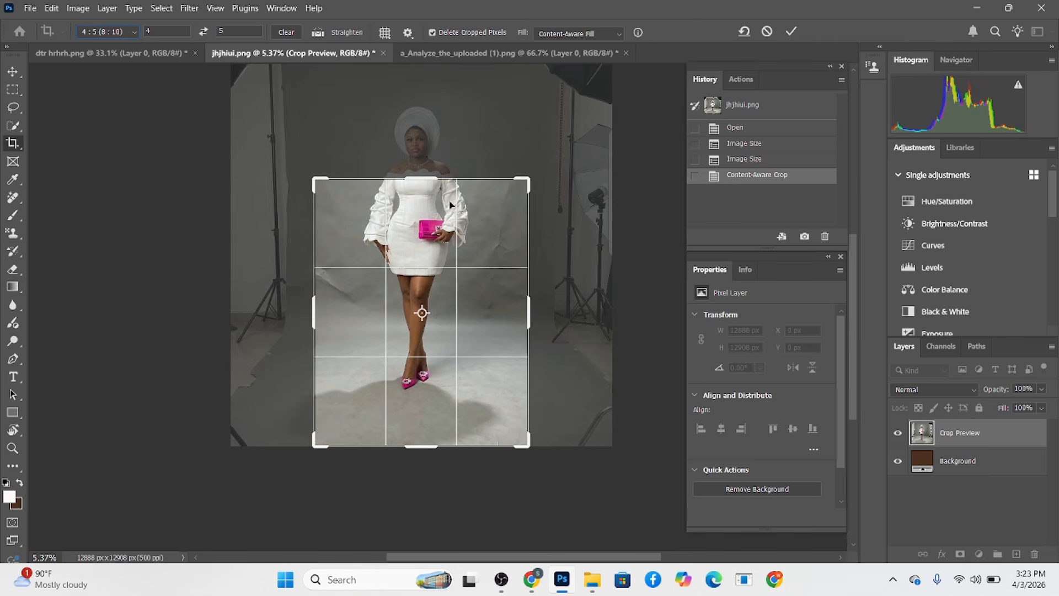
left_click_drag(422, 177, 437, 134)
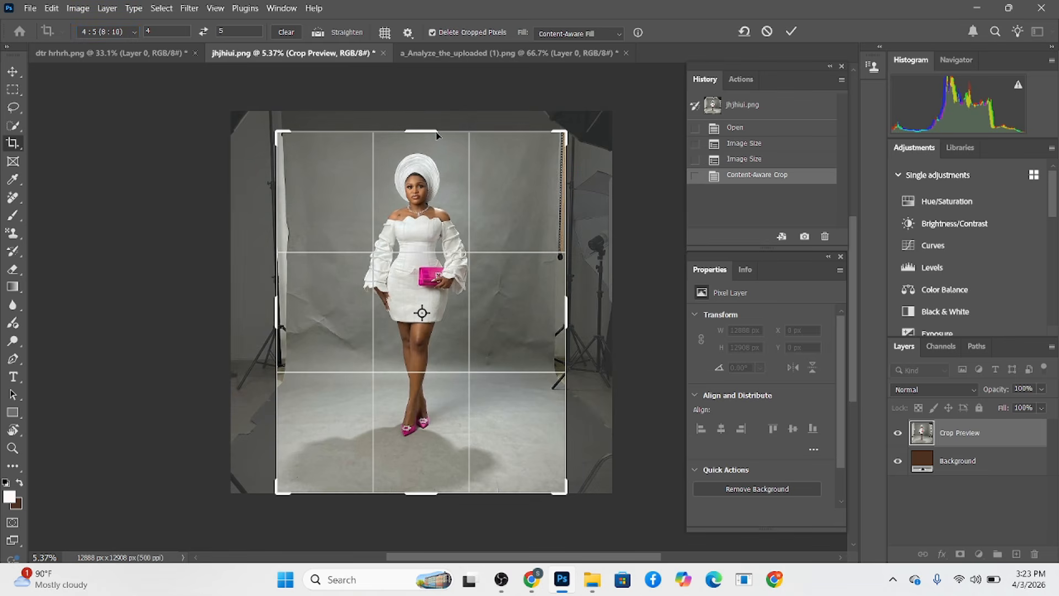
key("Return")
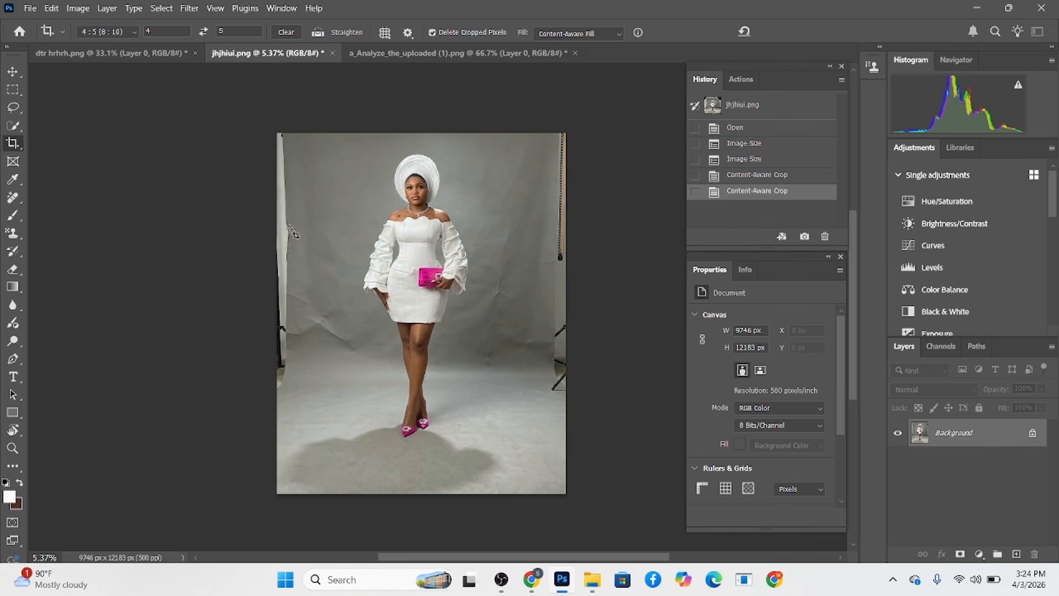
Select a full-height strip along the photo's left edge and stretch it outward to about 170% width to cover the studio wall
left_click(13, 89)
left_click_drag(262, 126, 245, 315)
key("ctrl+t")
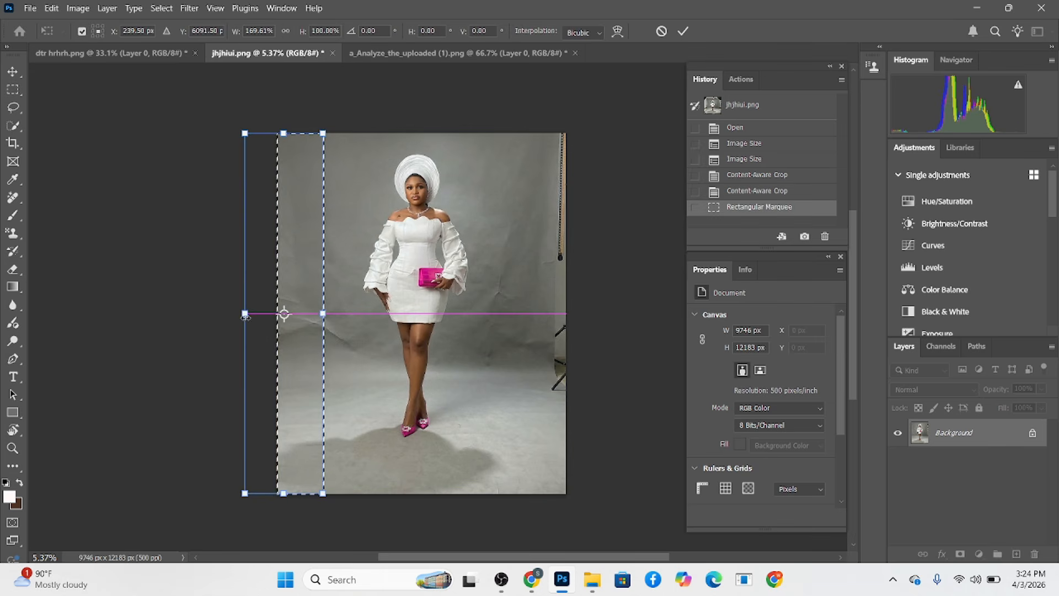
left_click(683, 31)
Select a full-height strip along the photo's right edge, stretch it outward to about 128% width, and clear the selection
left_click_drag(571, 128, 517, 522)
key("ctrl+t")
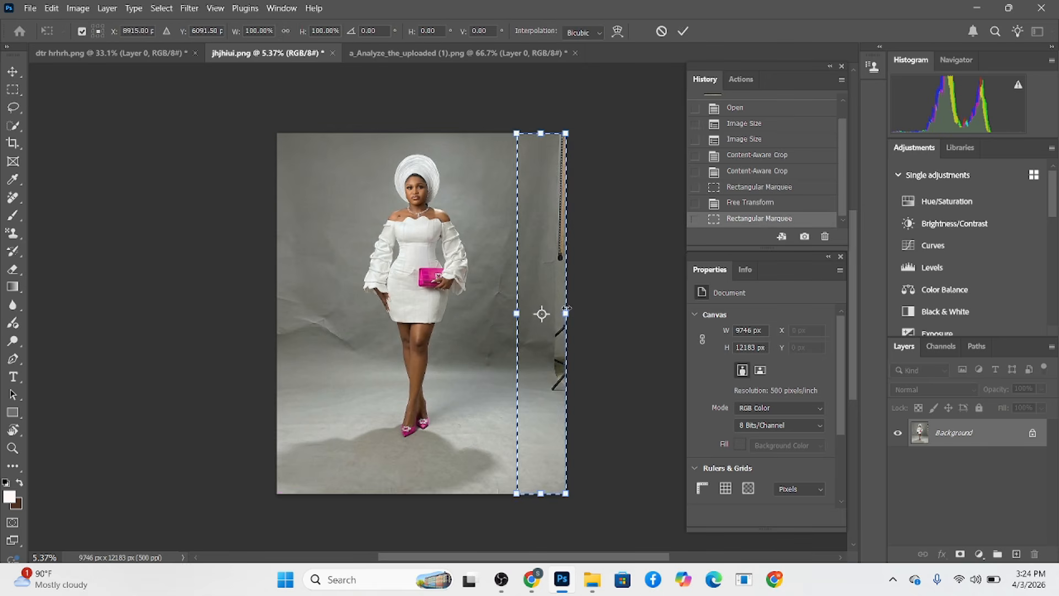
left_click_drag(566, 313, 579, 314)
left_click(683, 31)
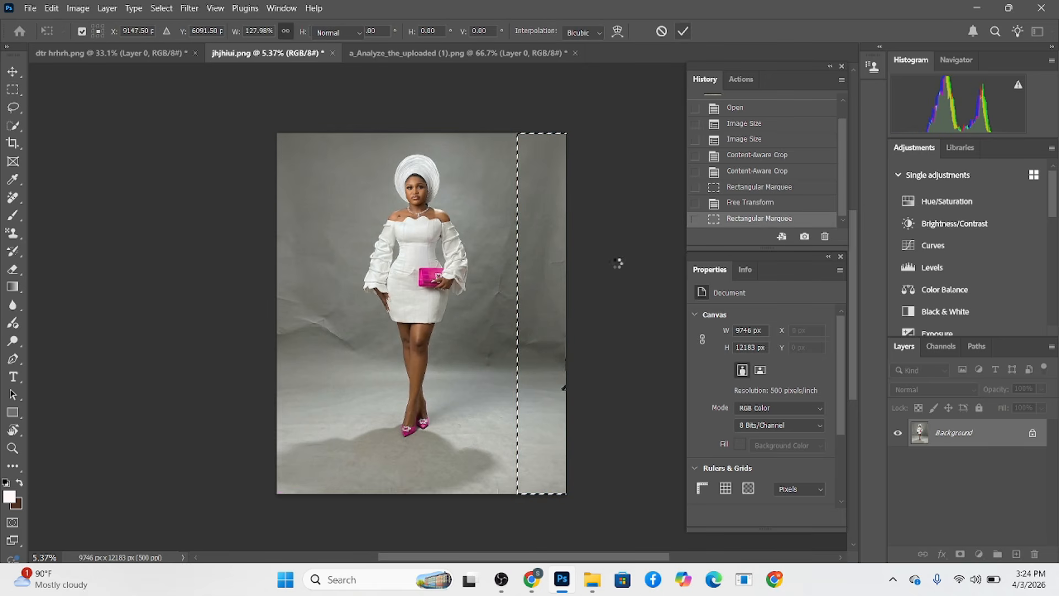
key("ctrl+d")
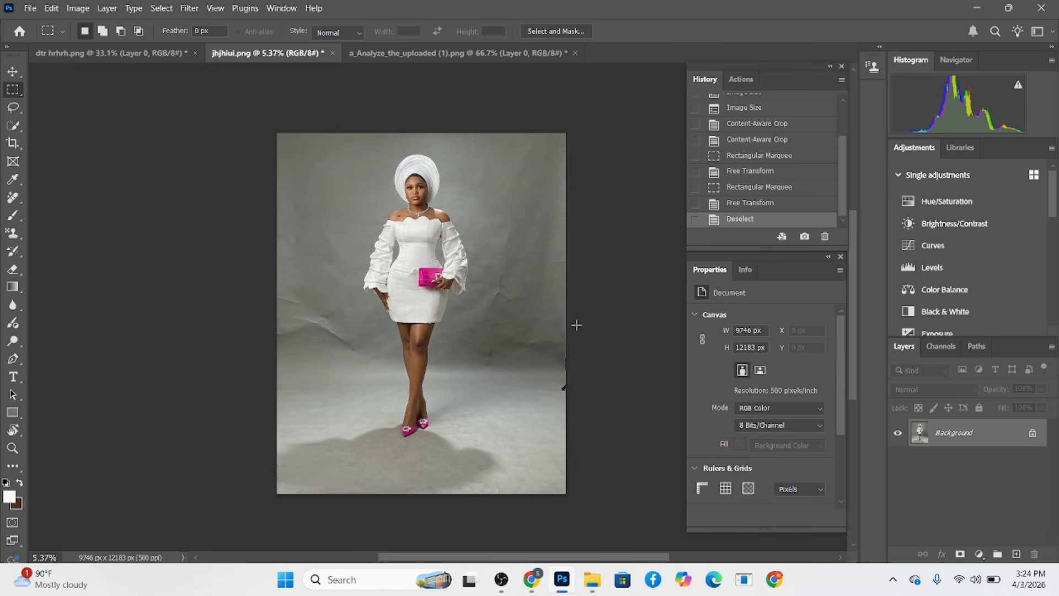
Use the Clone Stamp tool to paint out the dark stand remnant at the photo's right edge, undoing the stray pattern stamp
key("s")
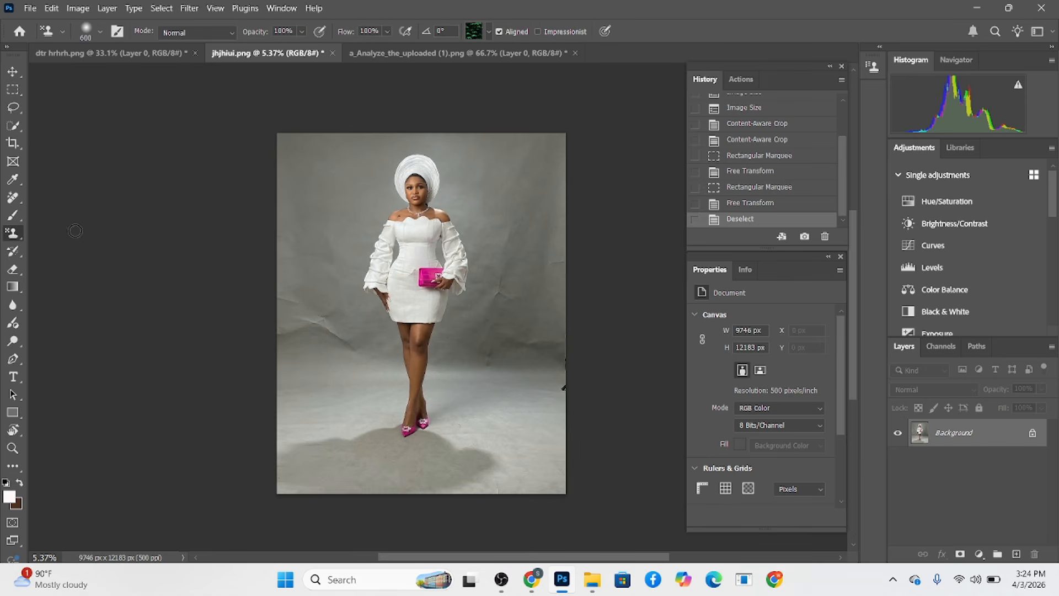
left_click(550, 387)
right_click(12, 233)
left_click(64, 229)
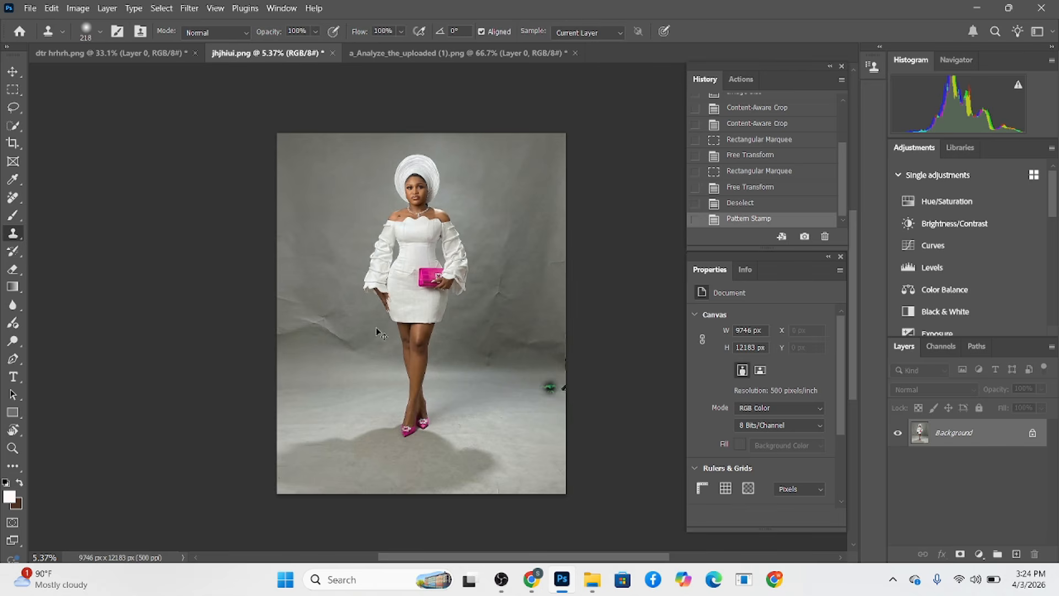
key("ctrl+z")
left_click(559, 388)
scroll(510, 363, "up", 2)
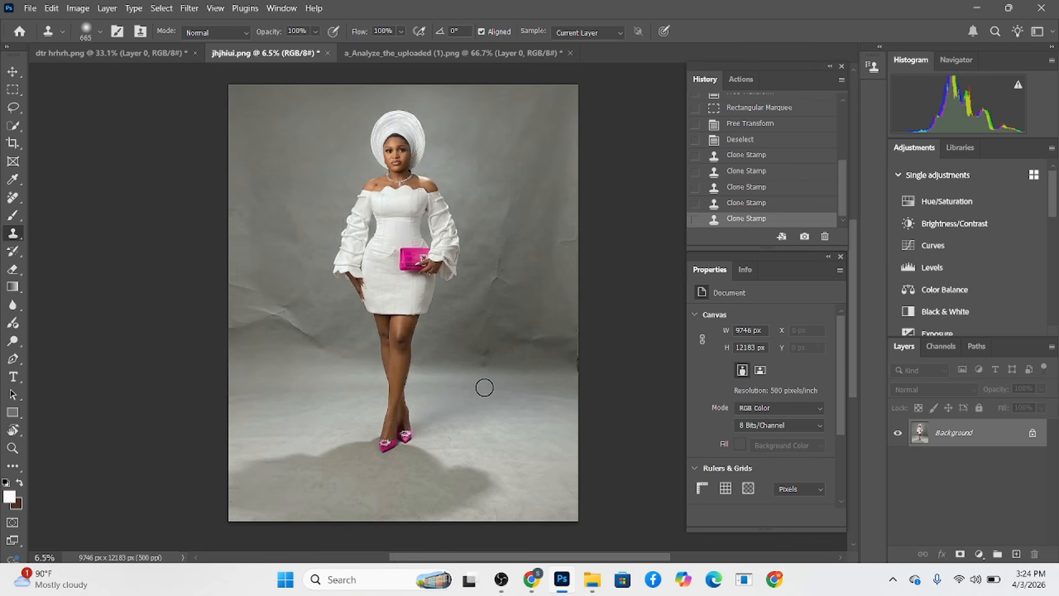
Recrop at 4:5 with the photo shifted slightly down, adding content-aware filled space above the head wrap
key("c")
left_click(459, 384)
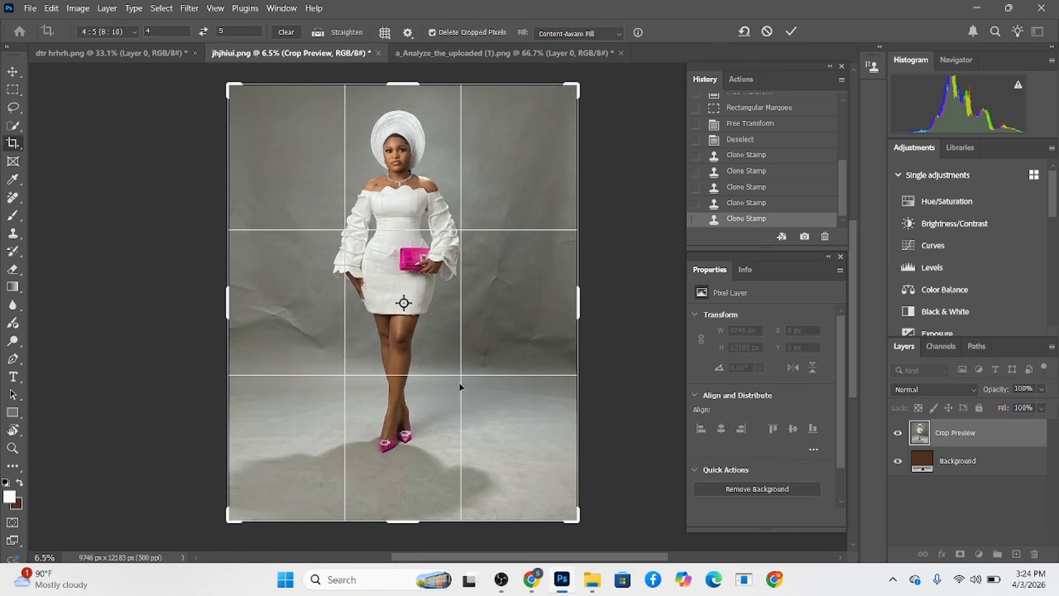
left_click_drag(462, 395, 462, 403)
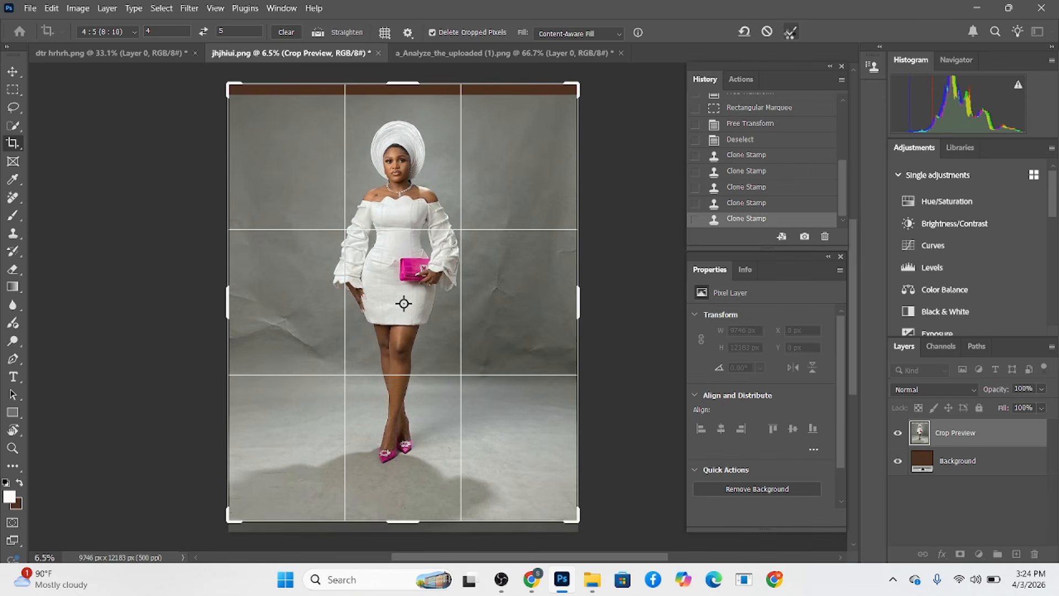
left_click(790, 31)
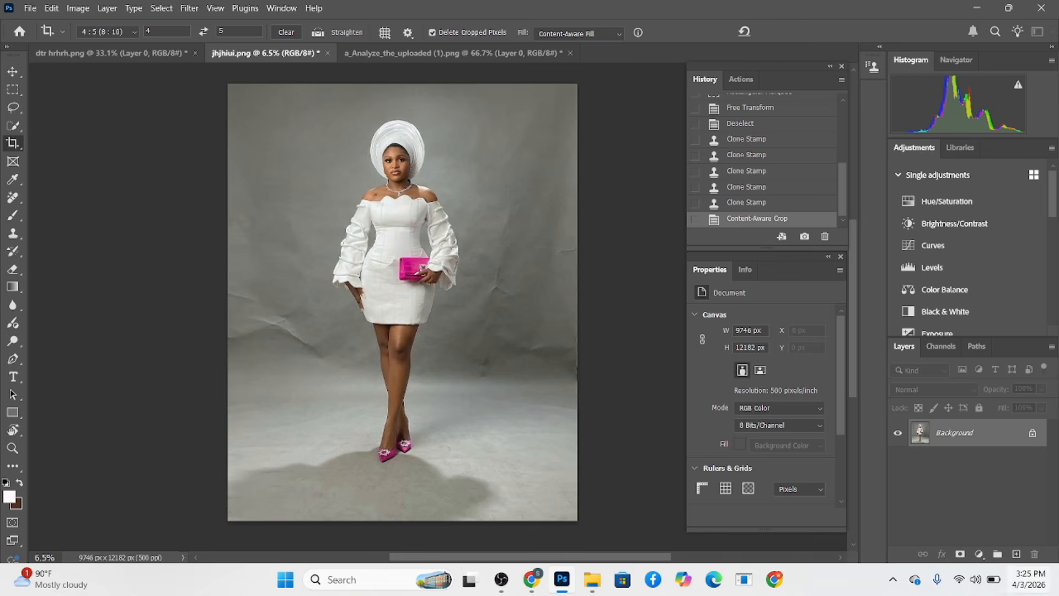
Turn off the computer's Wi-Fi connection from the system quick settings
left_click(964, 579)
left_click(844, 337)
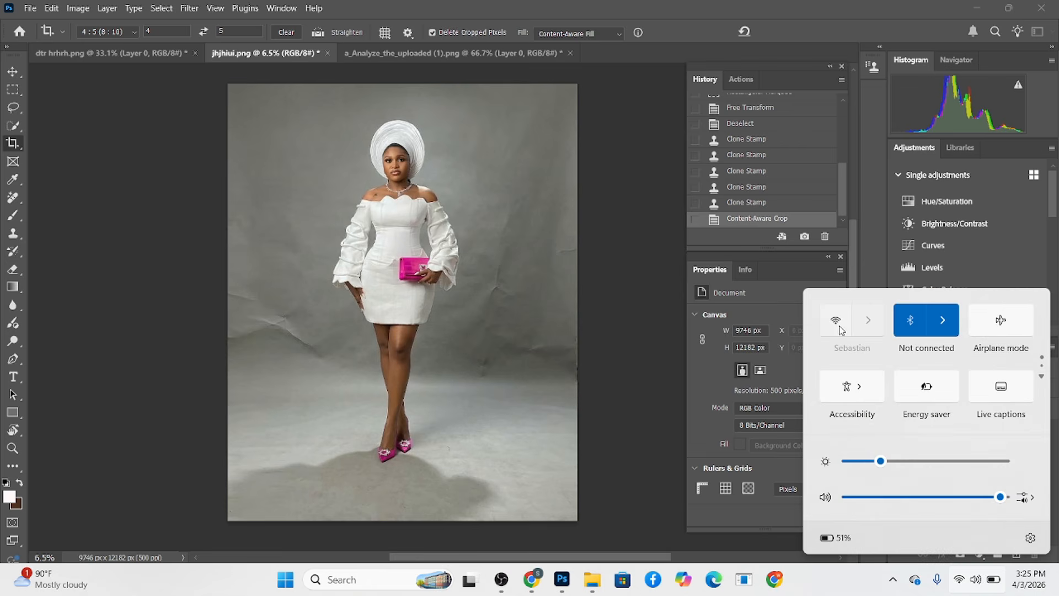
left_click(634, 260)
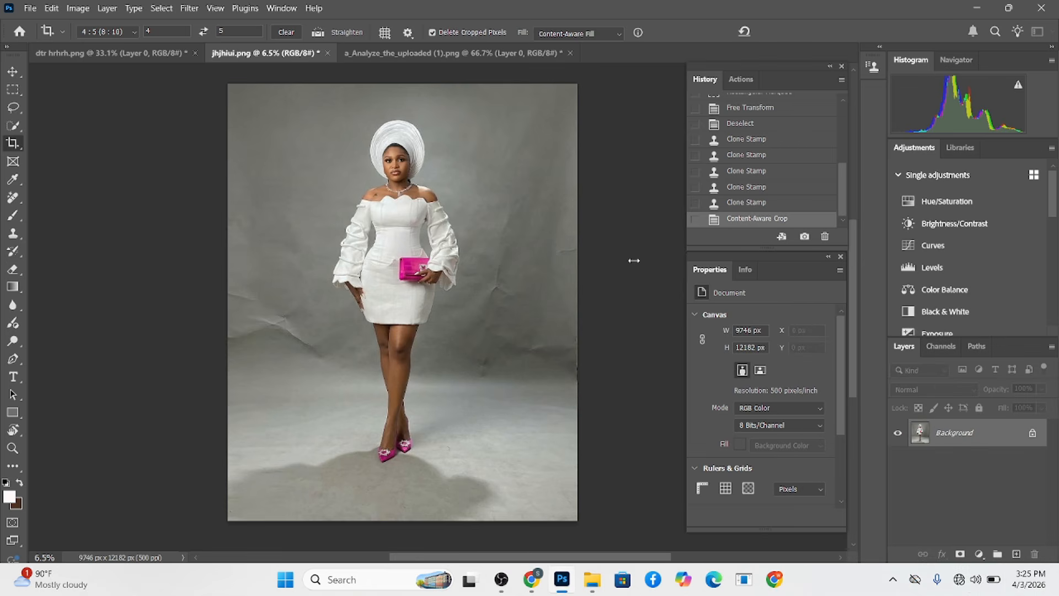
Select the woman automatically with Select Subject
left_click(12, 125)
left_click(374, 33)
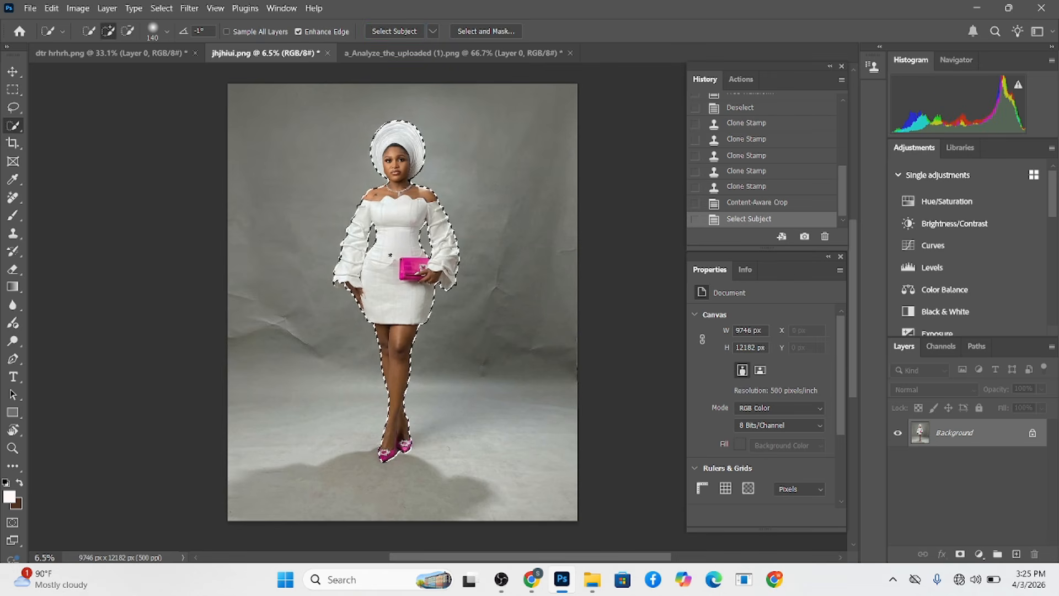
right_click(406, 321)
left_click(433, 268)
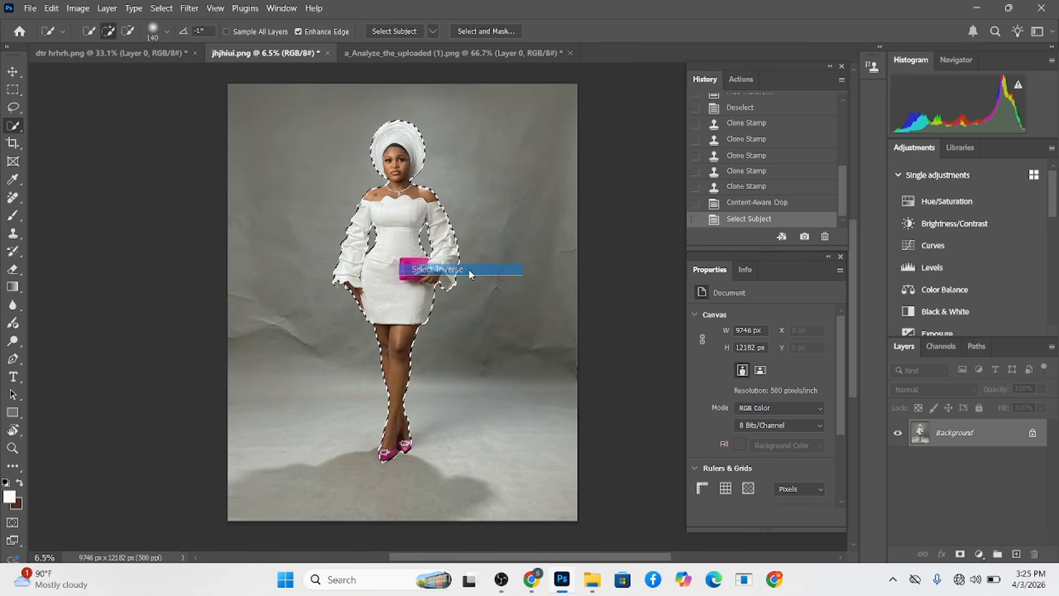
scroll(414, 469, "up", 3)
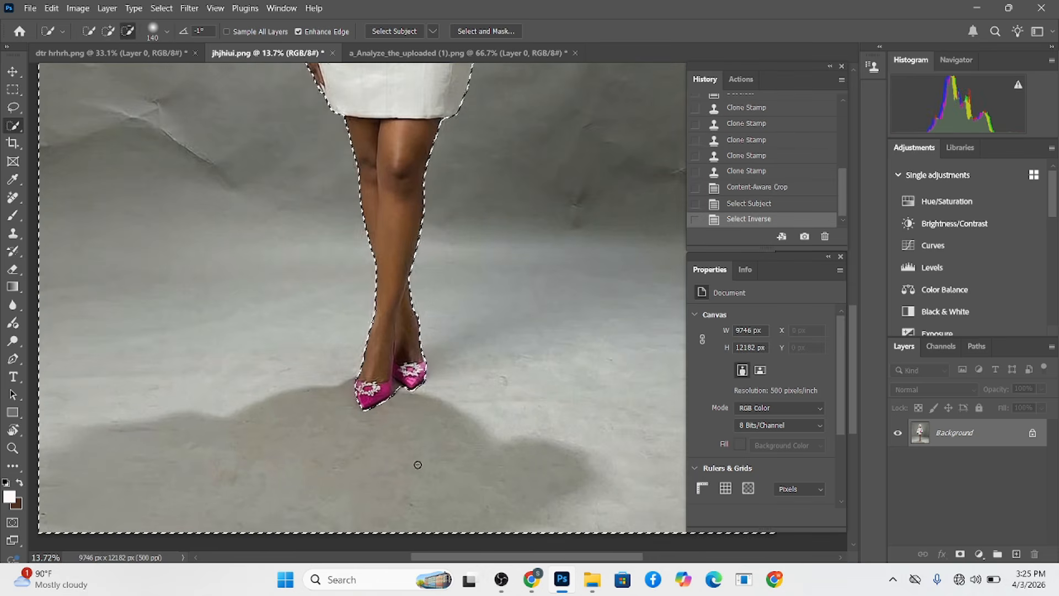
key("ctrl+z")
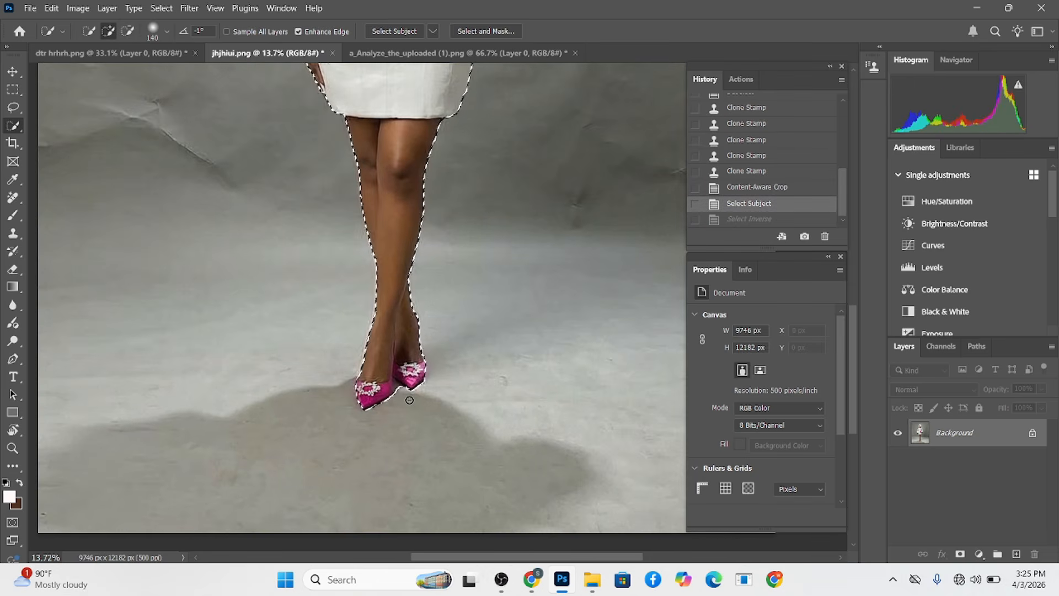
Subtract the floor area between the two pink shoes from the woman's selection with the Quick Selection tool
scroll(409, 400, "up", 2)
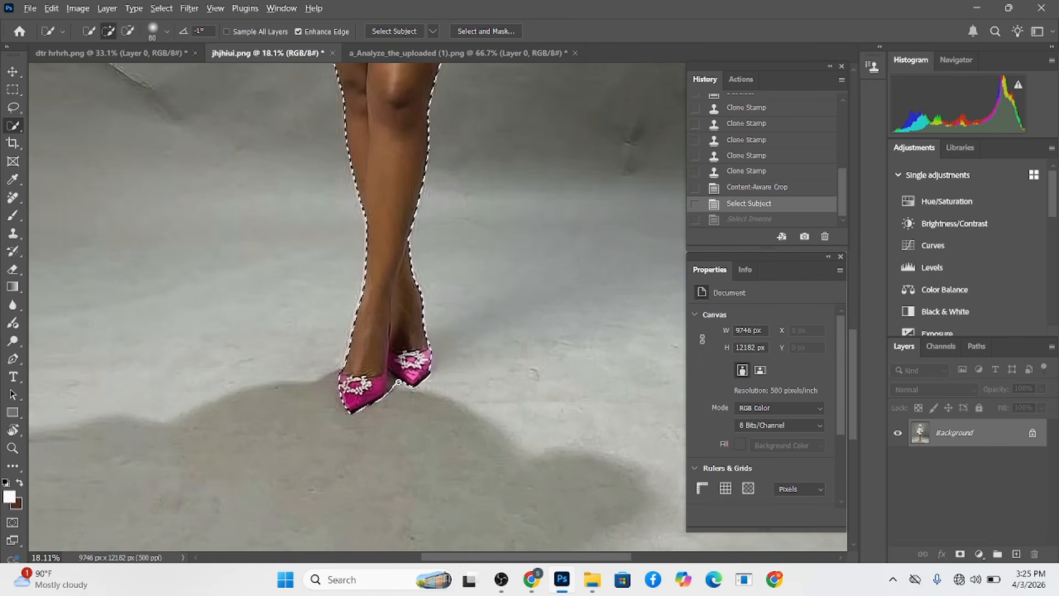
key("alt")
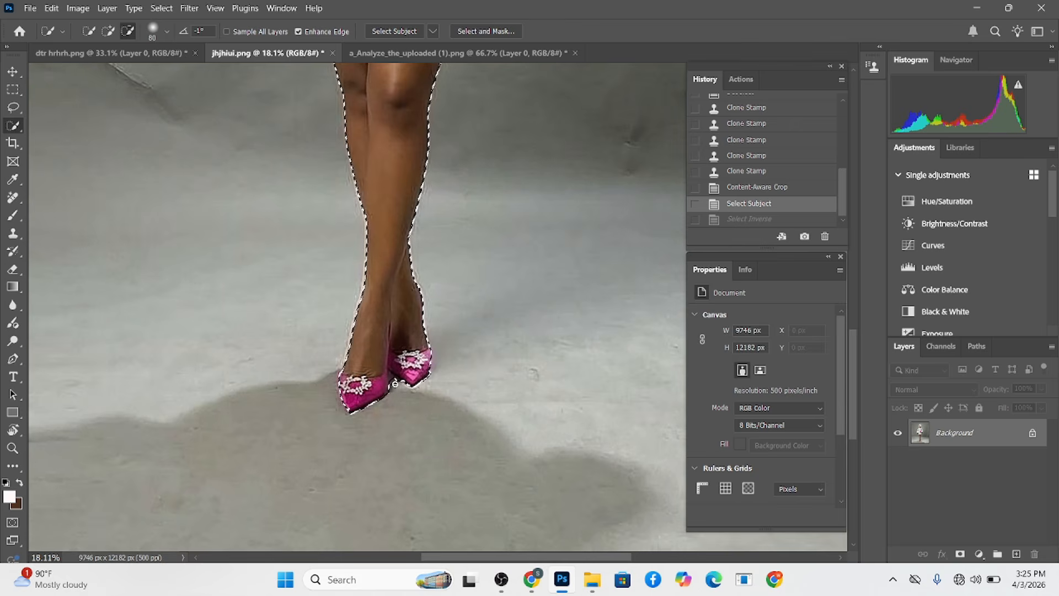
left_click(431, 189)
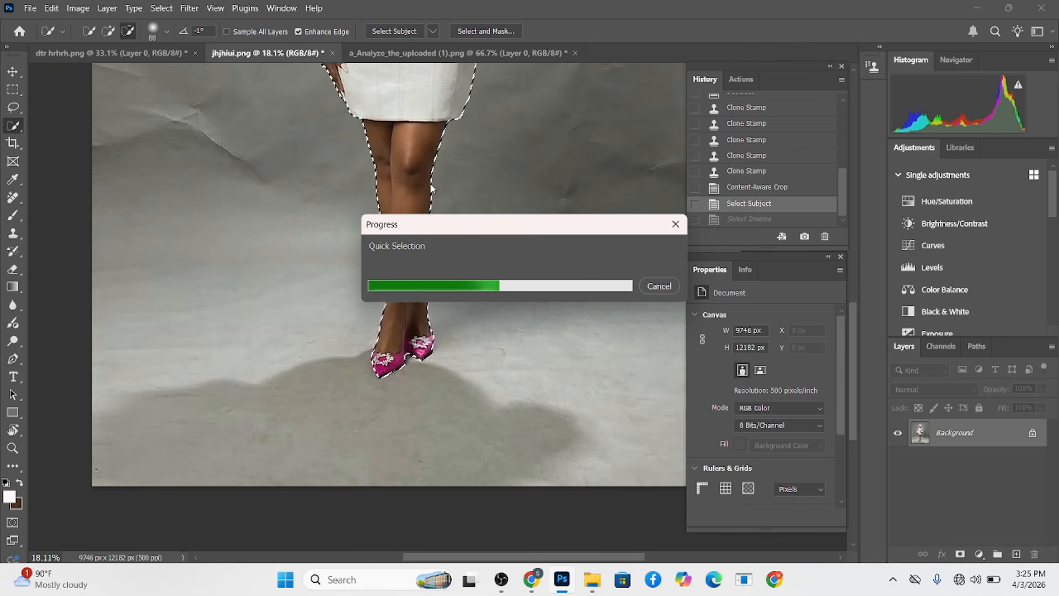
scroll(454, 437, "down", 3)
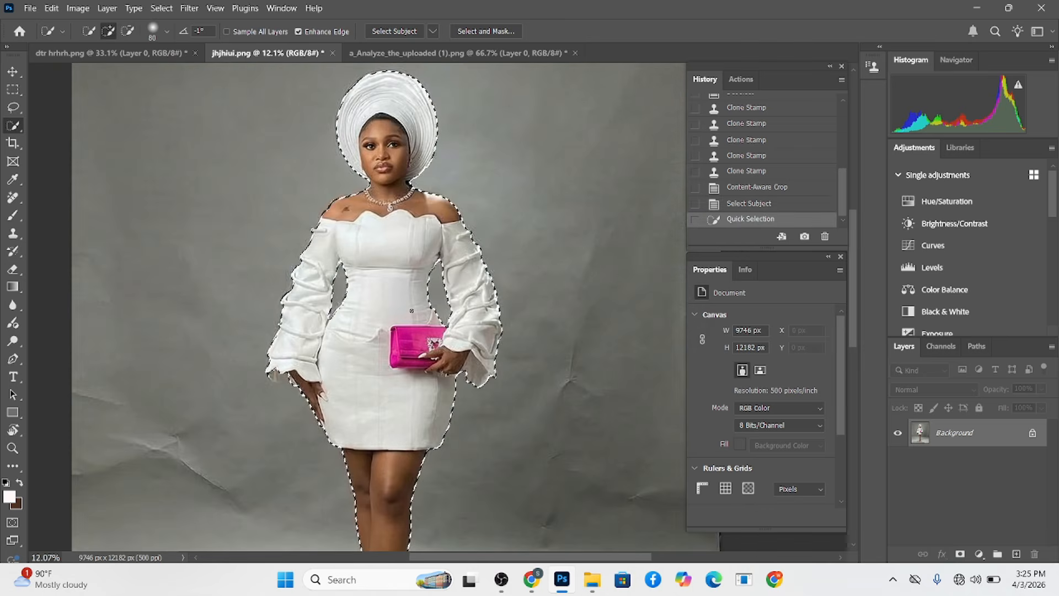
Contract the woman's selection by 3 pixels
scroll(453, 437, "down", 2)
scroll(454, 437, "down", 3)
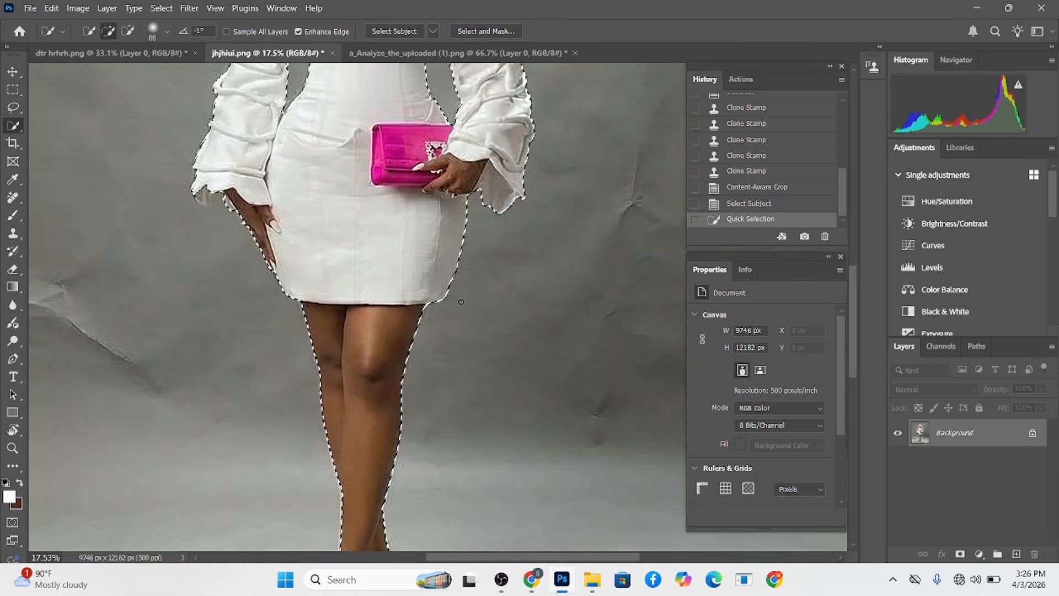
scroll(436, 322, "up", 2)
scroll(437, 421, "down", 2)
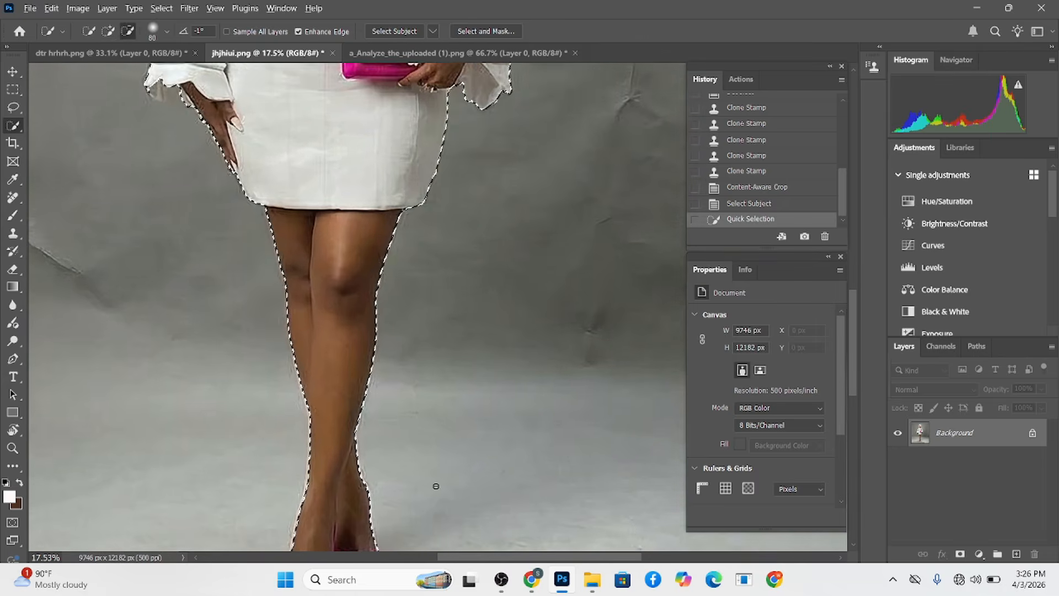
scroll(366, 348, "up", 1)
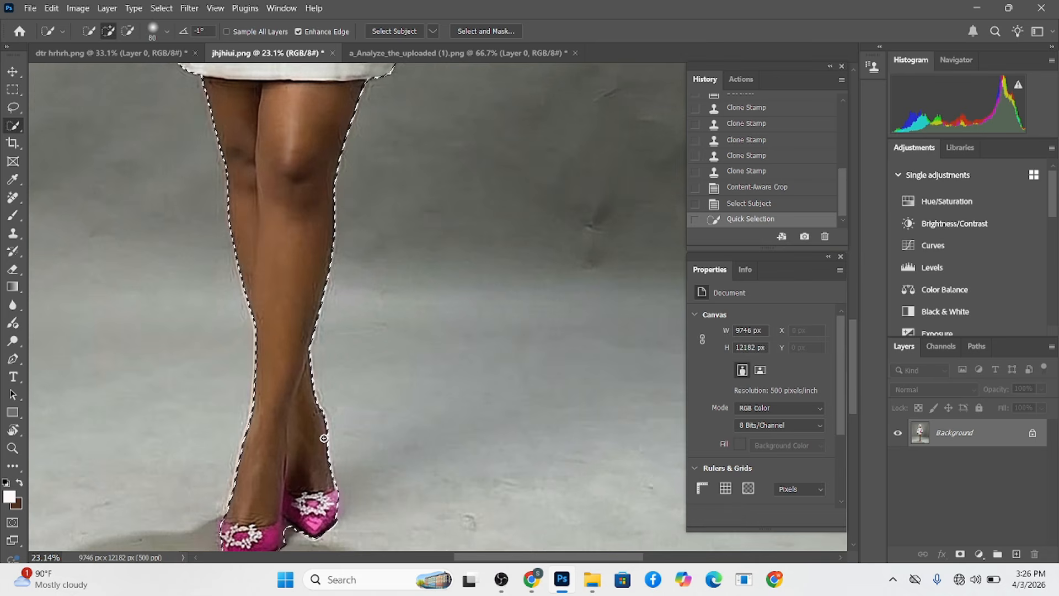
left_click(161, 8)
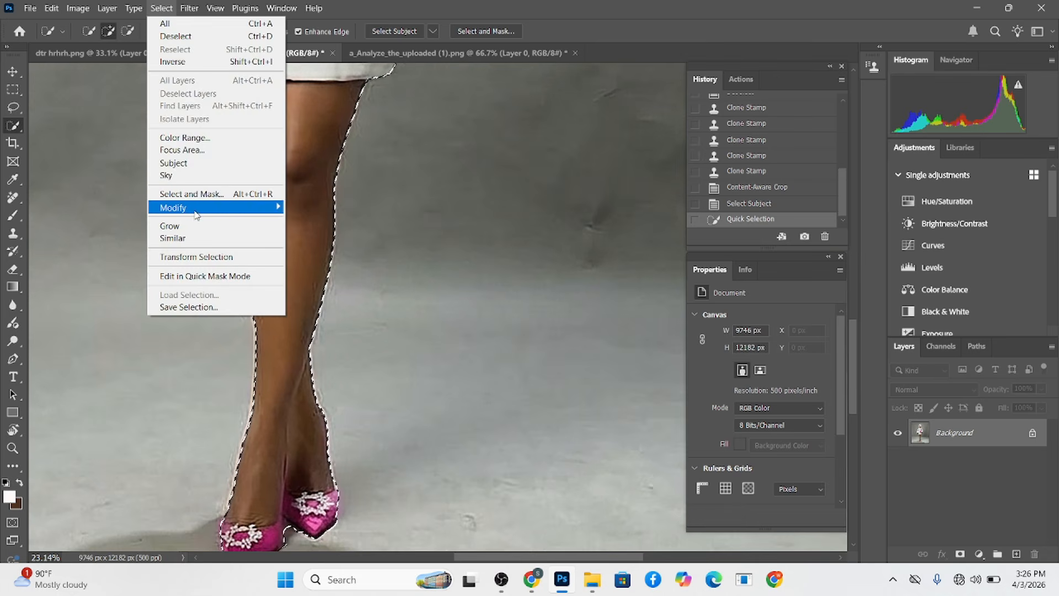
mouse_move(194, 210)
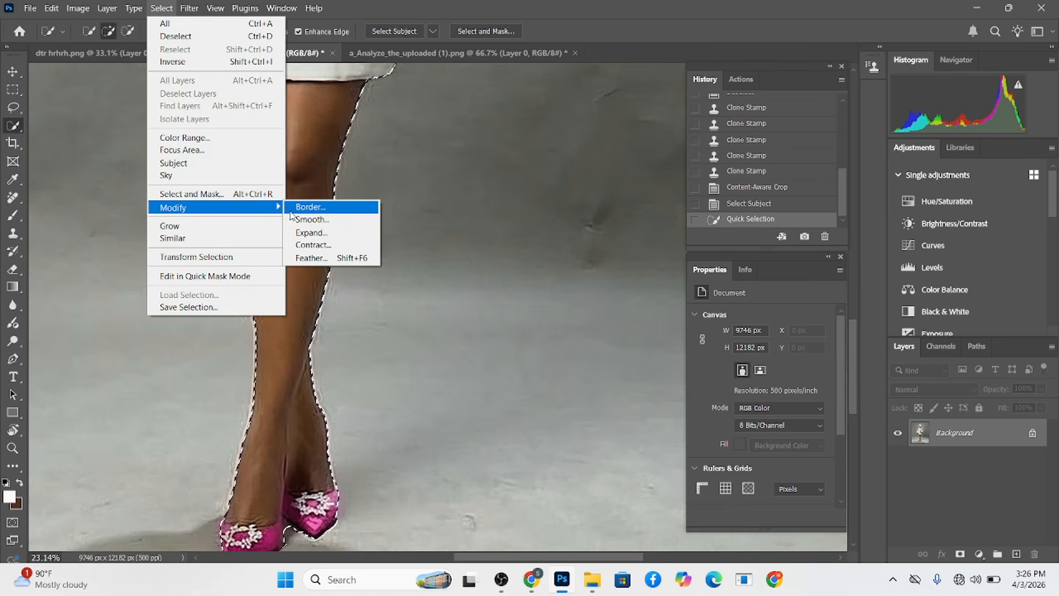
left_click(309, 244)
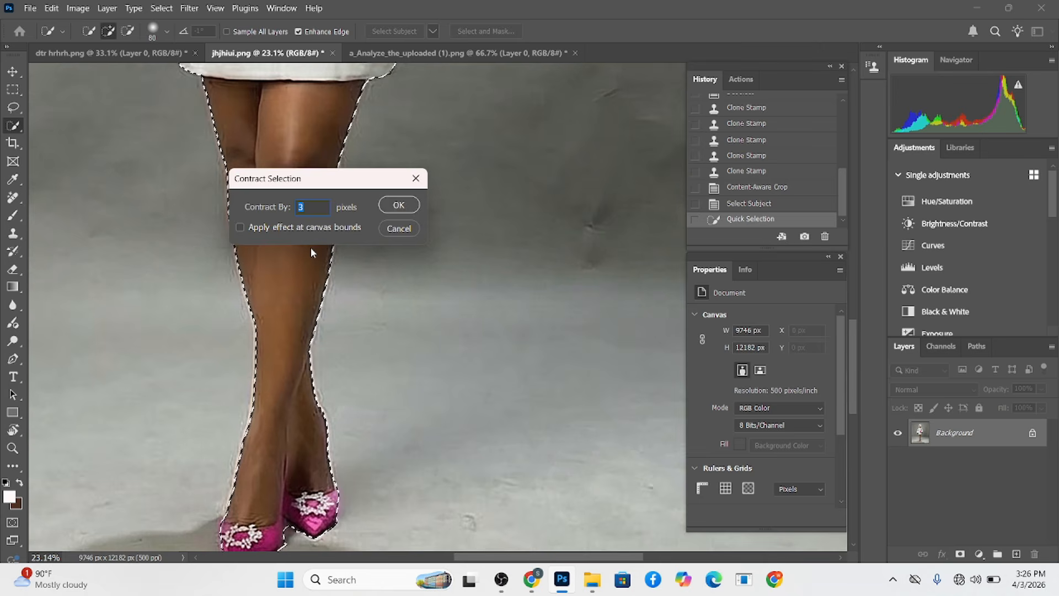
key("Return")
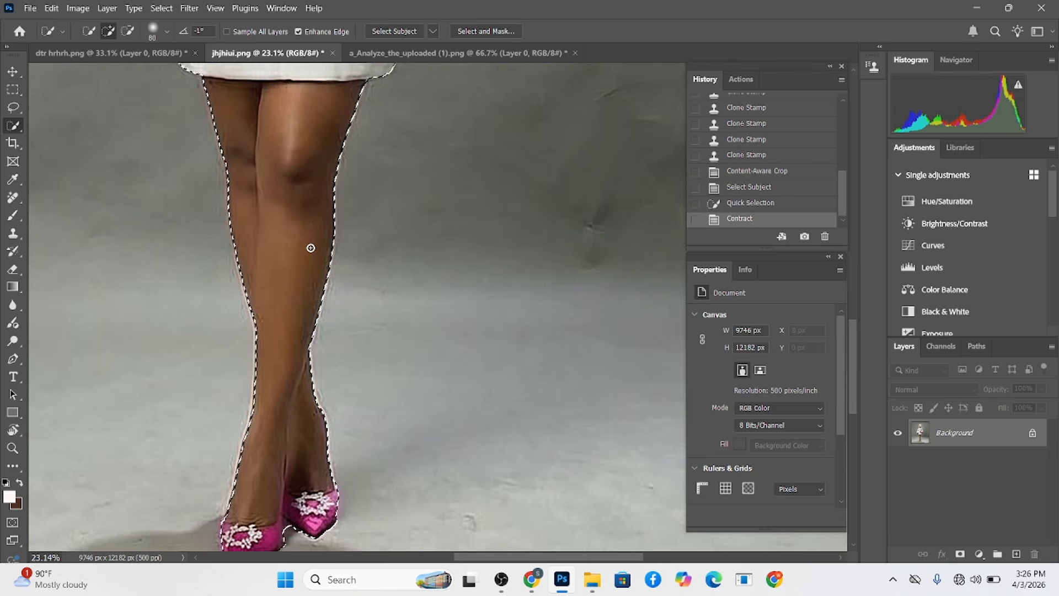
Duplicate the Background layer and cut the selected woman from the copy onto her own layer
scroll(358, 332, "down", 2)
scroll(358, 333, "down", 3)
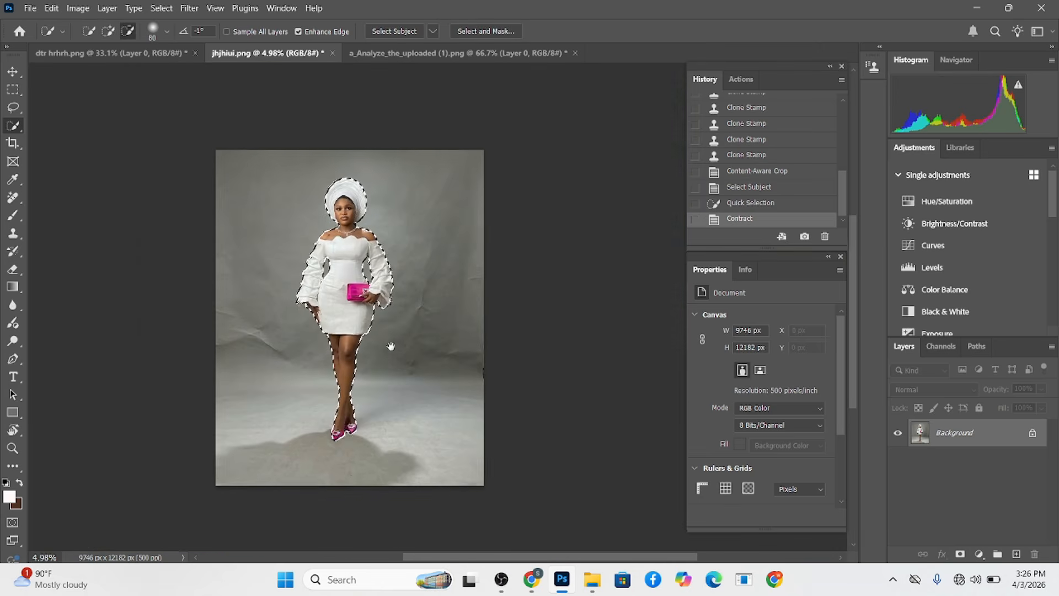
left_click_drag(949, 432, 1016, 554)
right_click(331, 252)
left_click(389, 355)
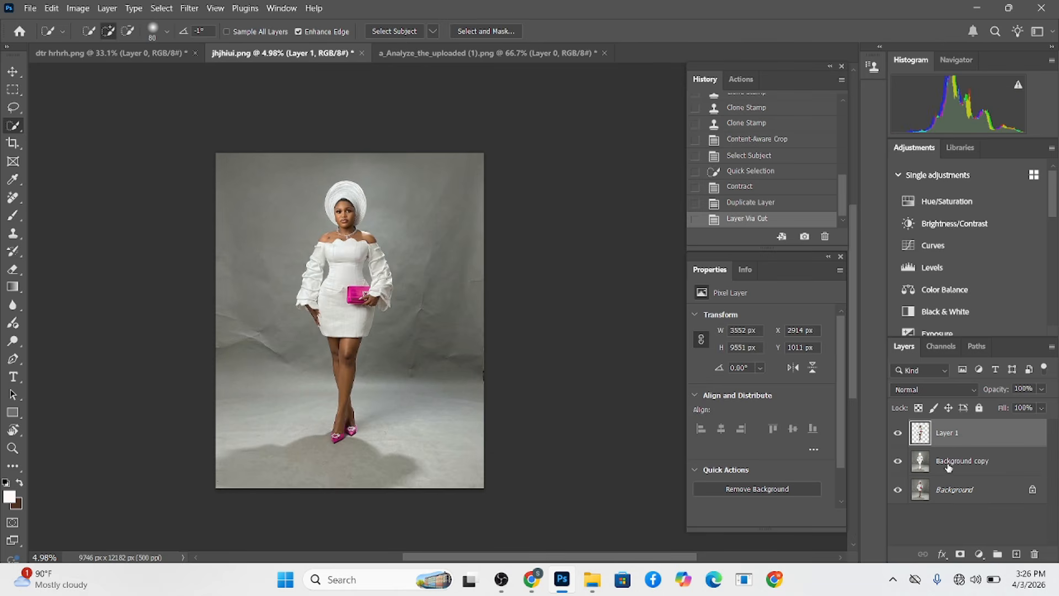
Hide the woman's cut-out layer and the original Background, and make Background copy the active layer
left_click(898, 433)
left_click(898, 490)
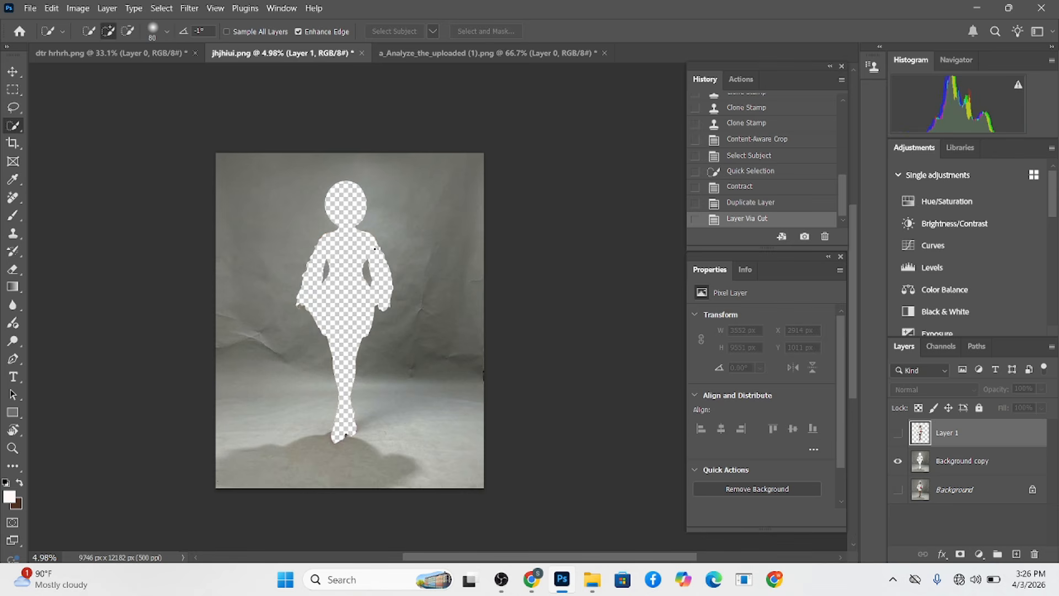
left_click(993, 467)
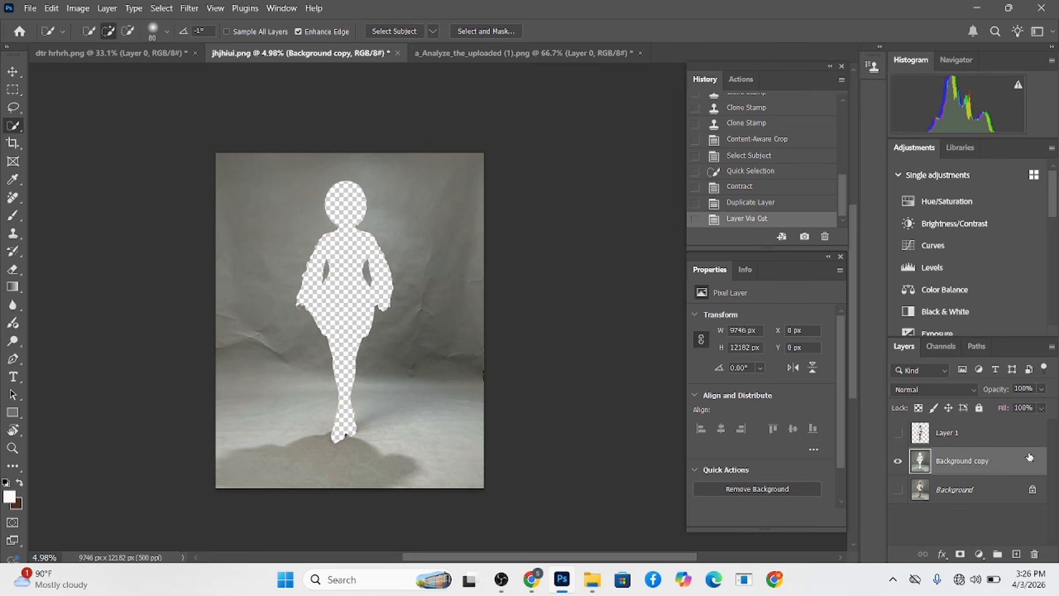
Load the outline of the woman's cut-out layer as a selection and expand it by 20 pixels
left_click(921, 439, "ctrl")
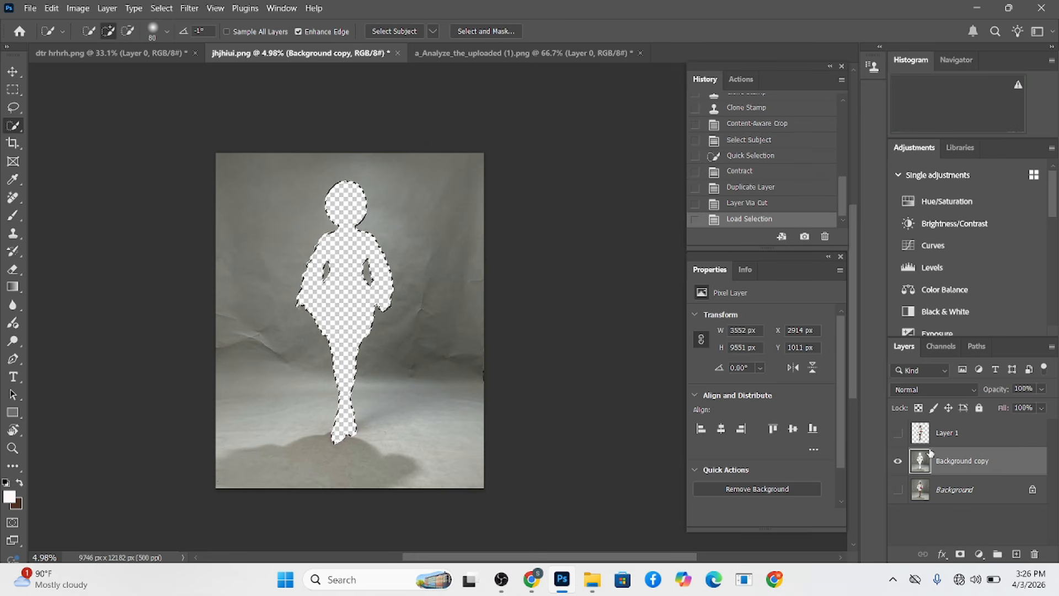
left_click(162, 8)
mouse_move(276, 208)
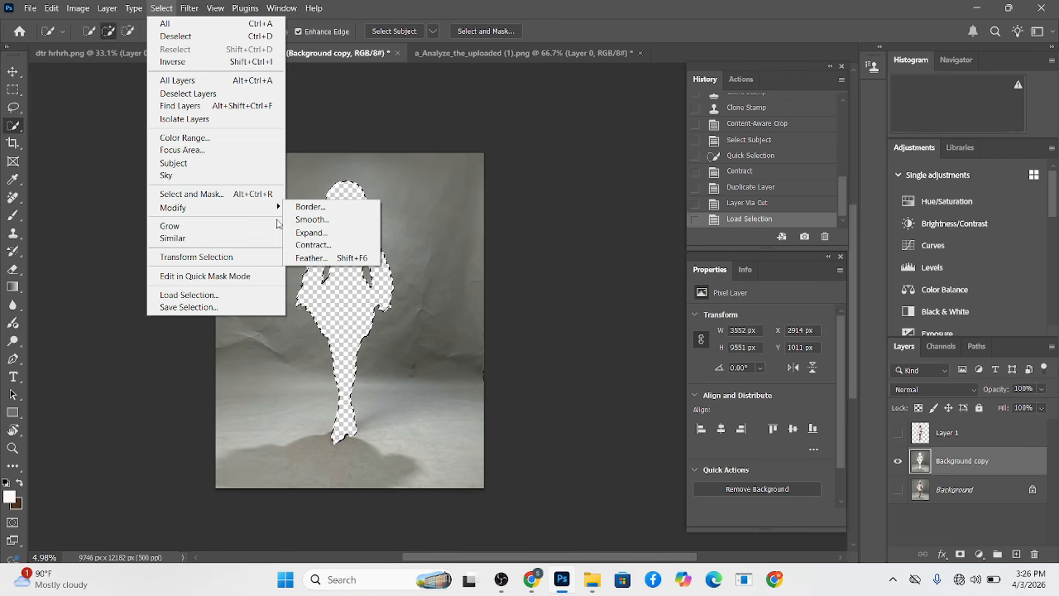
left_click(320, 237)
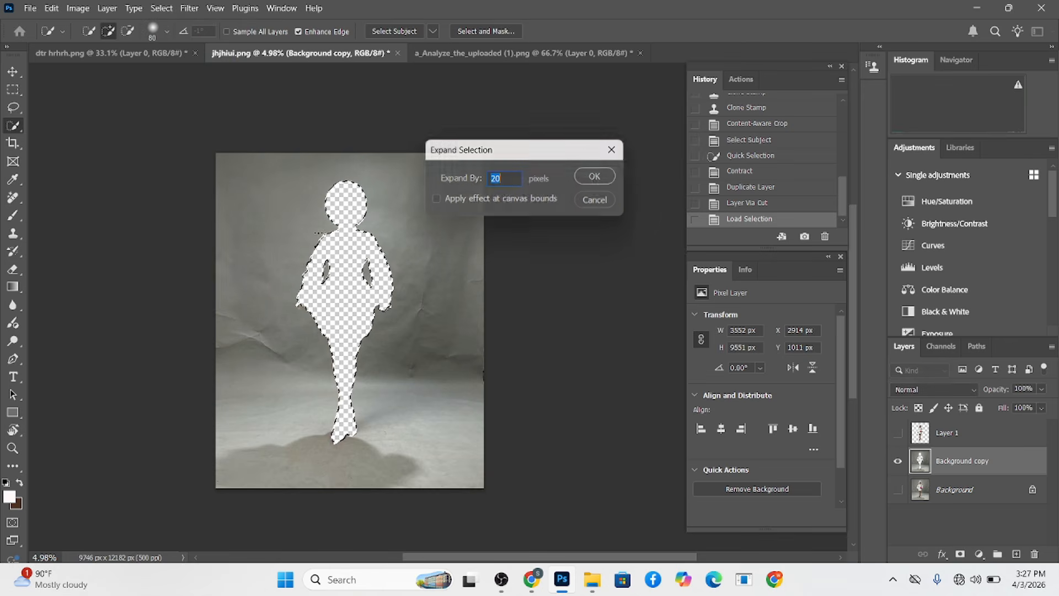
key("Return")
Fill the woman-shaped hole in Background copy with Content-Aware at 100% opacity and deselect
scroll(336, 342, "up", 2)
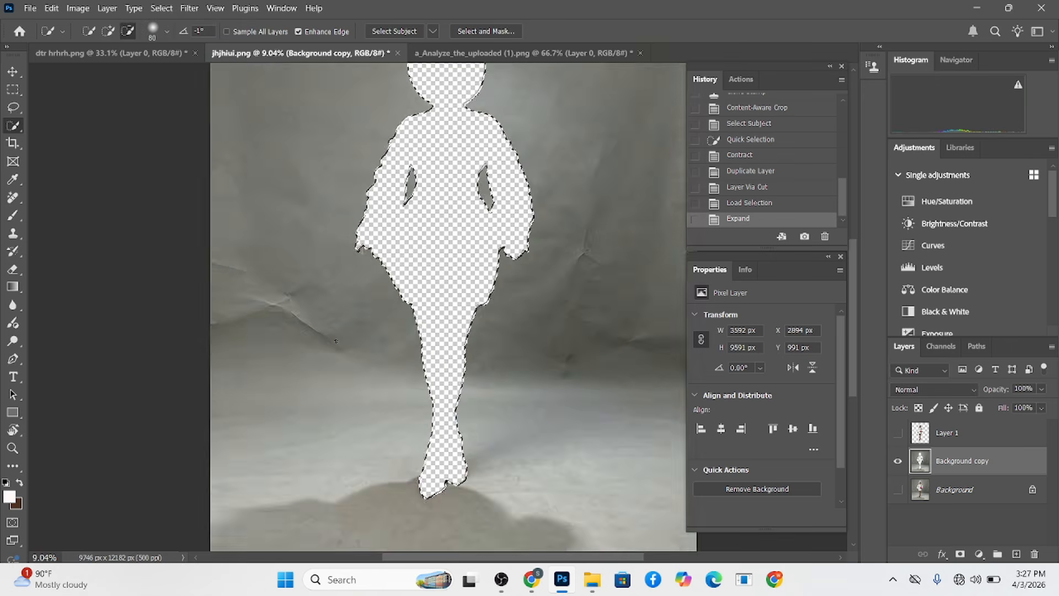
scroll(336, 341, "up", 4)
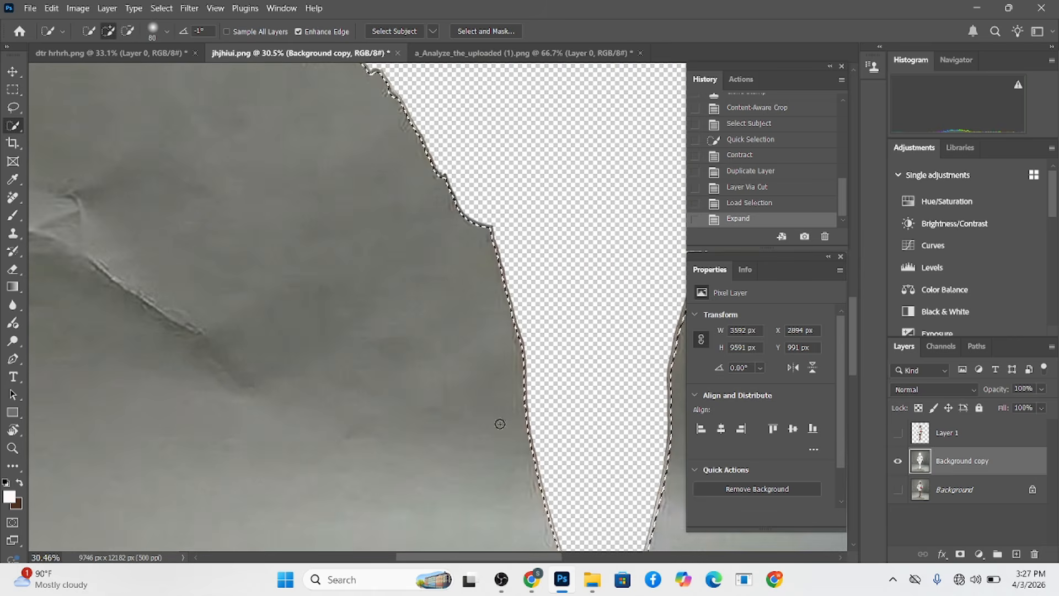
scroll(308, 331, "down", 3)
scroll(407, 508, "up", 3)
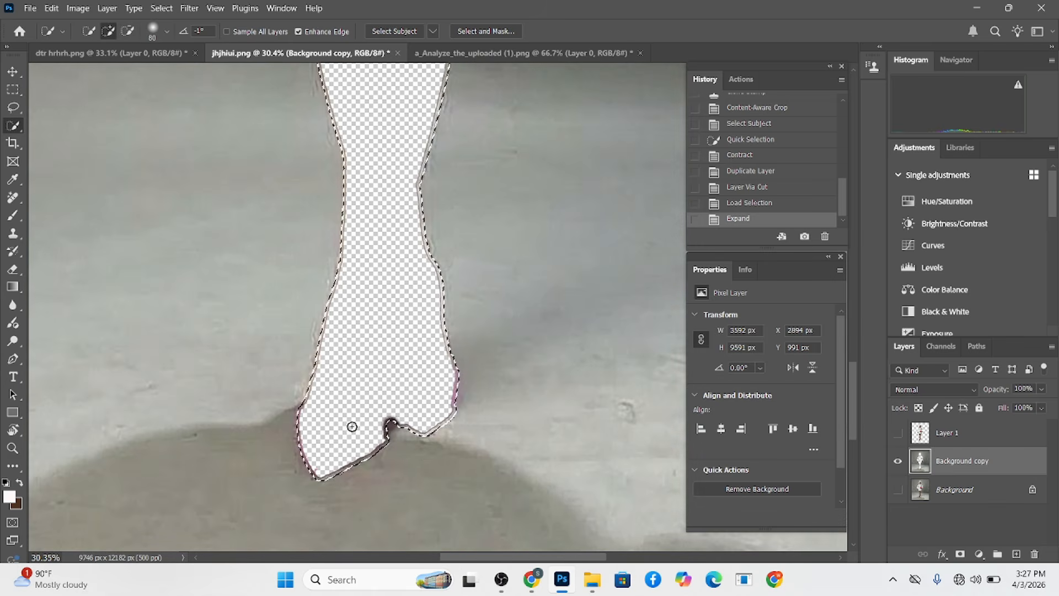
scroll(425, 449, "down", 5)
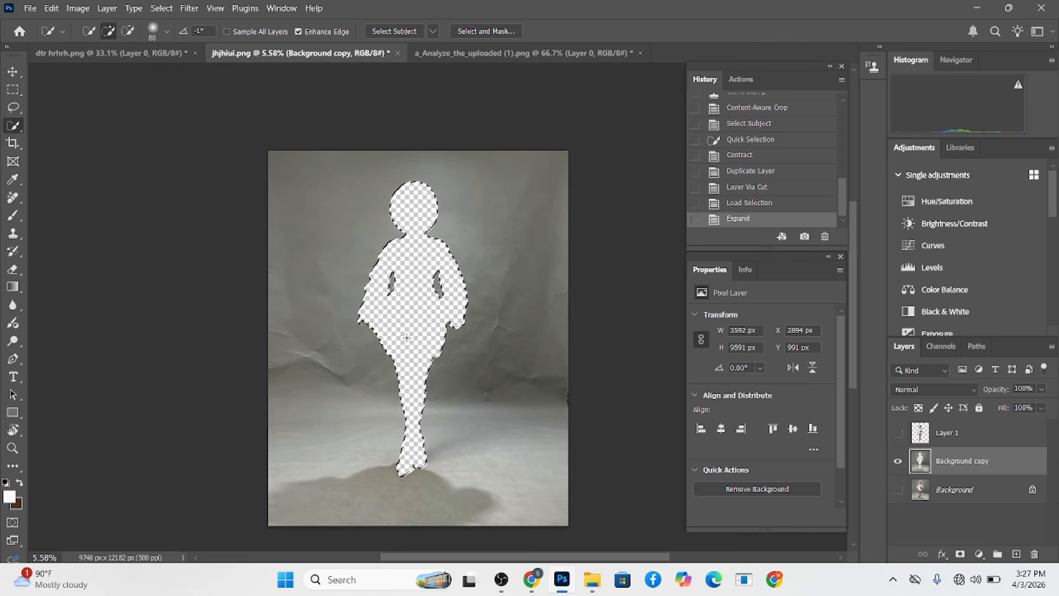
right_click(406, 337)
left_click(435, 187)
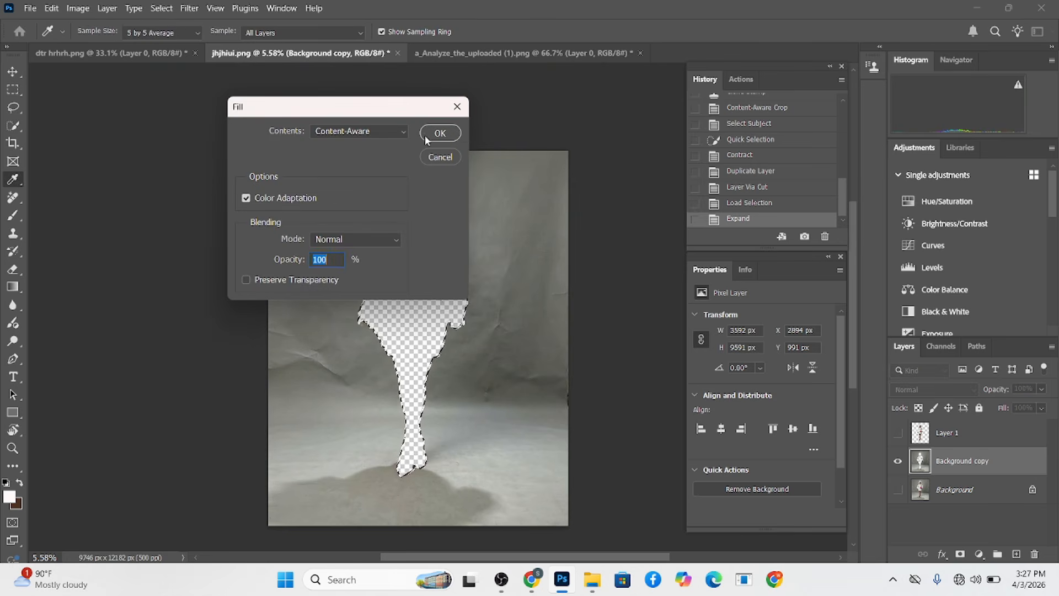
left_click(454, 135)
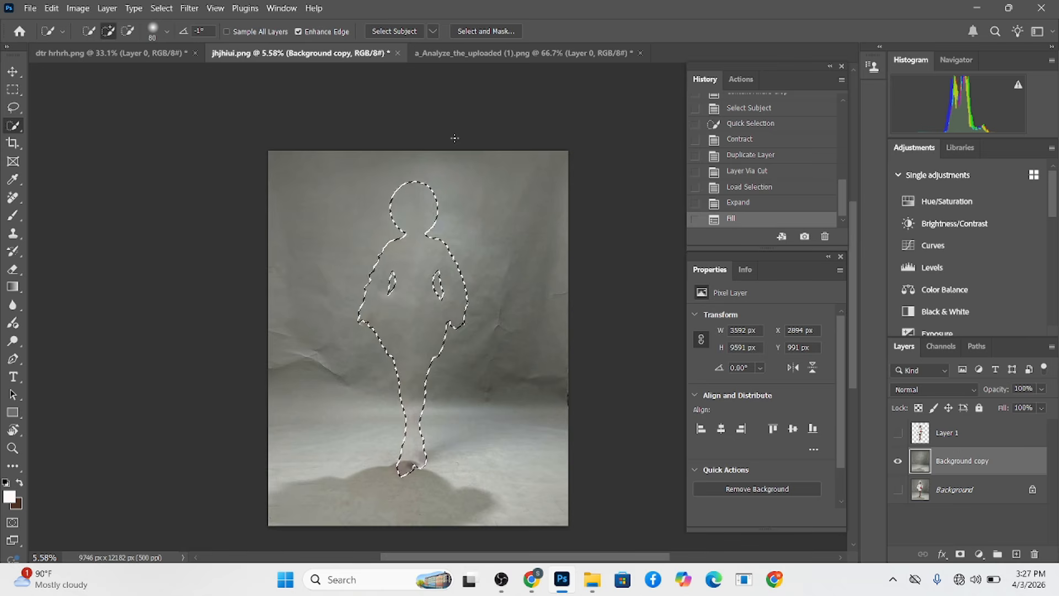
key("ctrl+d")
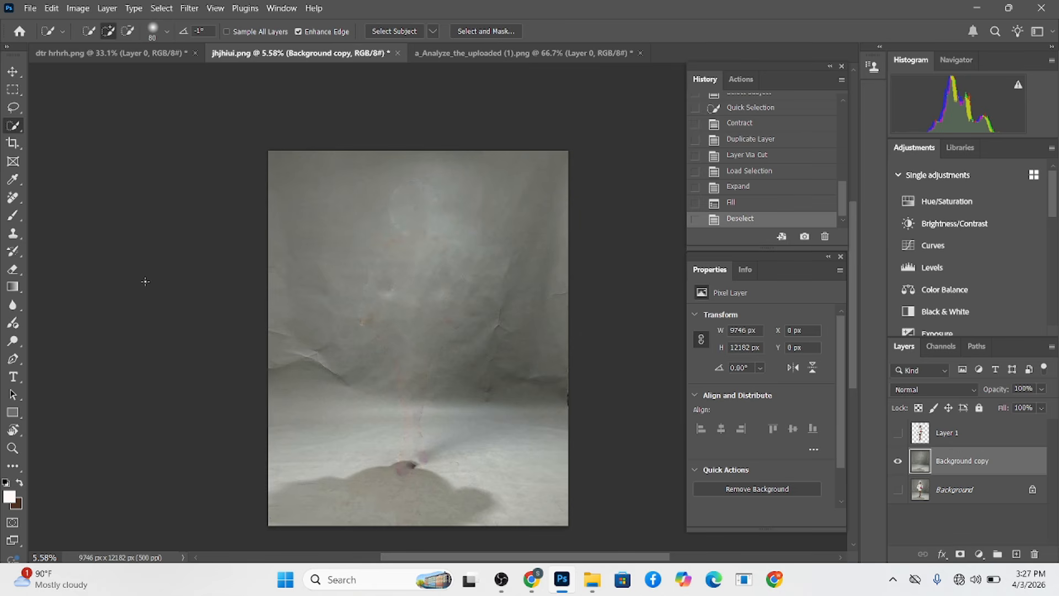
Show the hidden layers again and apply a Gaussian Blur with a 493.4-pixel radius to Background copy
left_click(898, 433)
left_click(898, 489)
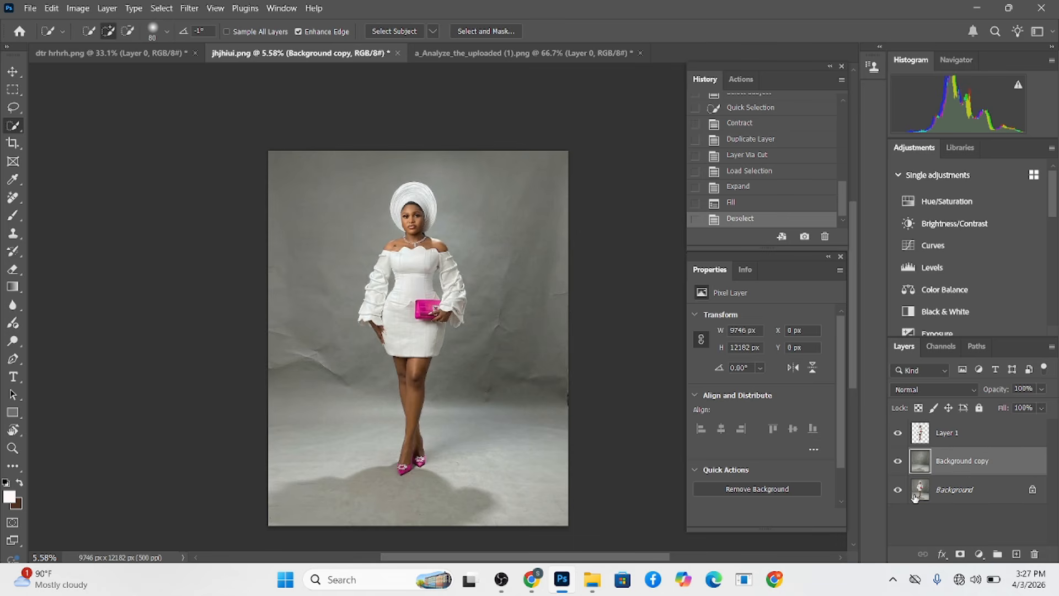
left_click(189, 8)
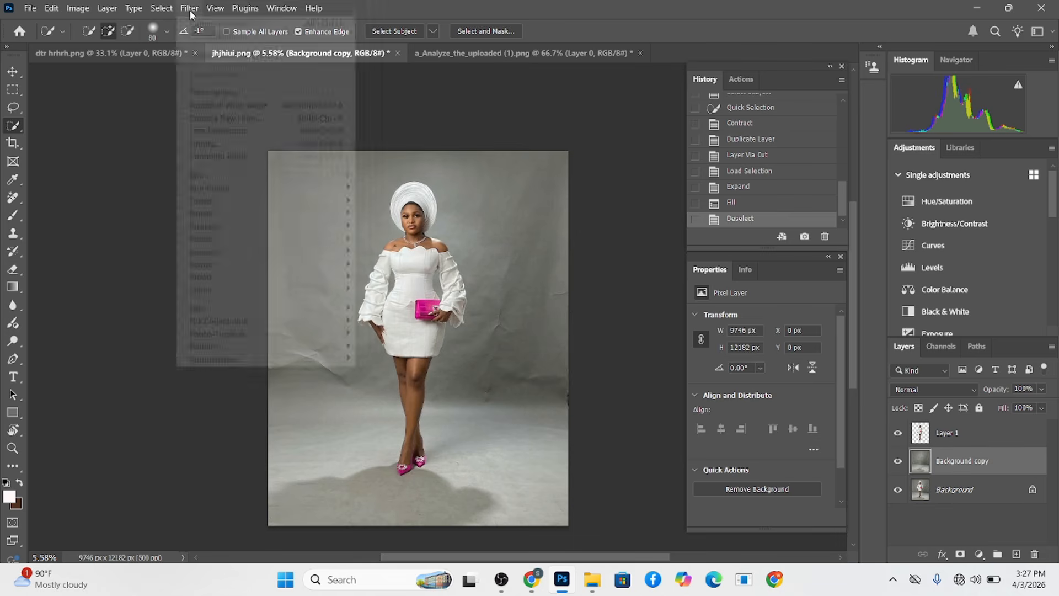
mouse_move(203, 174)
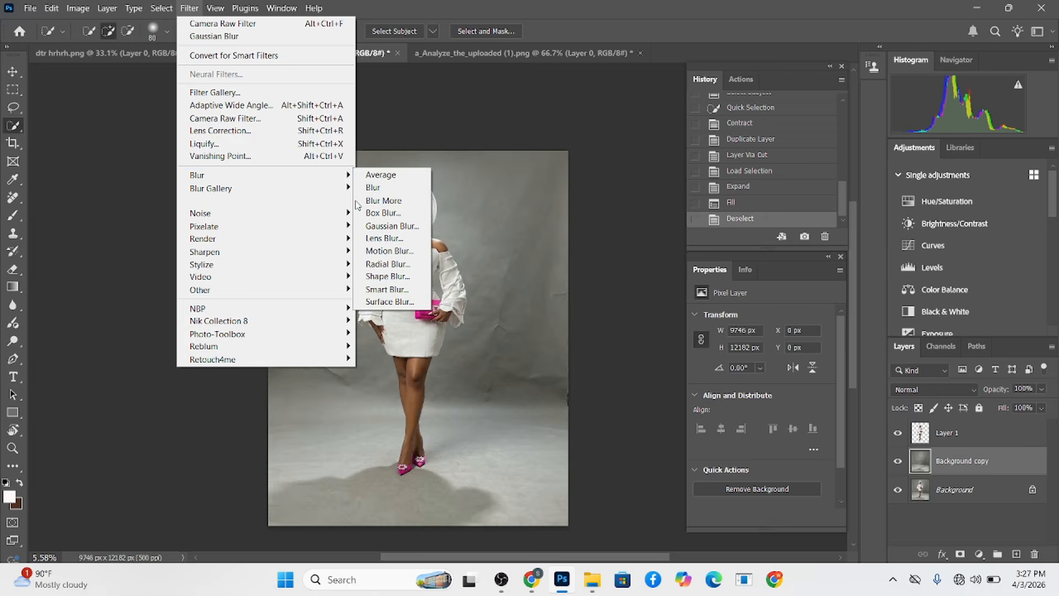
left_click(402, 228)
left_click(789, 448)
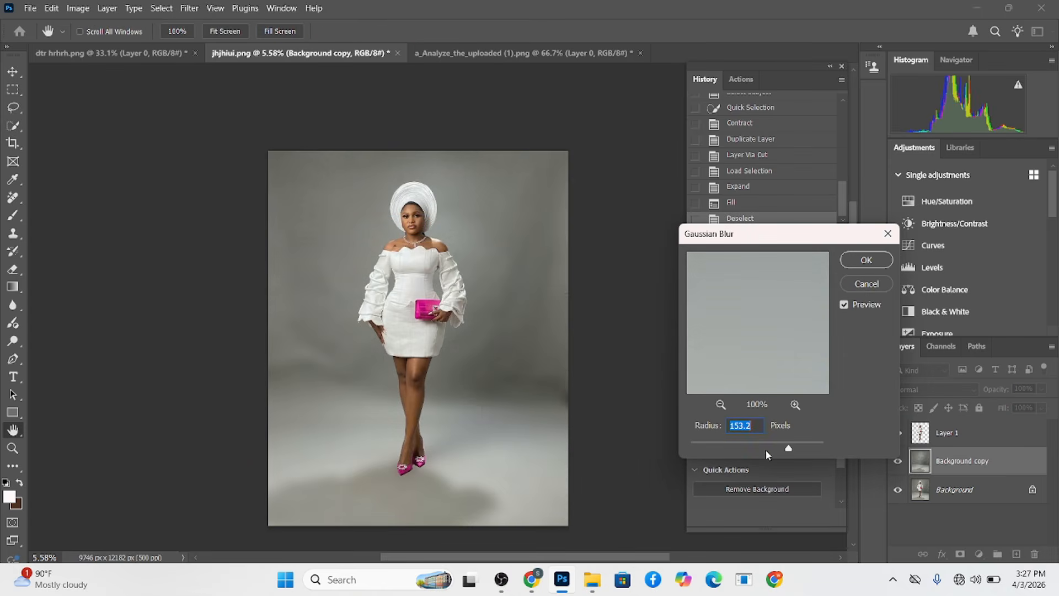
left_click(807, 446)
left_click(808, 447)
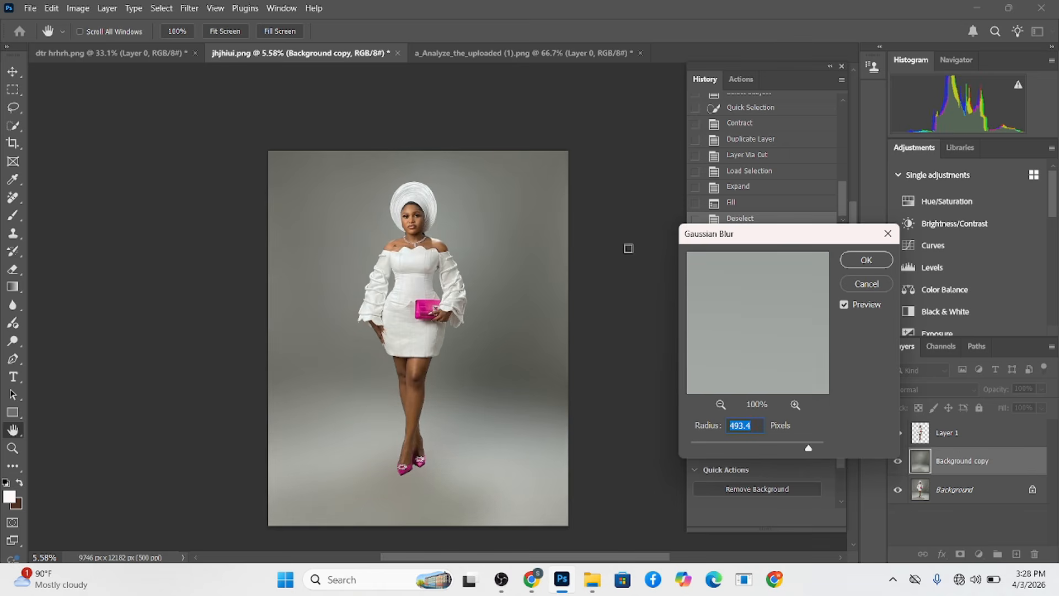
left_click(856, 261)
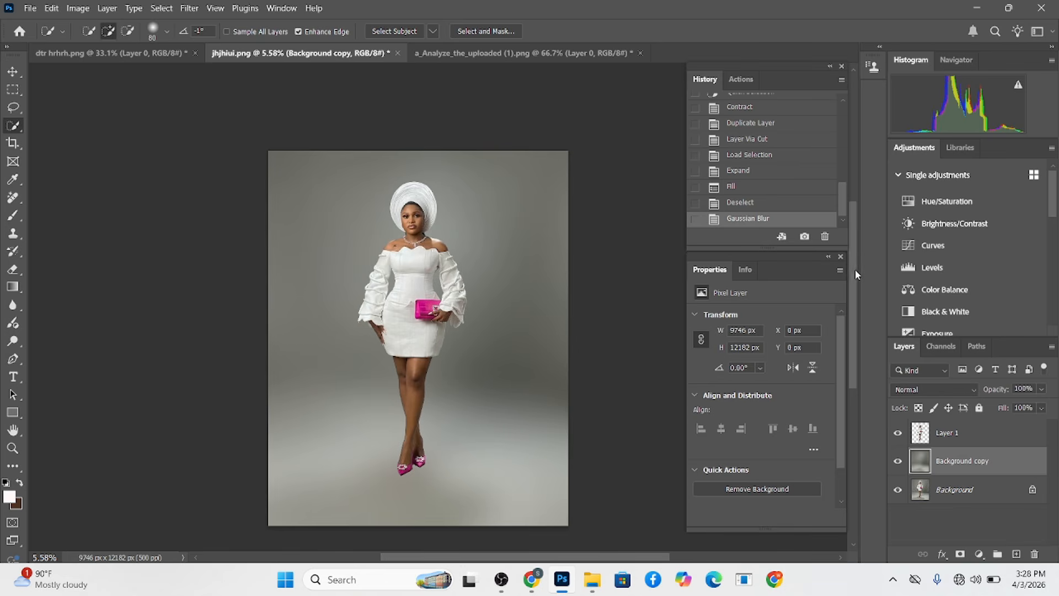
Bring the red vase backdrop from dtr hrhrh.png behind the woman, scaled to about 534% with the vase standing beside her
left_click(136, 53)
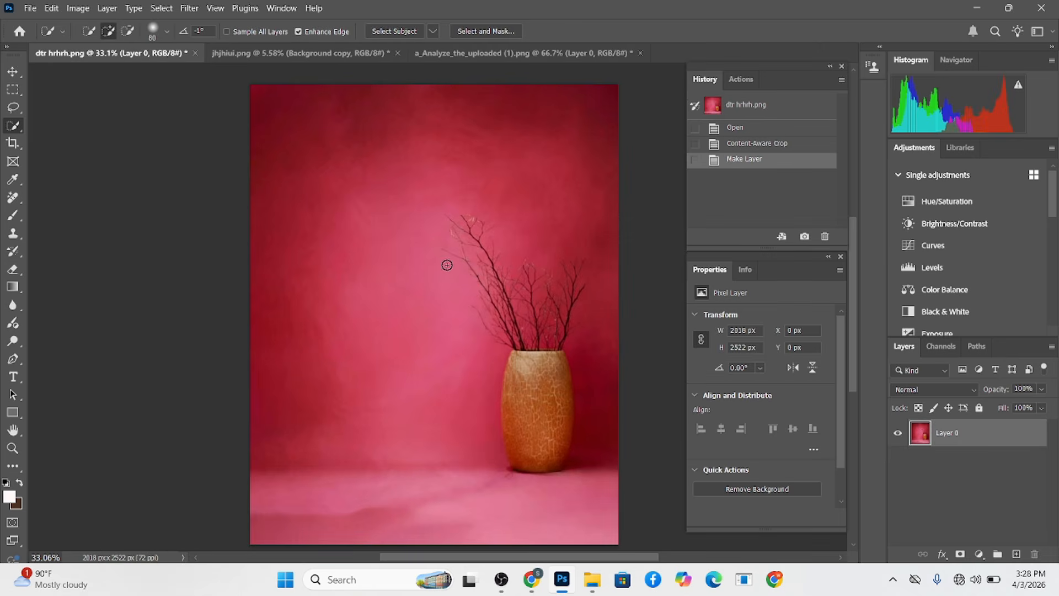
key("v")
left_click_drag(481, 362, 521, 352)
left_click_drag(426, 500, 425, 526)
left_click_drag(453, 466, 452, 435)
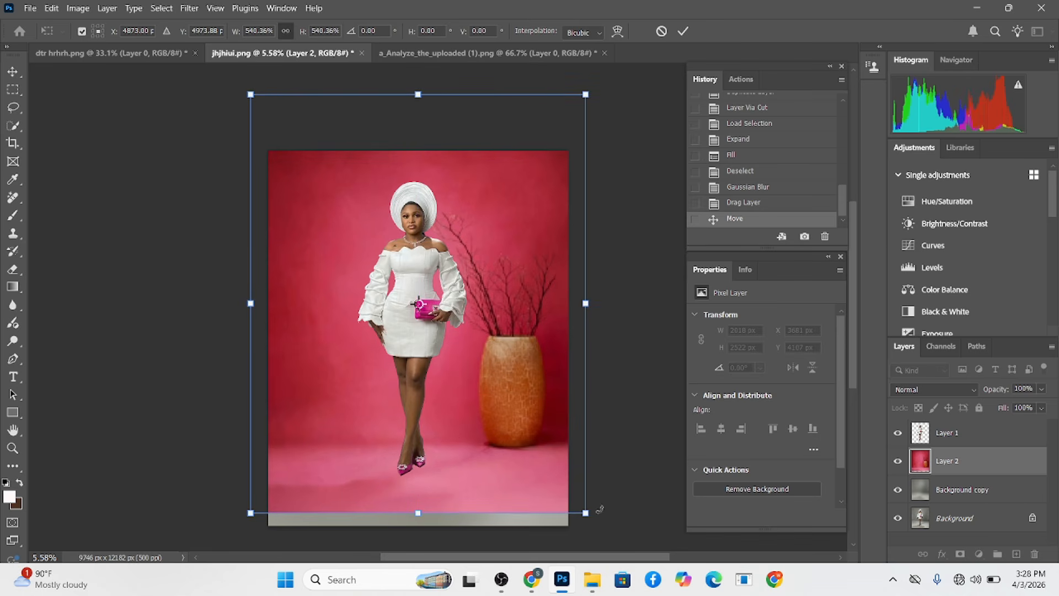
mouse_move(415, 92)
left_mouse_down()
mouse_move(417, 114)
mouse_move(418, 99)
left_mouse_up()
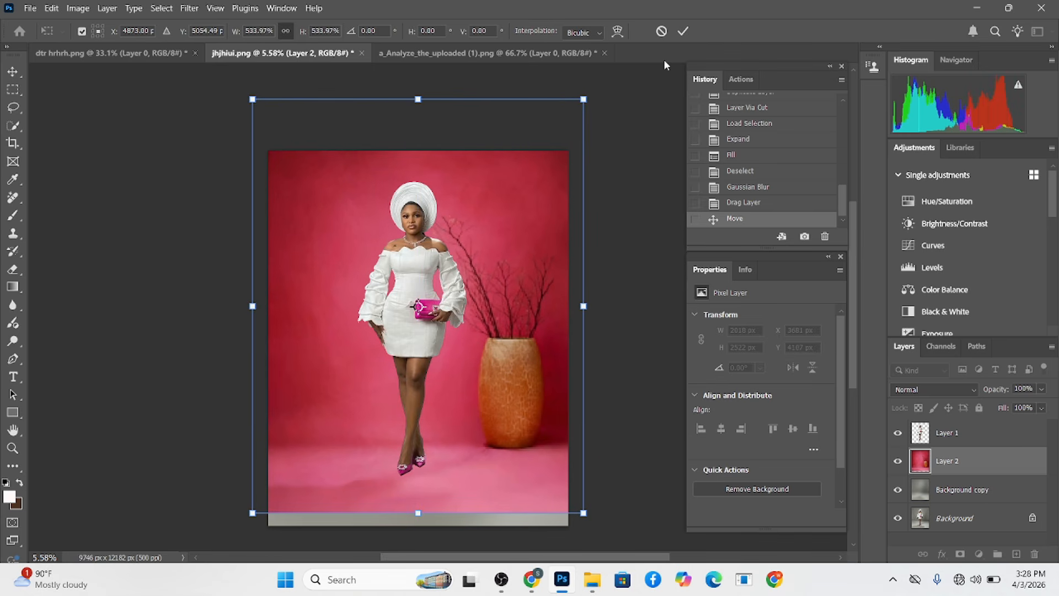
left_click_drag(530, 253, 540, 245)
left_click(683, 31)
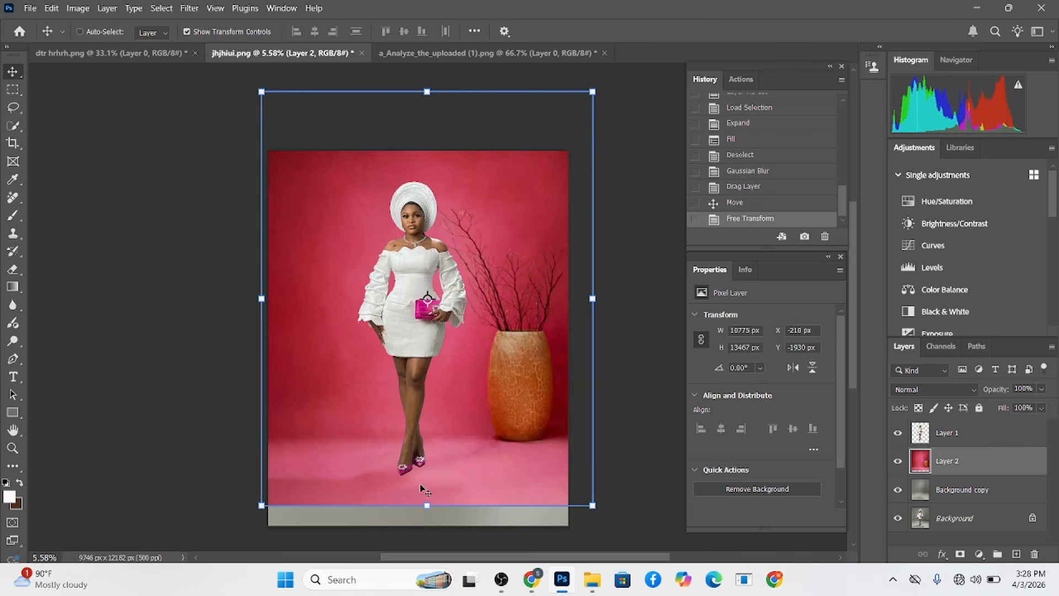
Select the full-width strip along the image's lower edge, including the uncovered grey floor, and fill it with Content-Aware on the backdrop layer
left_click(12, 89)
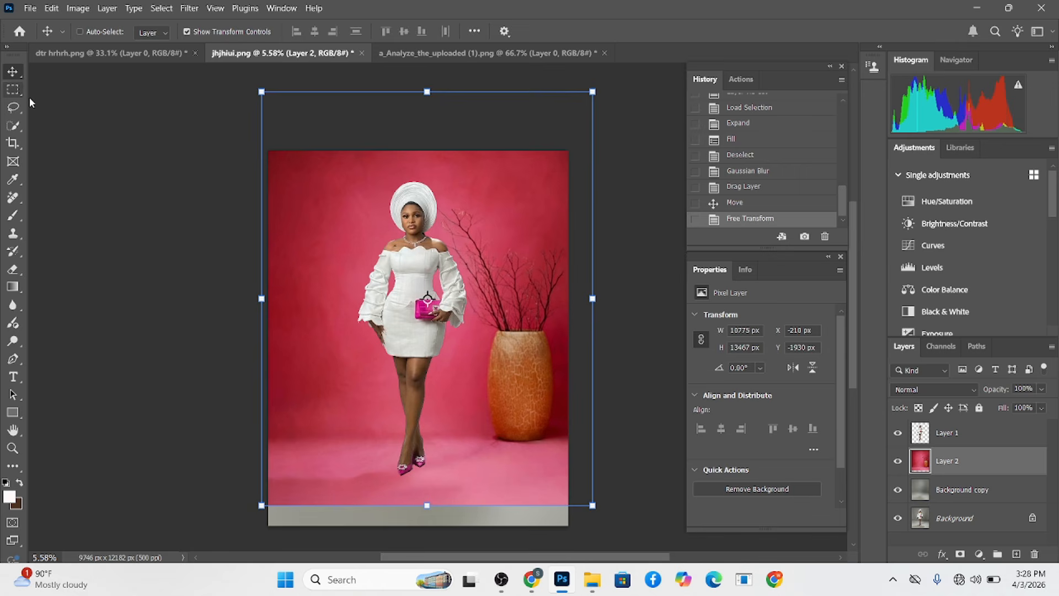
left_click_drag(589, 501, 219, 455)
right_click(390, 484)
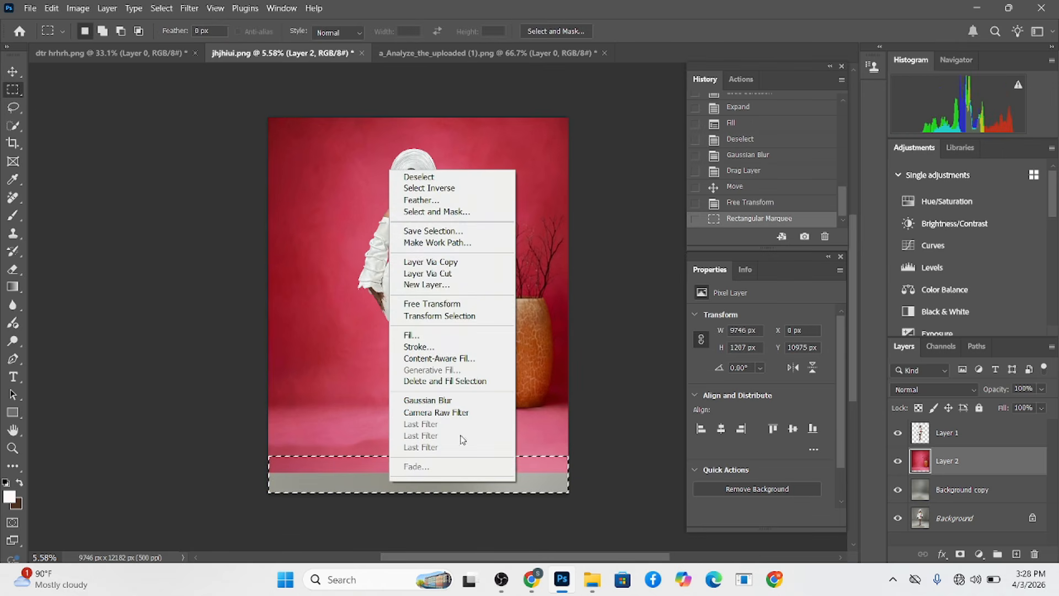
left_click(417, 334)
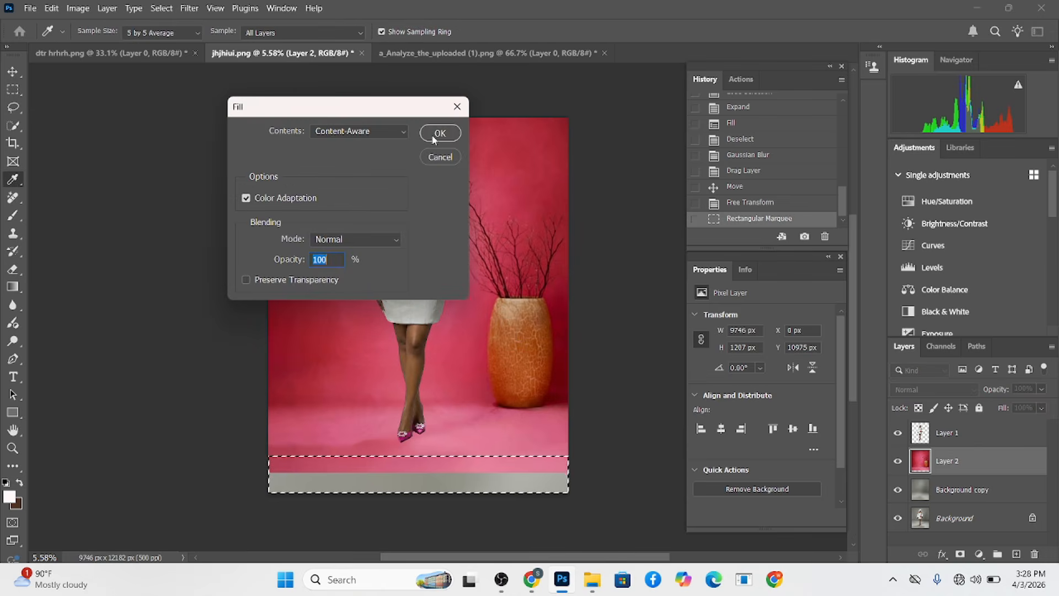
left_click(437, 132)
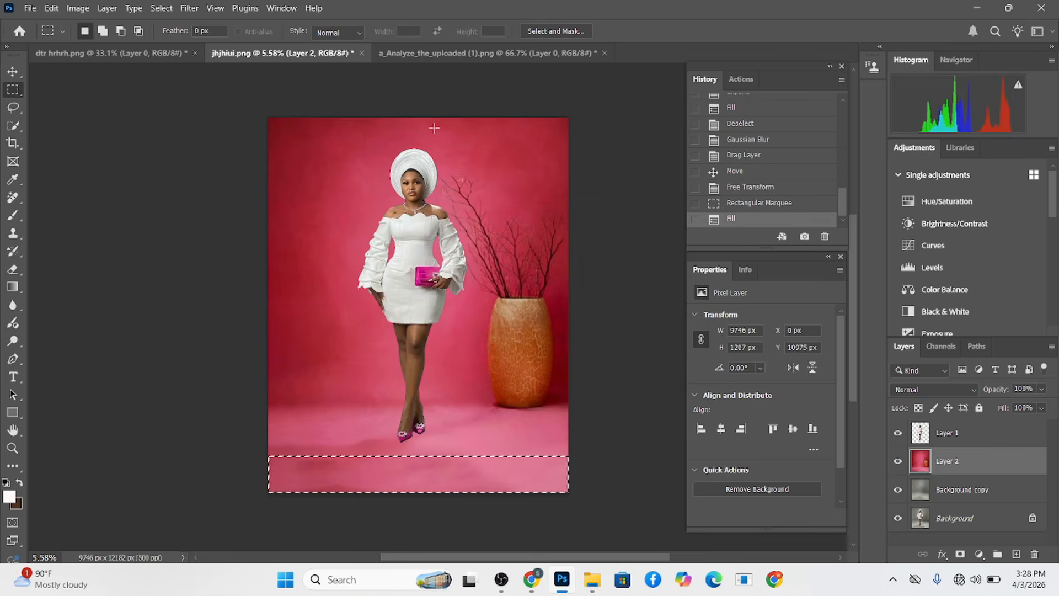
left_click_drag(462, 174, 463, 177)
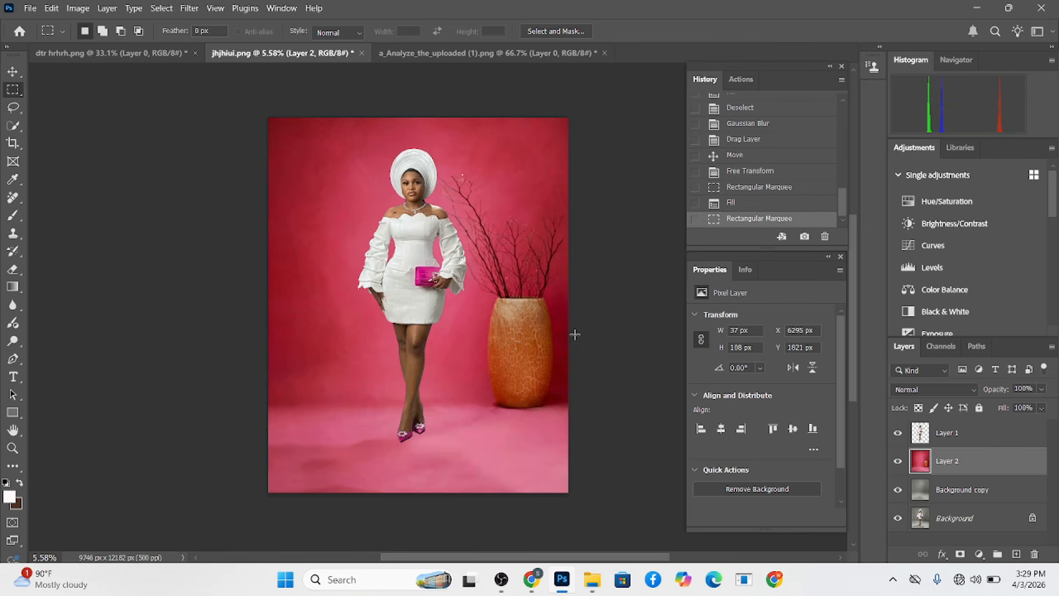
left_click_drag(510, 371, 502, 407)
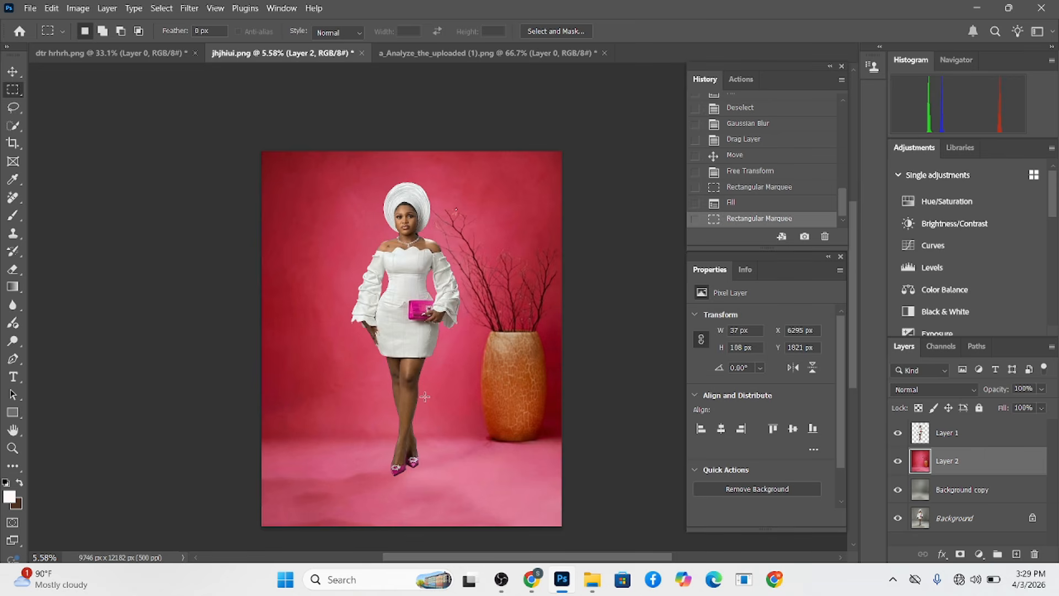
left_click(919, 390)
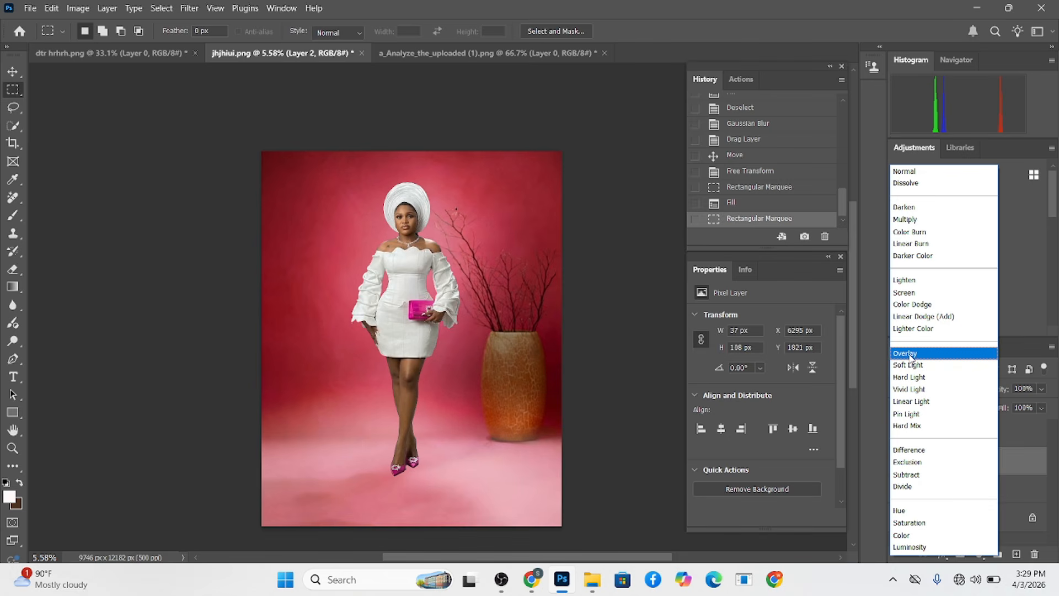
left_click(622, 449)
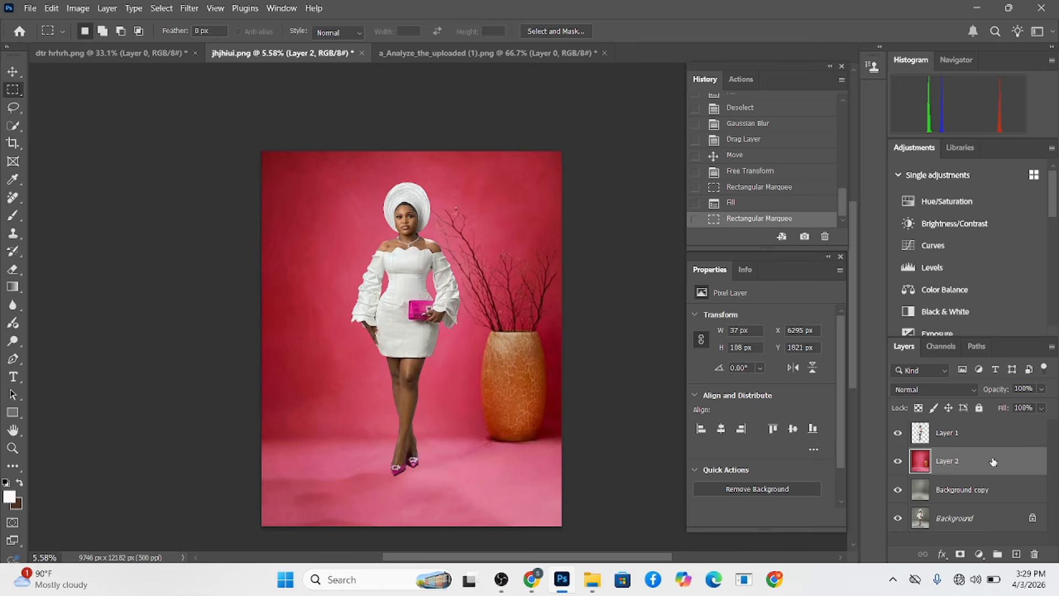
key("ctrl+j")
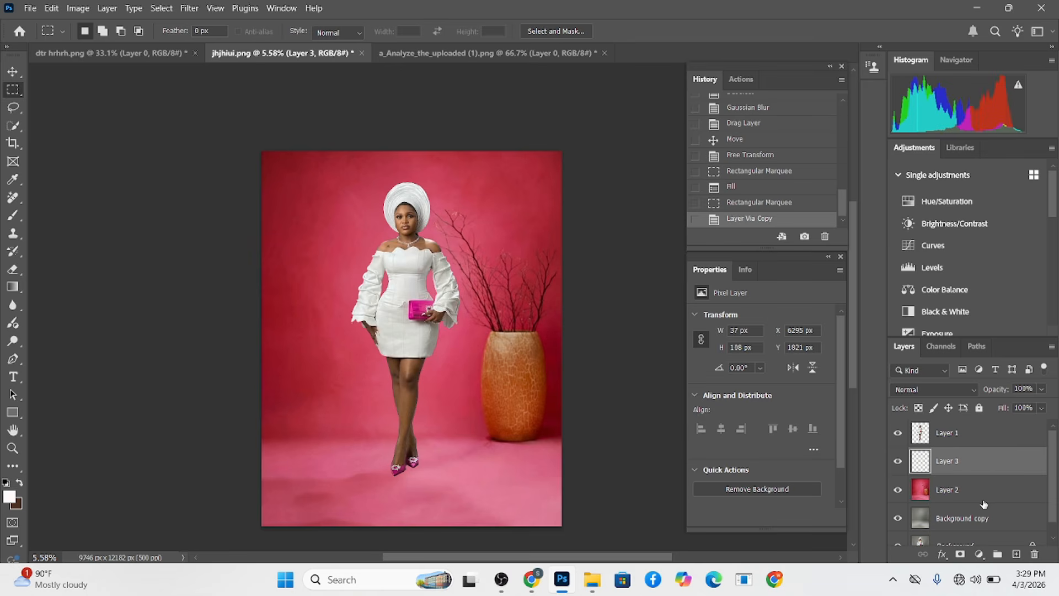
key("ctrl+z")
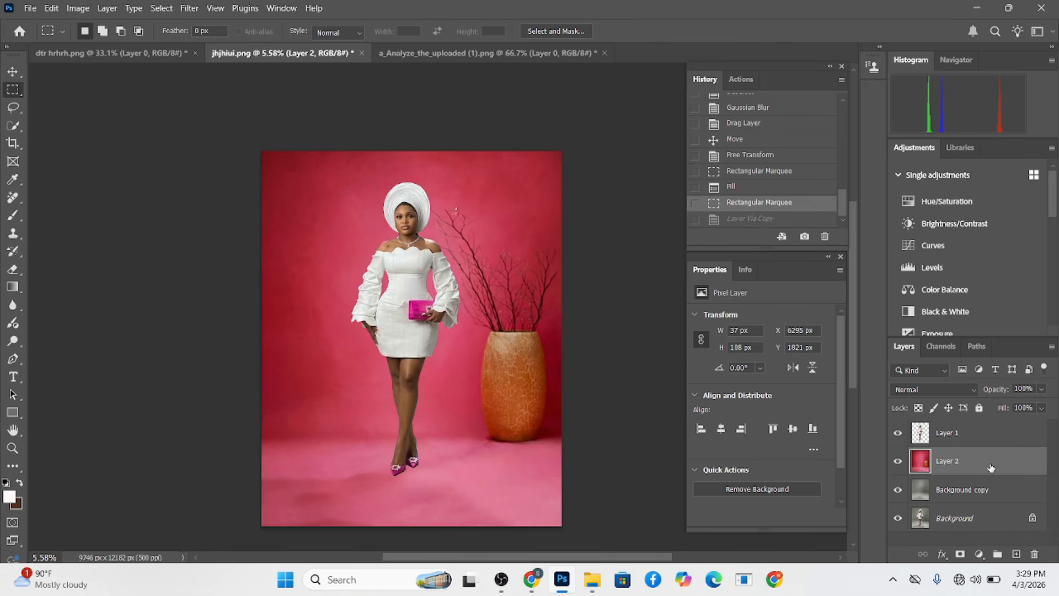
key("ctrl+shift+z")
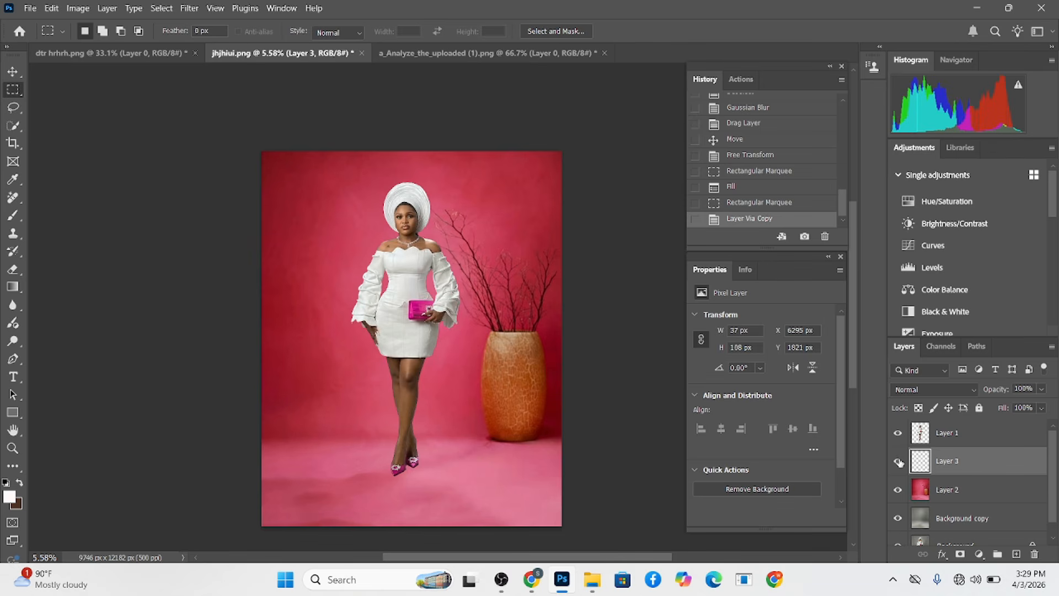
left_click_drag(1001, 462, 1033, 554)
Duplicate the red backdrop Layer 2 as a hidden backup and blend the original Layer 2 in Overlay mode
left_click_drag(1001, 464, 1016, 554)
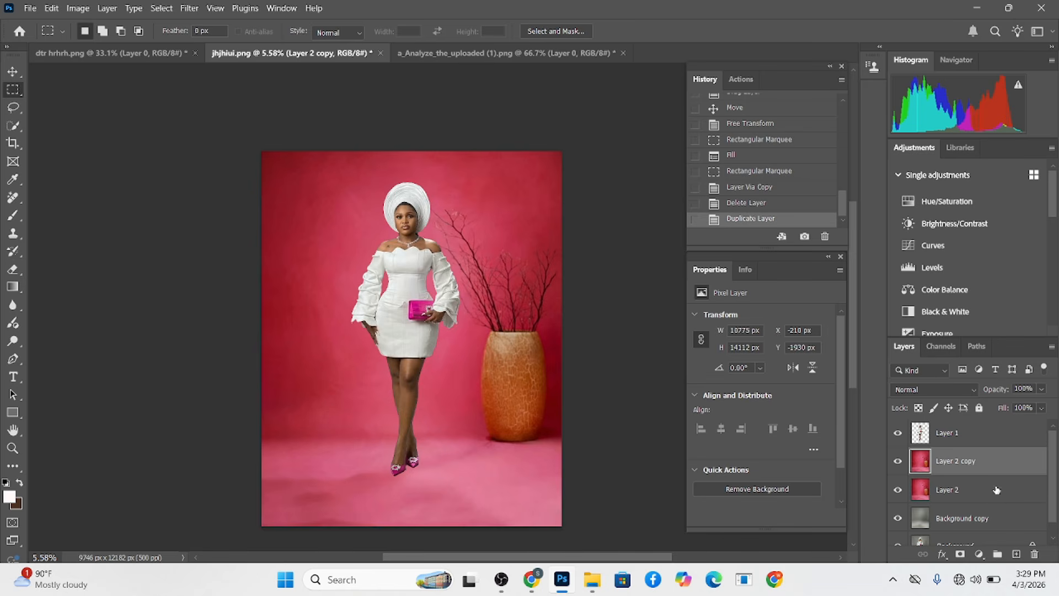
left_click(1001, 497)
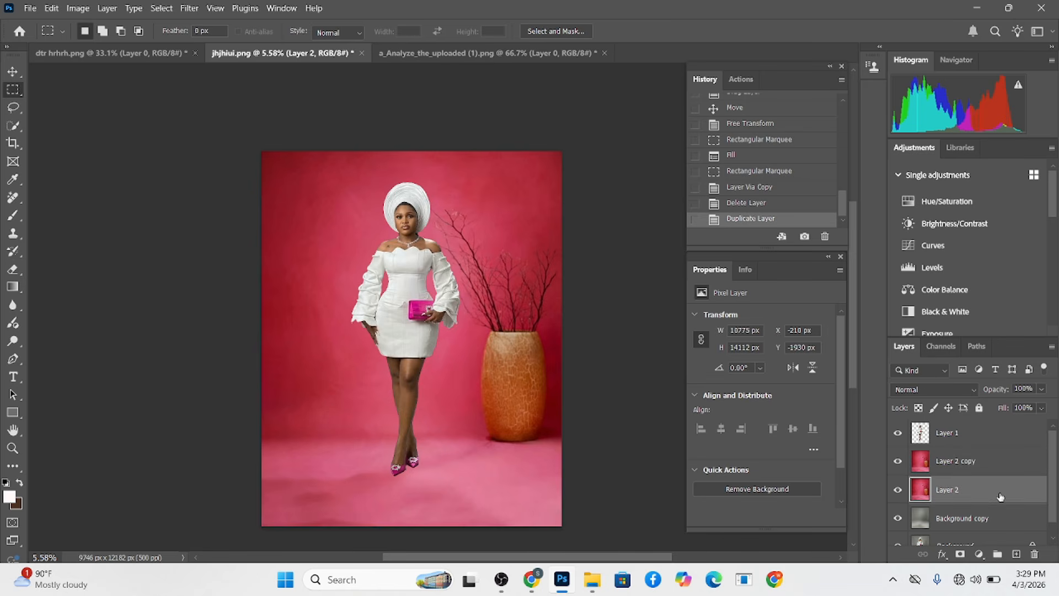
left_click(922, 390)
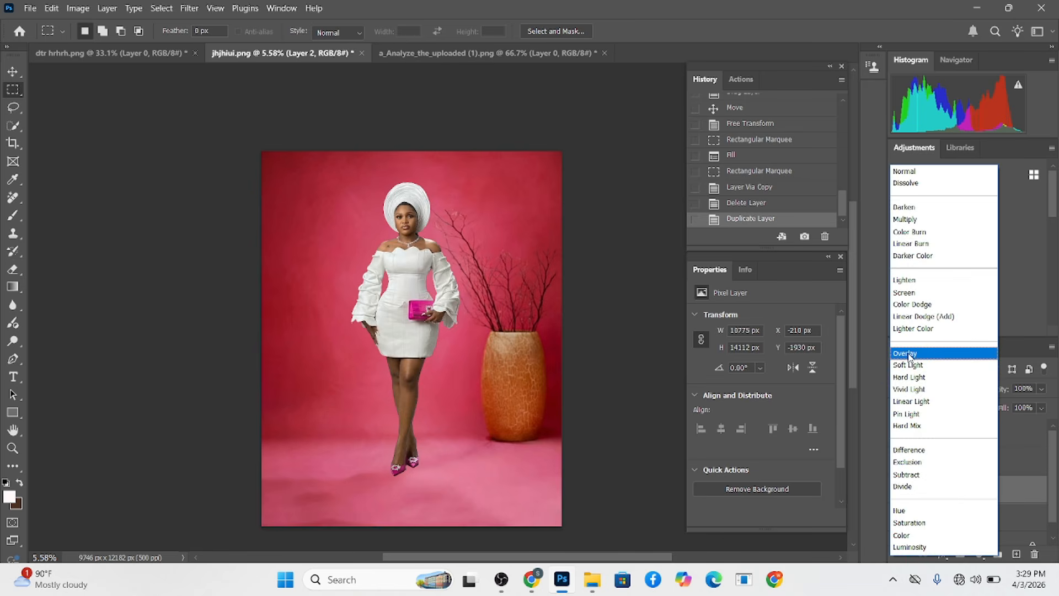
left_click(909, 353)
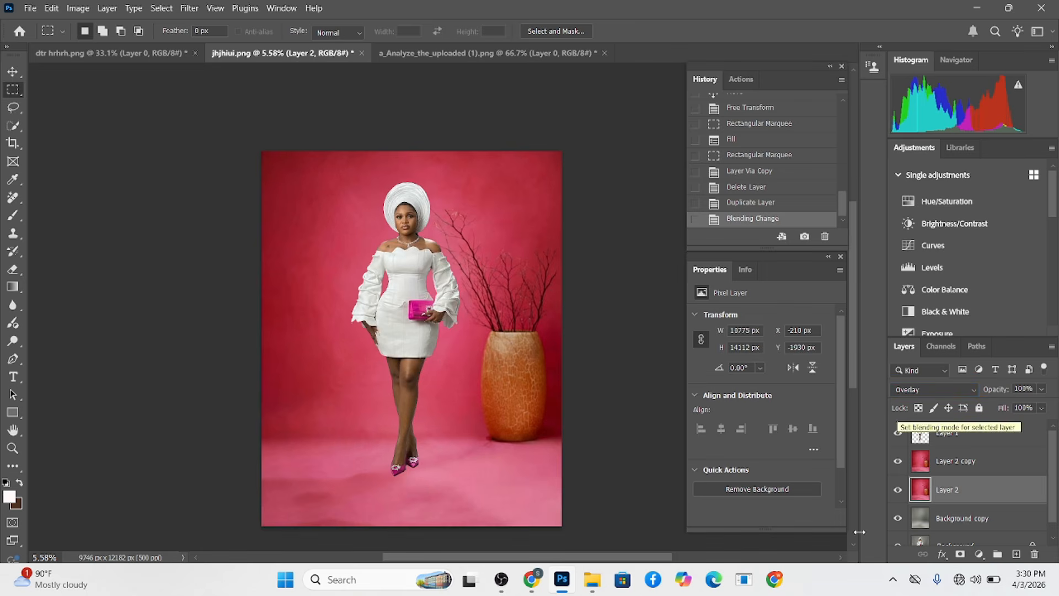
left_click(898, 461)
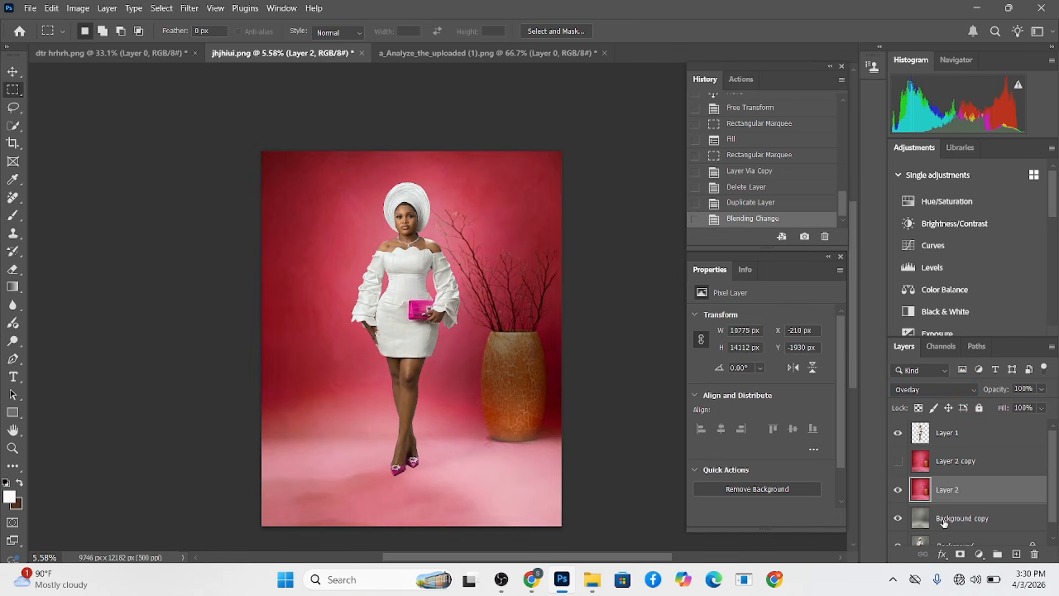
Lasso the floor area around the woman's feet and darken it with a Curves adjustment above Background copy, input 149 to output 107
left_click(1033, 523)
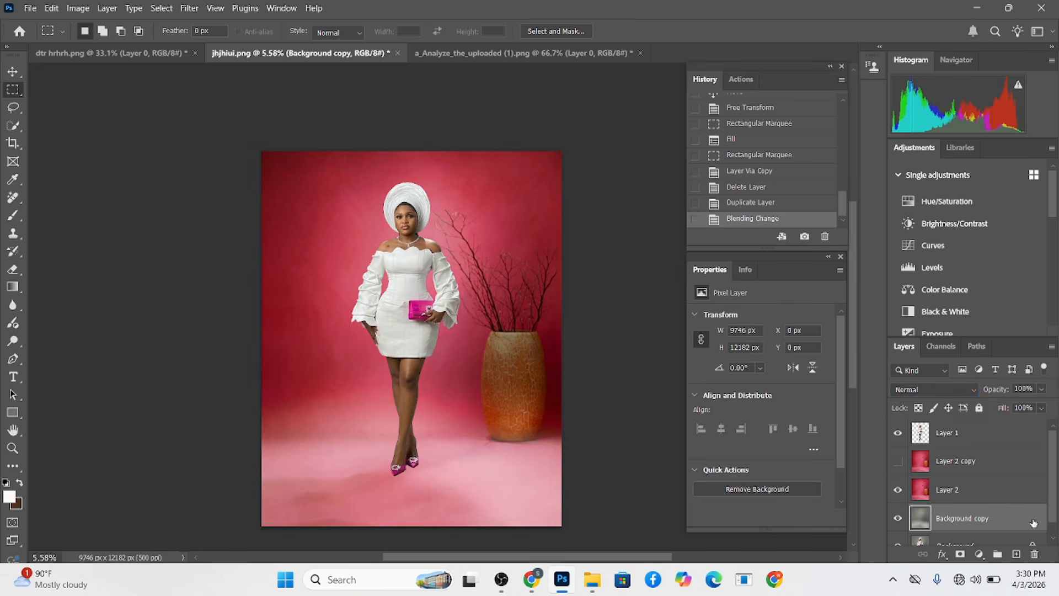
left_click(13, 107)
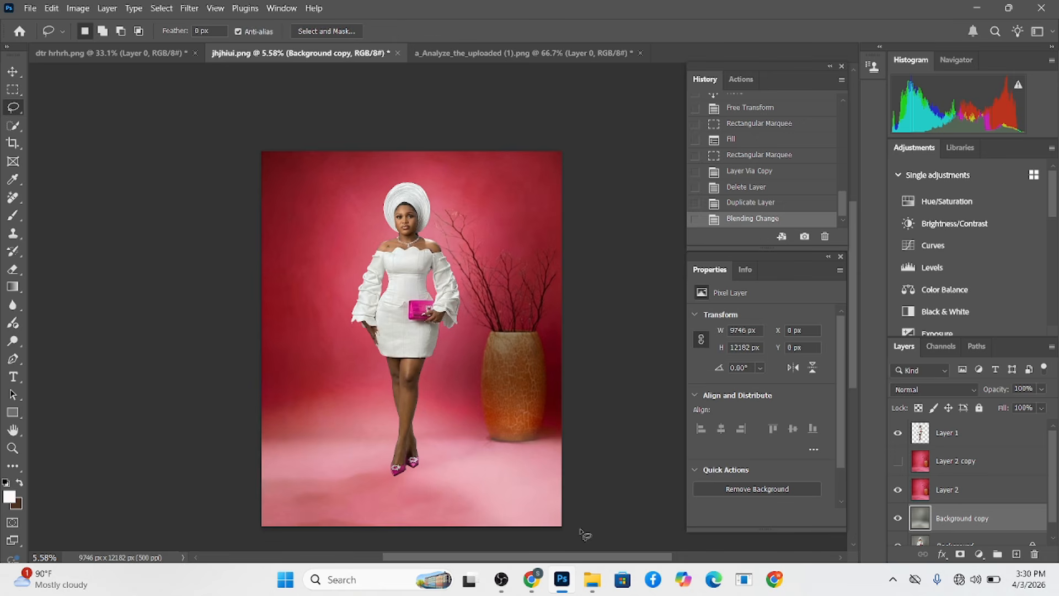
mouse_move(561, 462)
left_mouse_down()
mouse_move(395, 411)
mouse_move(315, 415)
mouse_move(257, 434)
mouse_move(234, 467)
mouse_move(249, 515)
mouse_move(290, 543)
mouse_move(479, 546)
mouse_move(550, 535)
mouse_move(605, 501)
left_mouse_up()
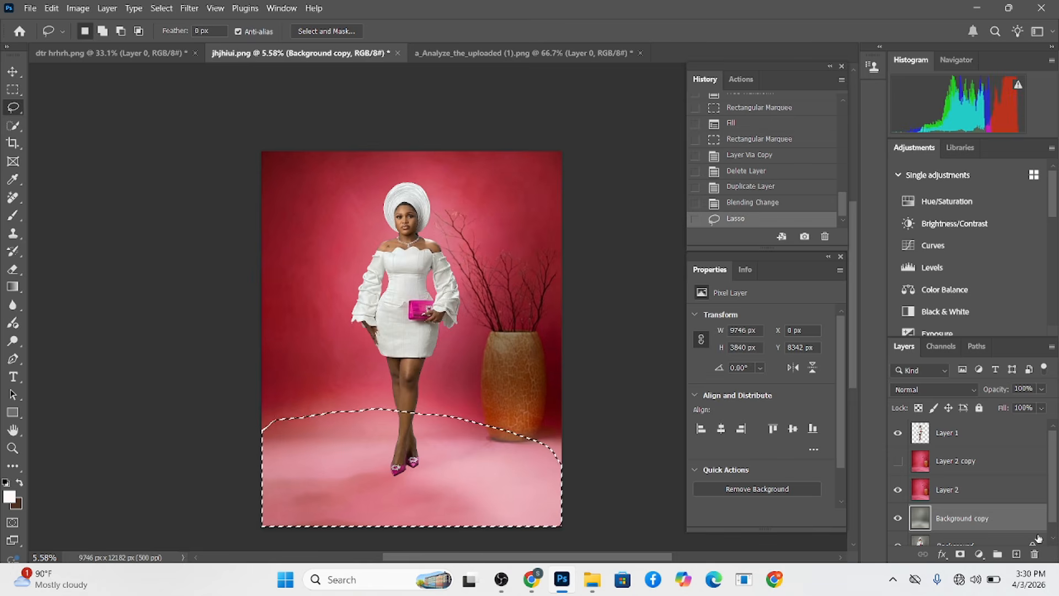
left_click(979, 554)
left_click(969, 380)
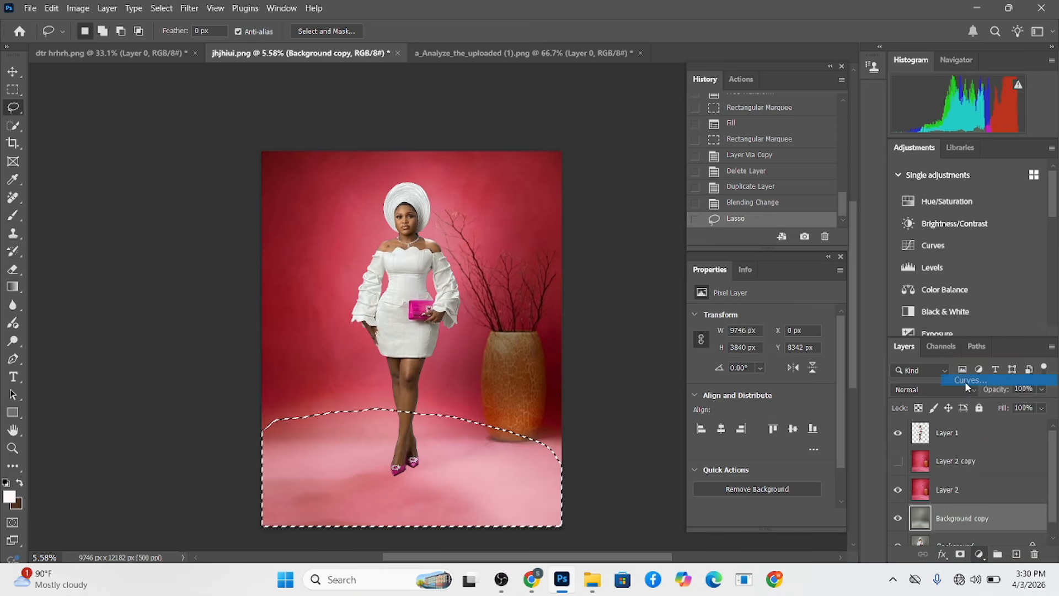
left_click_drag(782, 389, 783, 403)
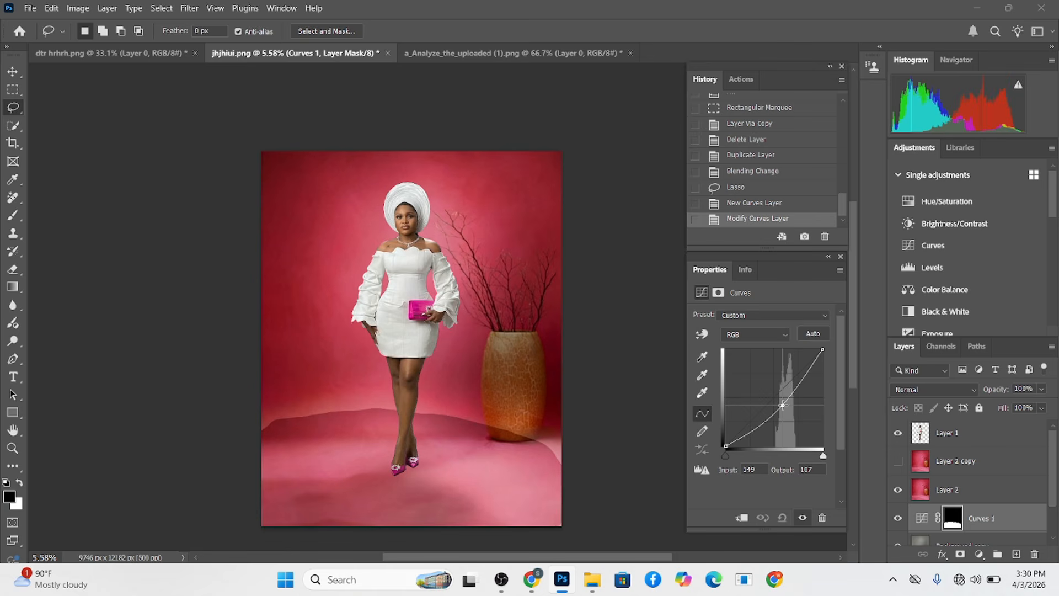
Feather the Curves 1 layer mask to about 500.9 px so the darkened floor blends softly
left_click(923, 518)
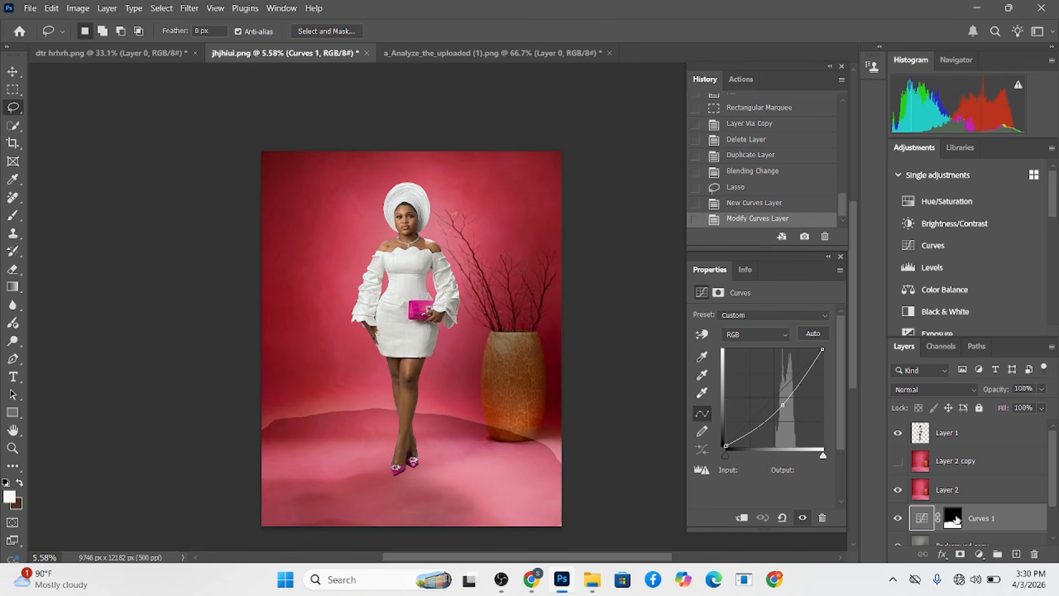
left_click(954, 519)
left_click_drag(792, 405, 812, 408)
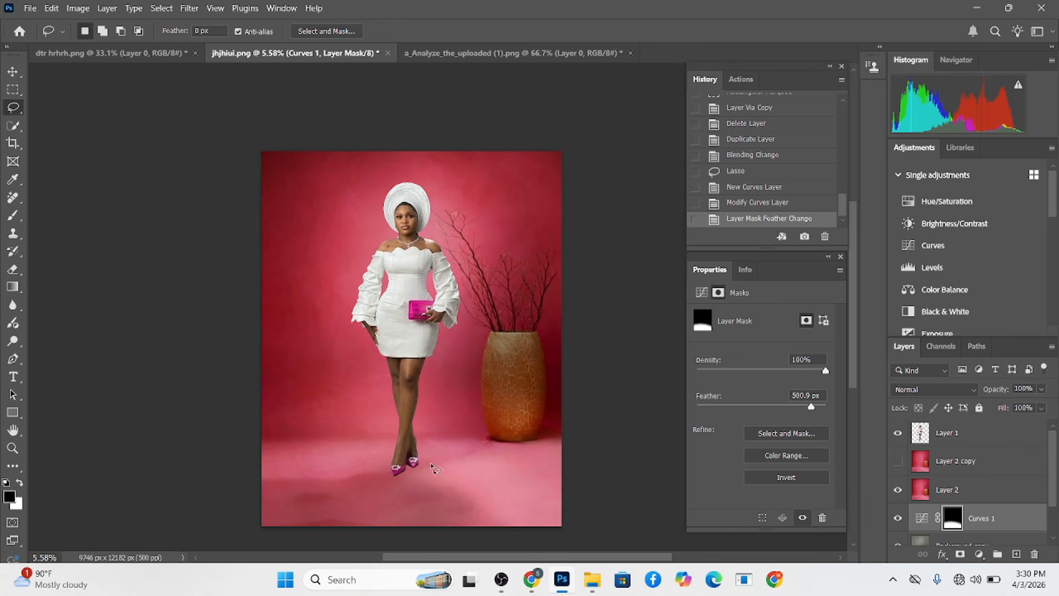
scroll(388, 307, "down", 1)
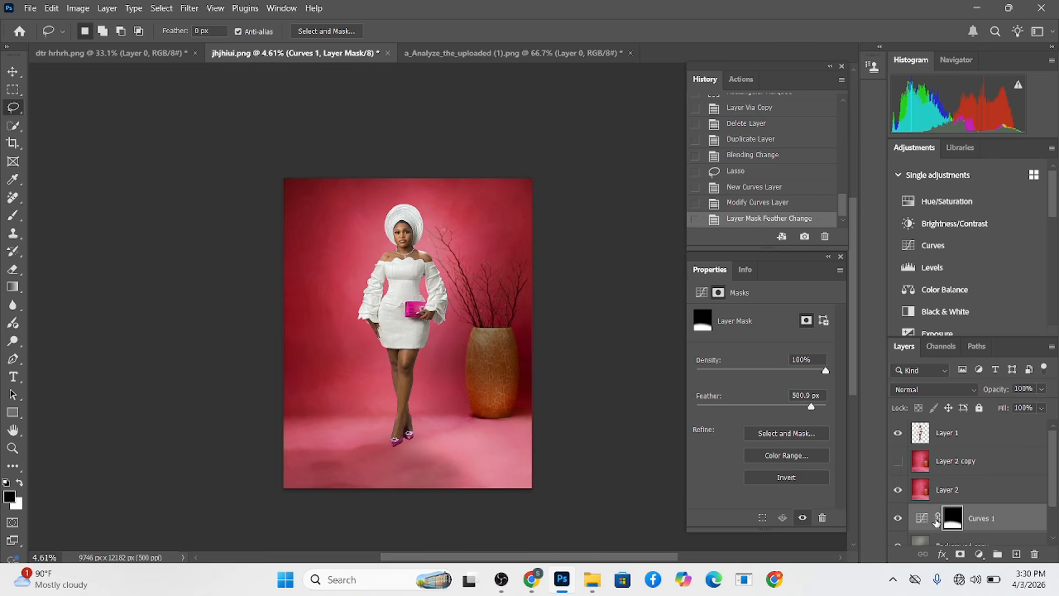
Add a grey 818181 Solid Color fill layer directly above Background copy and set its blend mode to Color
scroll(935, 521, "down", 2)
left_click(986, 503)
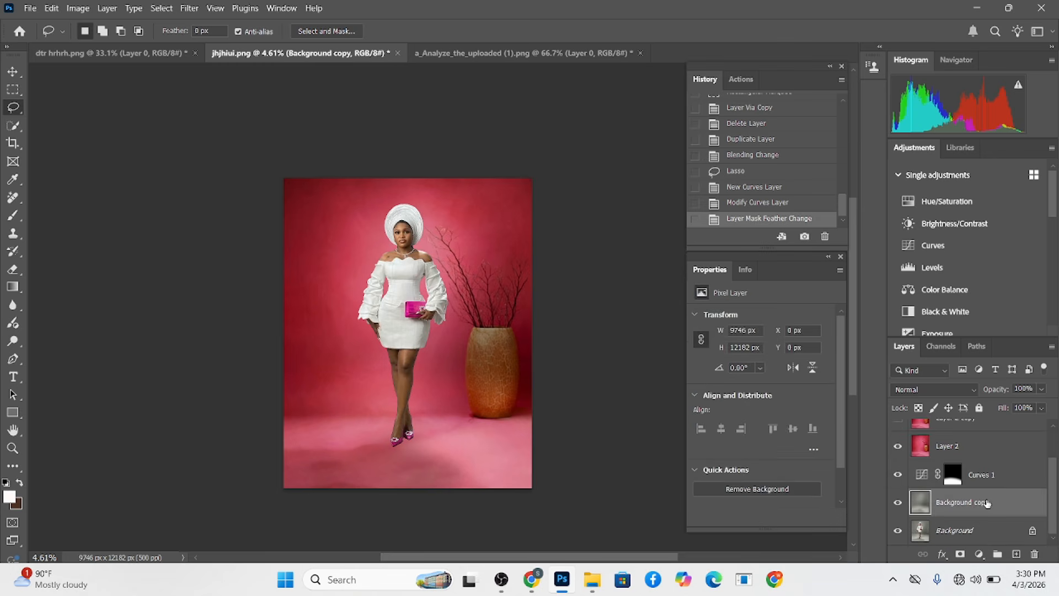
left_click(979, 553)
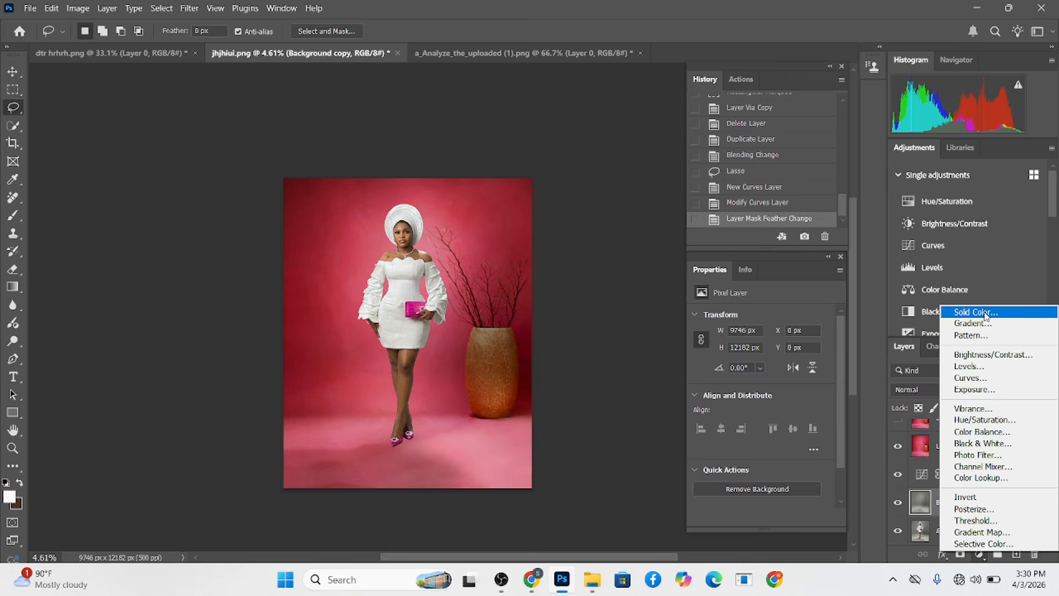
left_click(985, 314)
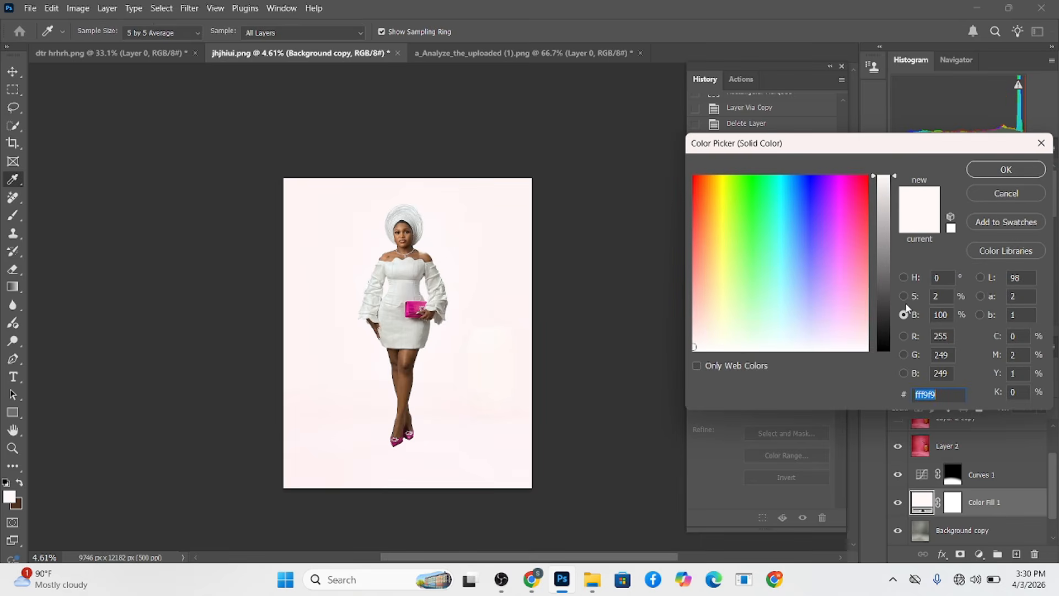
left_click(903, 296)
left_click(903, 276)
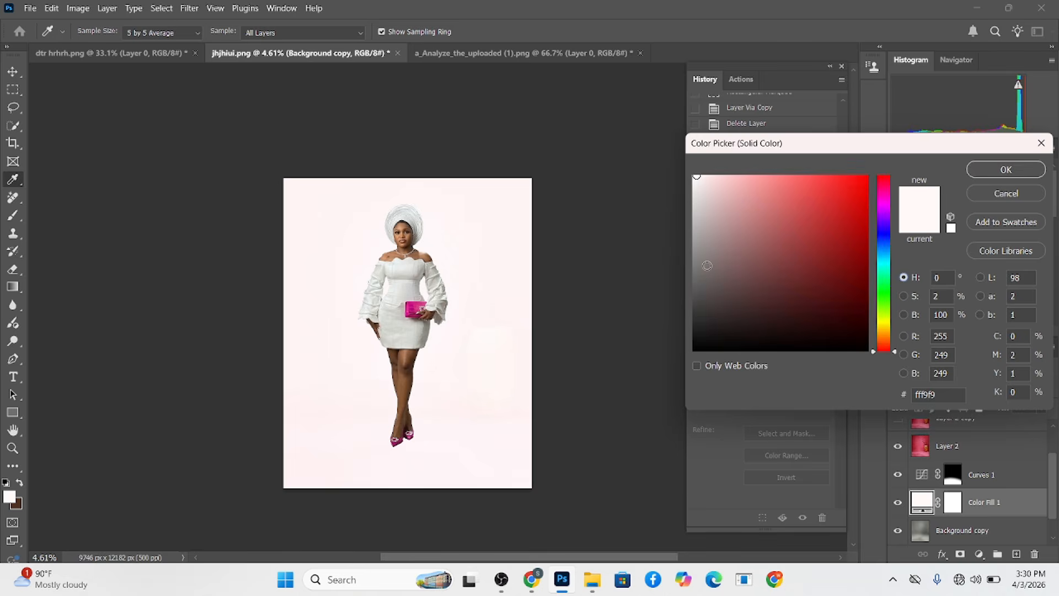
left_click_drag(707, 265, 692, 262)
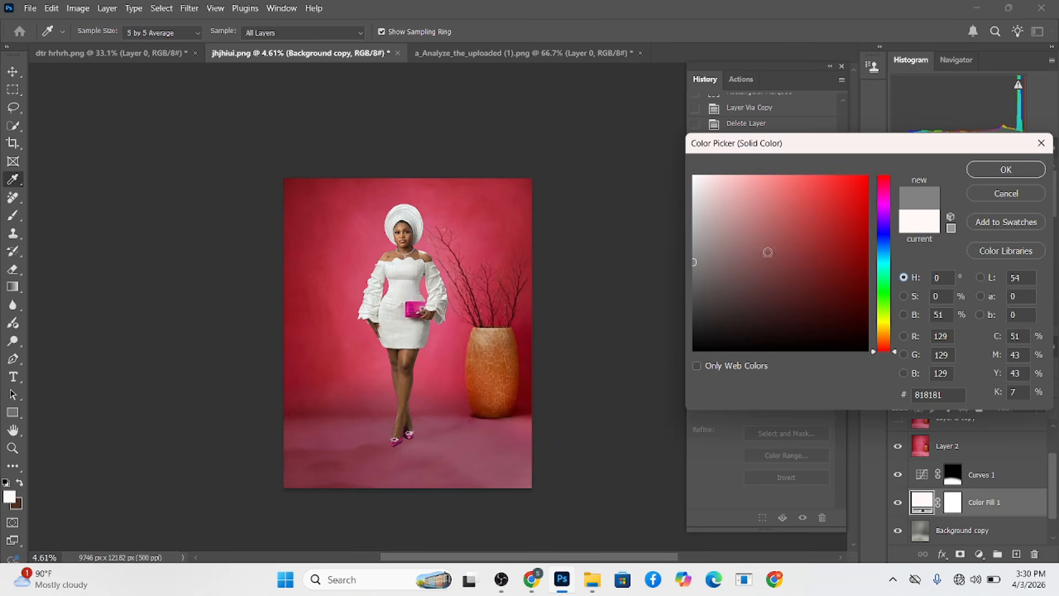
left_click(1005, 169)
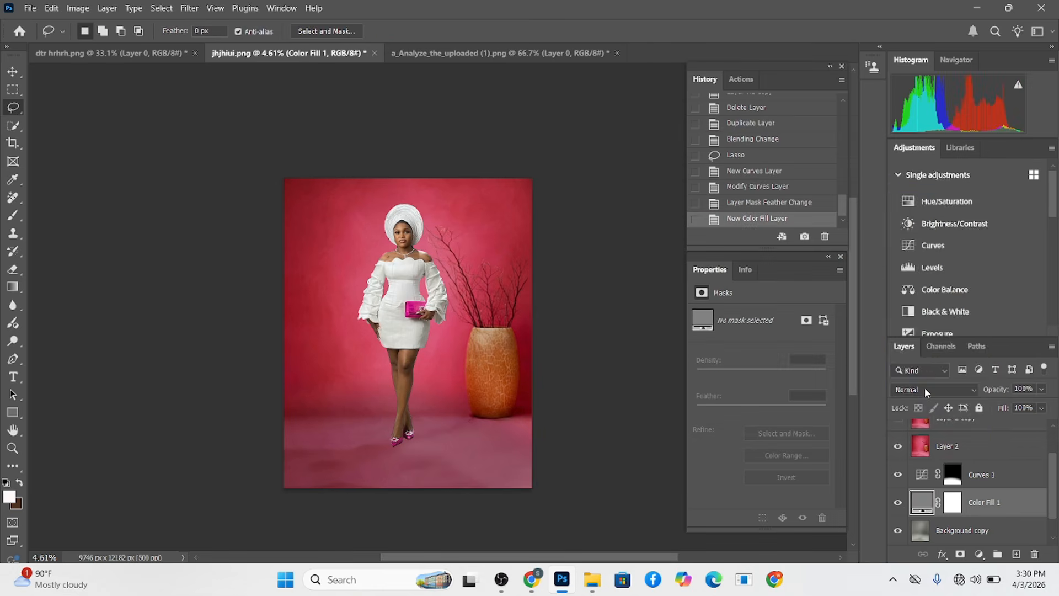
left_click(926, 388)
left_click(915, 536)
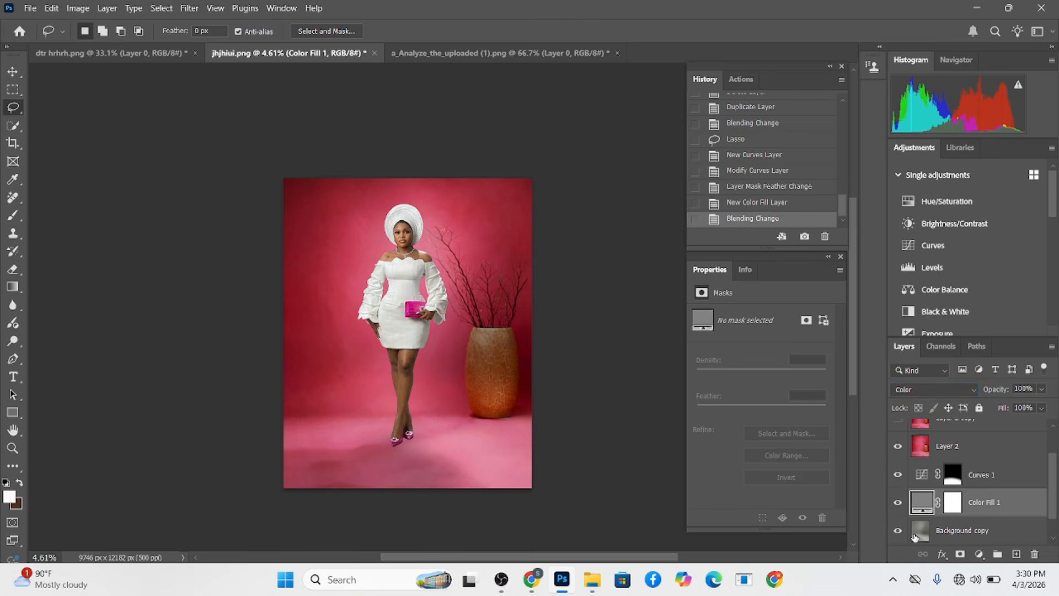
Add a layer mask to Background copy and paint it black over the floor below the woman's feet to reveal her original shadow
scroll(919, 511, "down", 1)
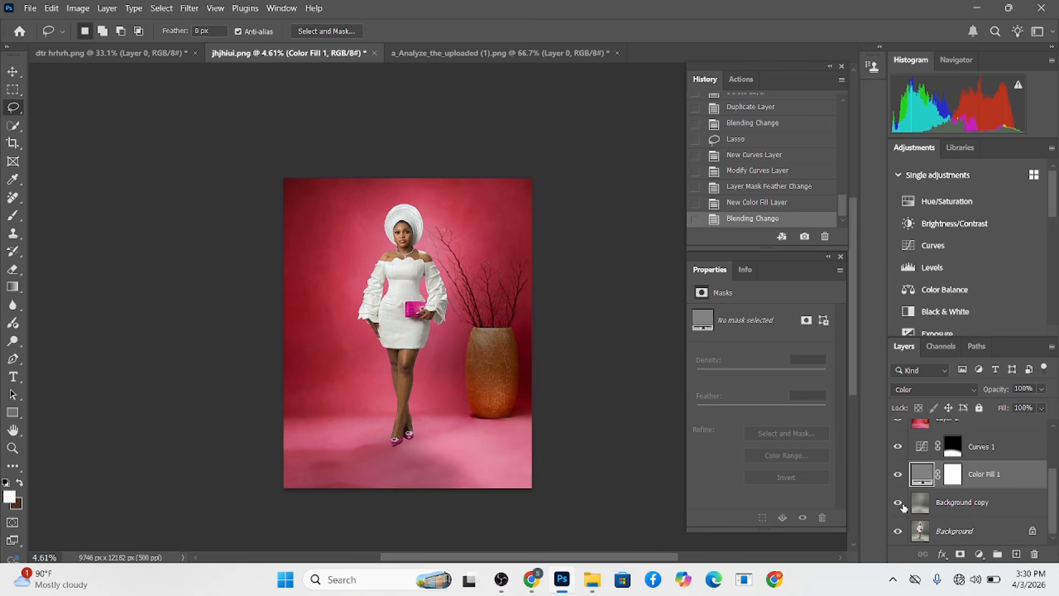
left_click(898, 503)
left_click(899, 503)
left_click(899, 503)
left_click(899, 503)
left_click(899, 503)
left_click(971, 502)
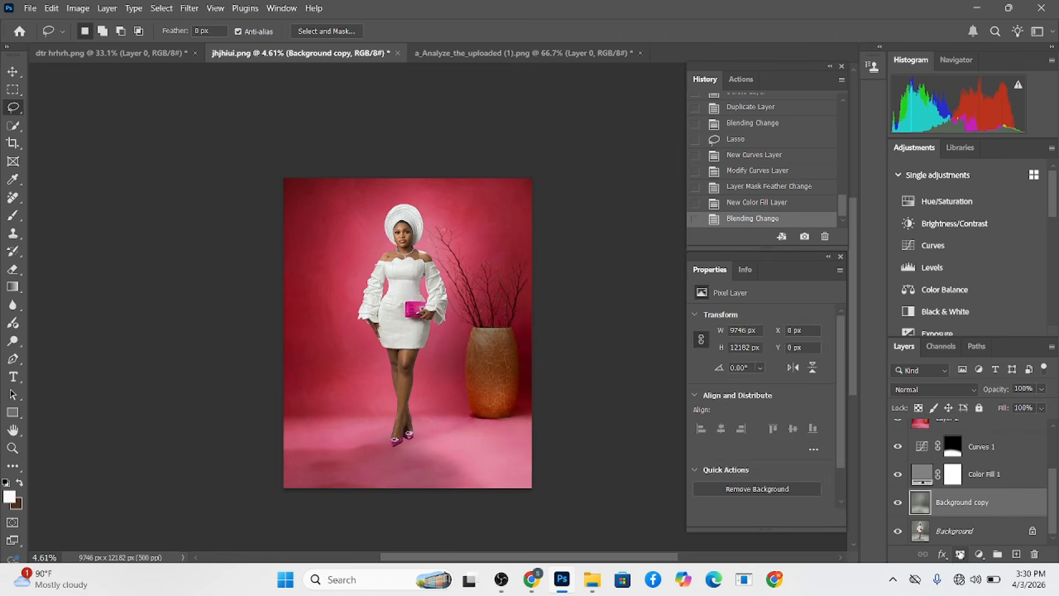
left_click(960, 554)
key("b")
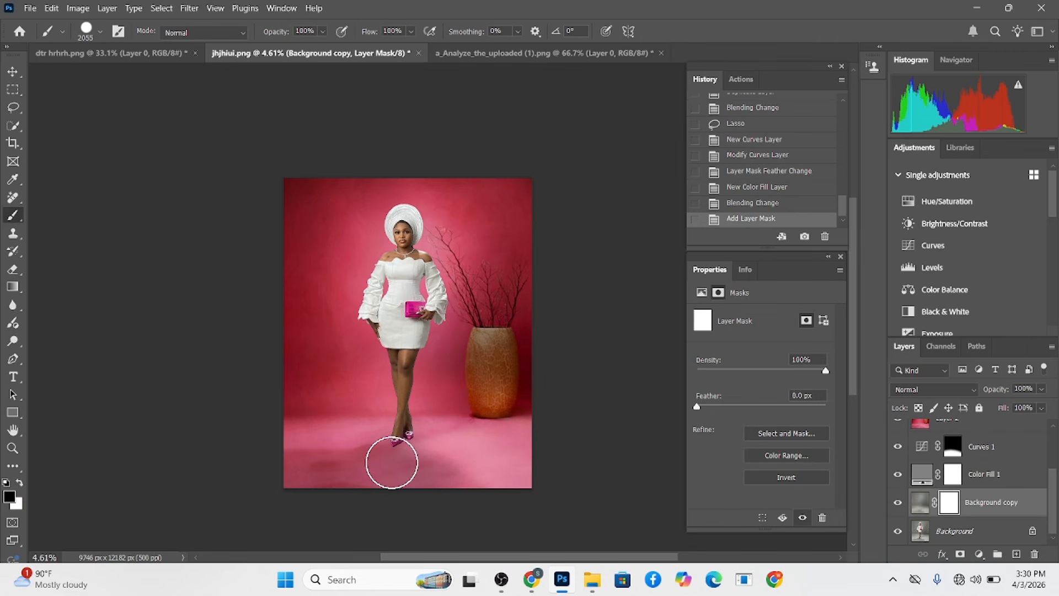
left_click(391, 462)
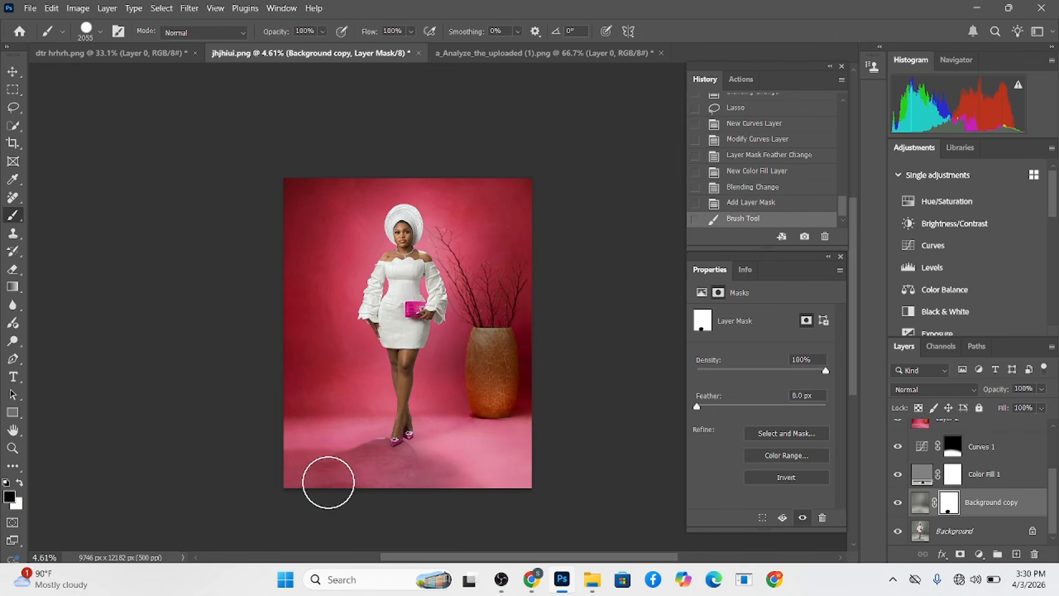
mouse_move(379, 468)
left_mouse_down()
mouse_move(401, 462)
mouse_move(413, 477)
mouse_move(413, 464)
mouse_move(441, 482)
mouse_move(429, 465)
mouse_move(467, 494)
left_mouse_up()
Refine the shadow on the Background copy mask with a softer brush, painting white over the outer floor and black around the feet
right_click(439, 463, "alt")
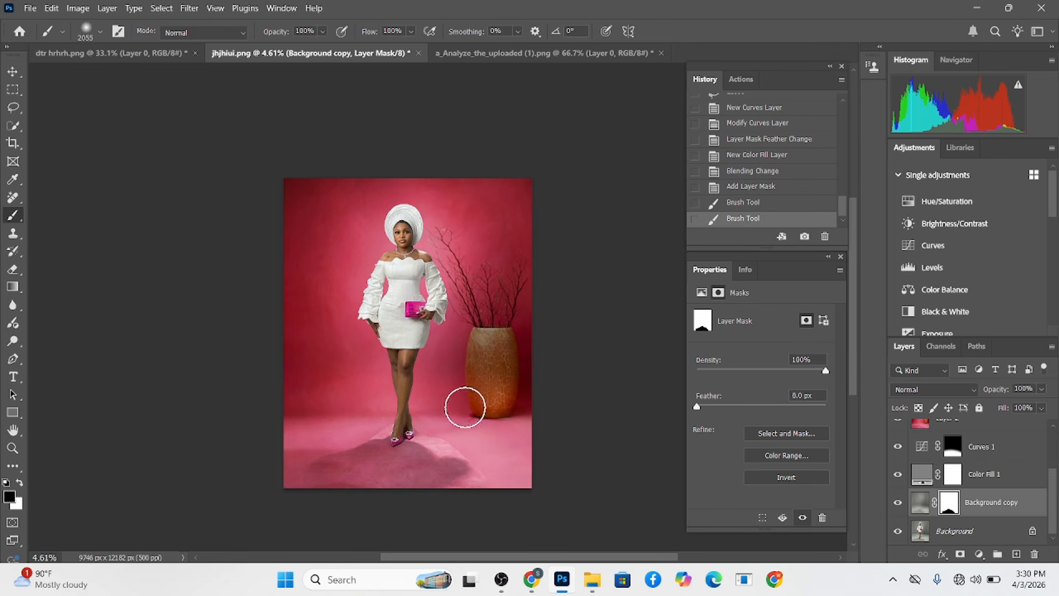
scroll(462, 446, "up", 1)
scroll(462, 446, "up", 1)
key("x")
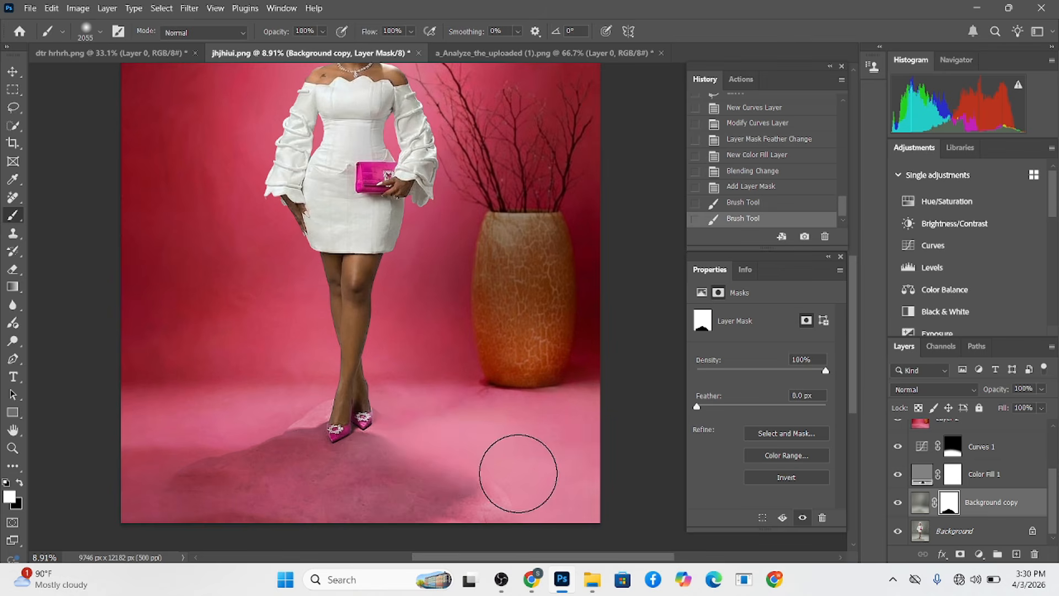
left_click_drag(544, 513, 531, 510)
key("x")
left_click_drag(380, 448, 337, 453)
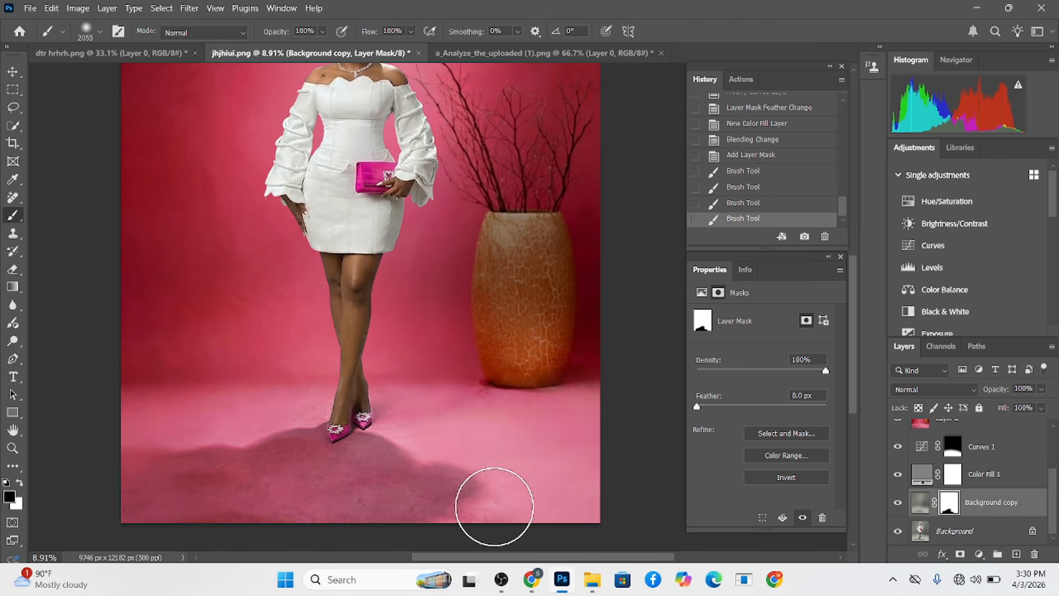
left_click_drag(464, 522, 544, 531)
Lower the brush flow to 29% and paint white on the Background copy mask over the outer floor to soften the shadow's edges
left_click(410, 31)
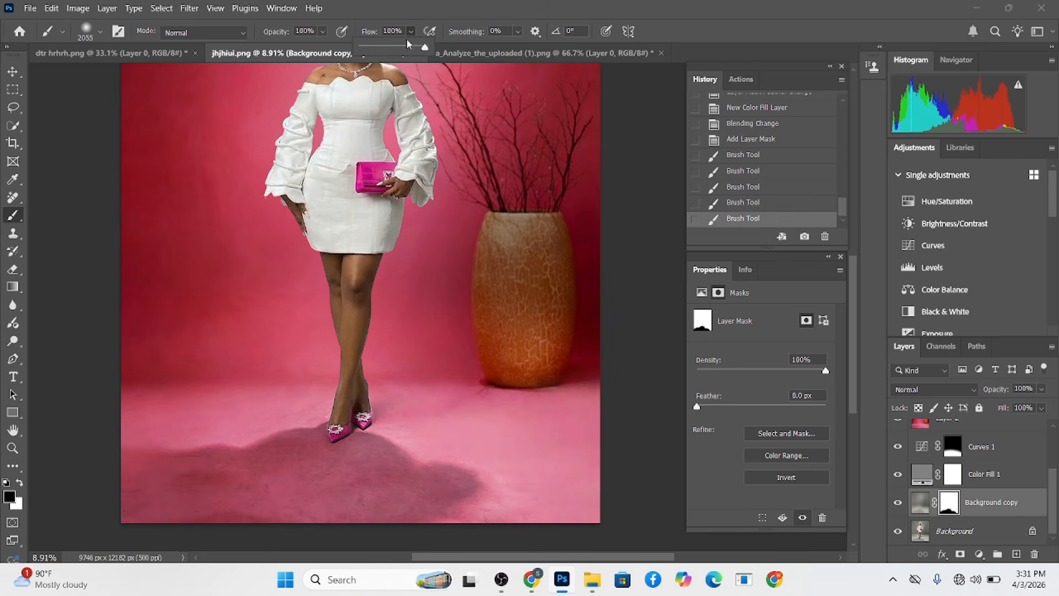
left_click_drag(381, 49, 381, 49)
key("x")
mouse_move(511, 512)
left_mouse_down()
mouse_move(493, 467)
mouse_move(511, 489)
left_mouse_up()
scroll(363, 430, "down", 3)
left_click_drag(378, 481, 409, 481)
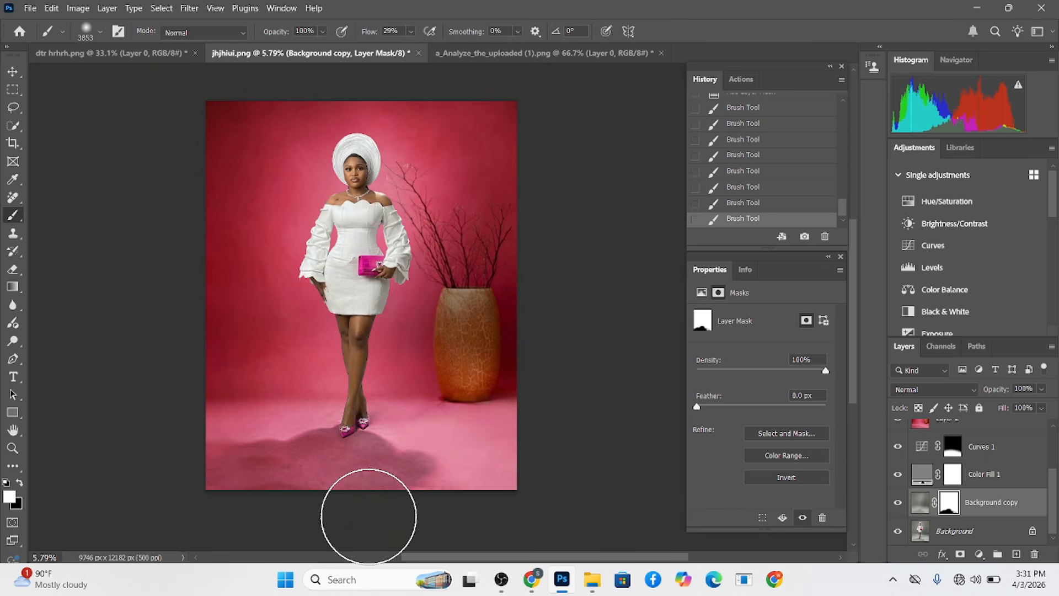
mouse_move(309, 506)
left_mouse_down()
mouse_move(331, 503)
mouse_move(199, 488)
mouse_move(251, 490)
mouse_move(263, 471)
mouse_move(236, 458)
mouse_move(240, 431)
mouse_move(276, 425)
left_mouse_up()
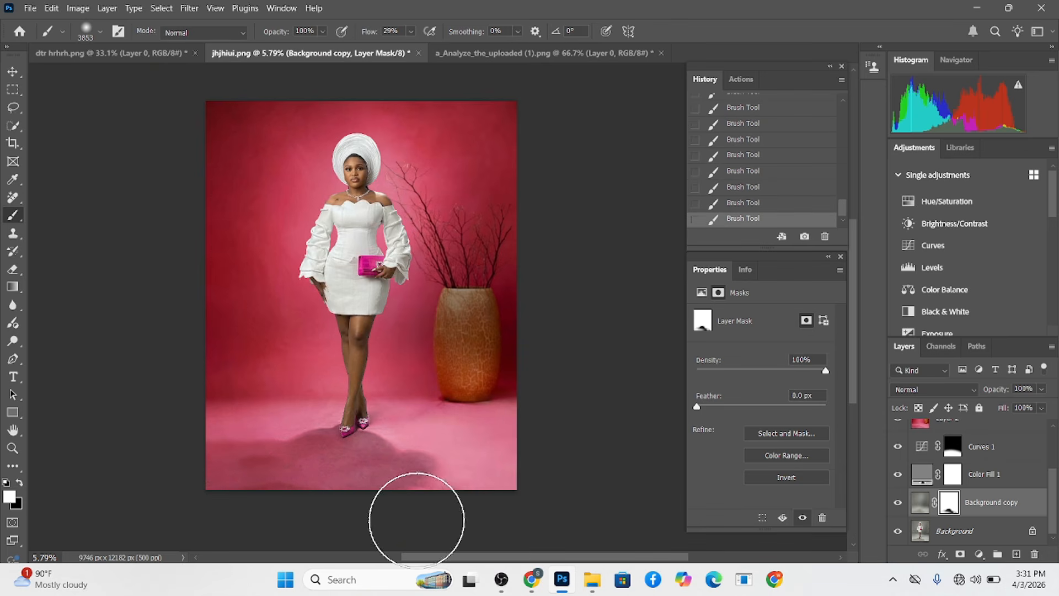
Compare the image with and without Curves 1, and reduce that layer's opacity to 65%
left_click(897, 450)
left_click(897, 449)
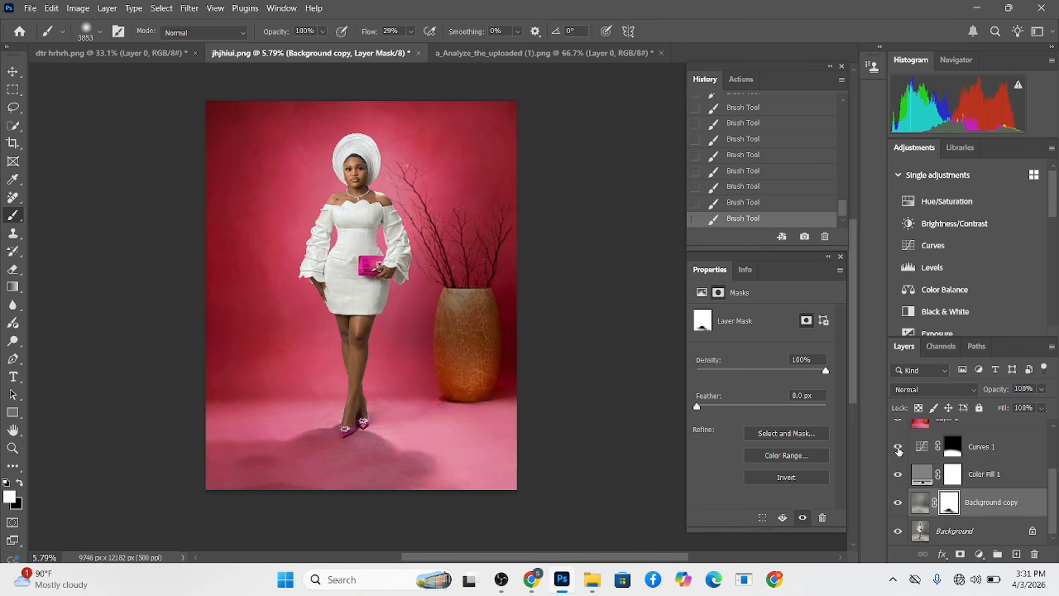
left_click(1042, 456)
left_click(1041, 389)
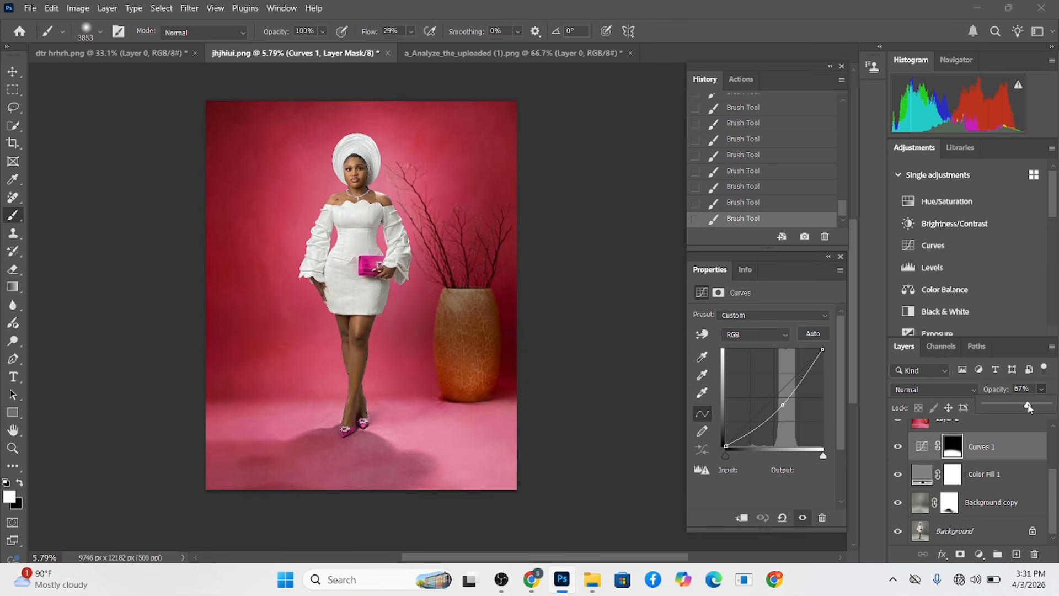
left_click_drag(1028, 407, 1027, 406)
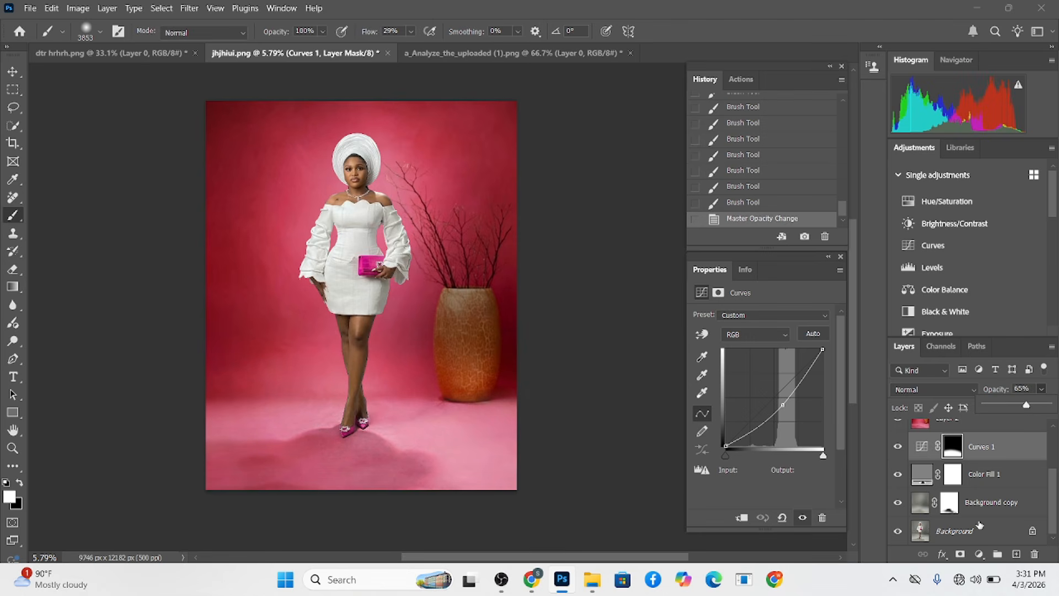
Paint black around the woman's shoes on the Background copy mask with a soft 828 px brush
left_click(950, 503)
scroll(273, 451, "up", 5)
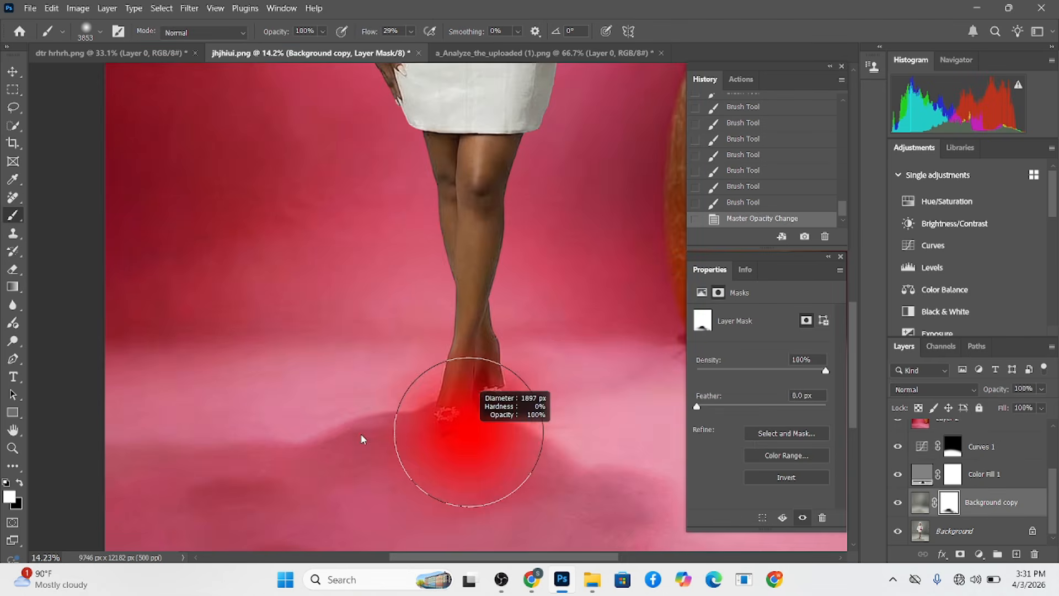
left_click_drag(468, 432, 393, 409)
key("x")
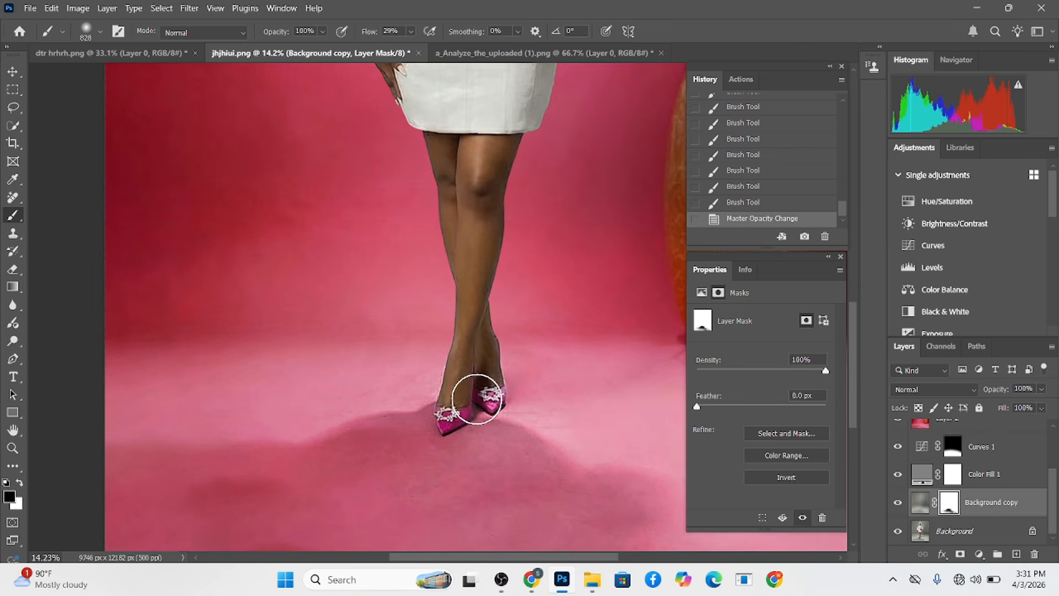
left_click(500, 390)
left_click(487, 378)
scroll(420, 437, "down", 3)
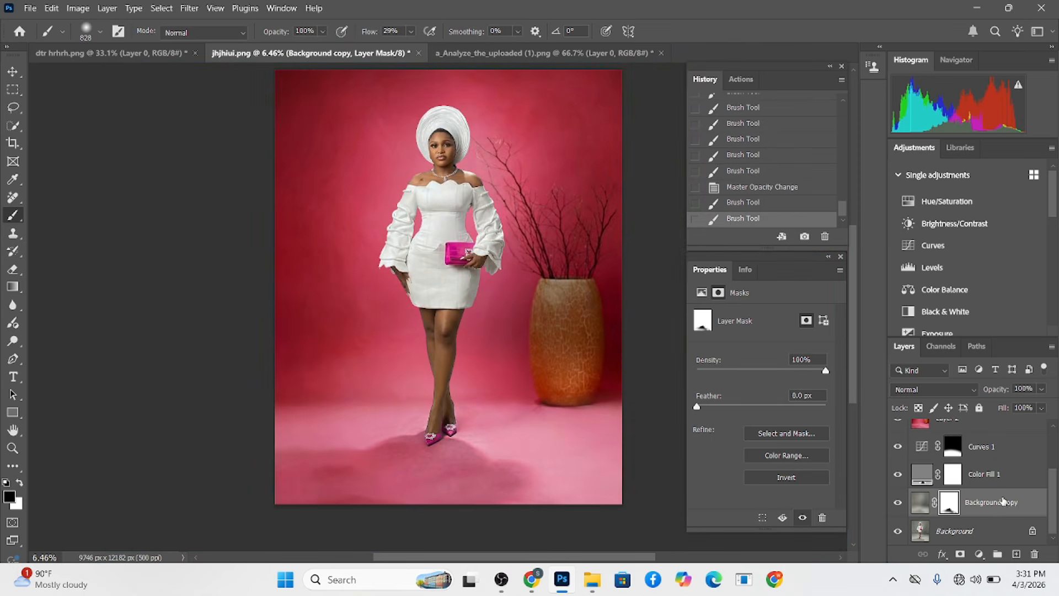
Touch up the floor shadow on the Background copy mask with a few soft strokes, comparing the image with and without that layer
left_click(898, 502)
left_click(897, 502)
left_click_drag(555, 421, 551, 426)
mouse_move(469, 418)
left_mouse_down()
mouse_move(513, 391)
mouse_move(444, 383)
left_mouse_up()
key("x")
left_click(898, 503)
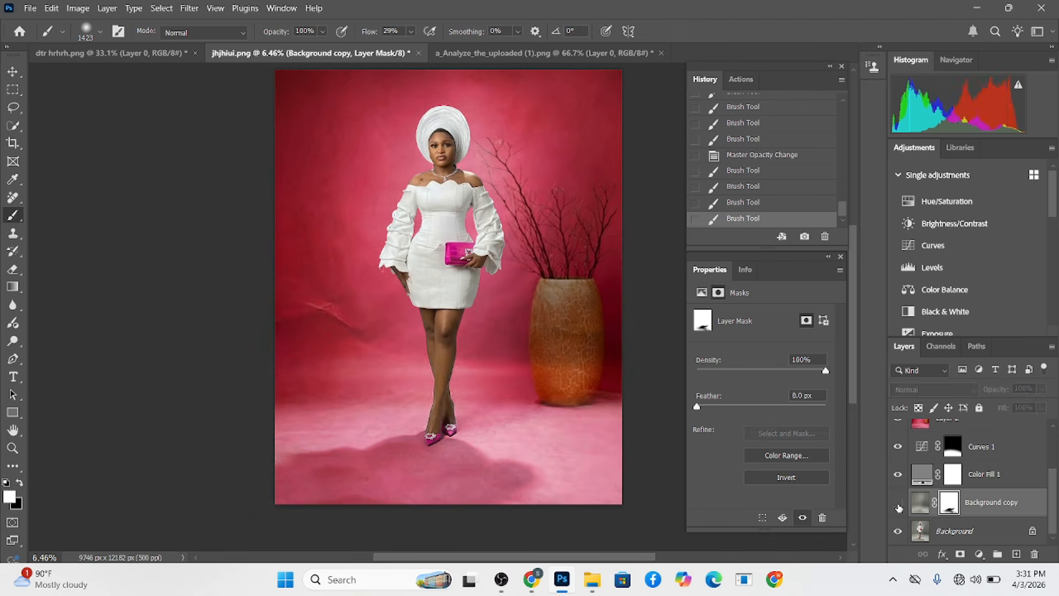
left_click(898, 503)
left_click(898, 503)
left_click(898, 503)
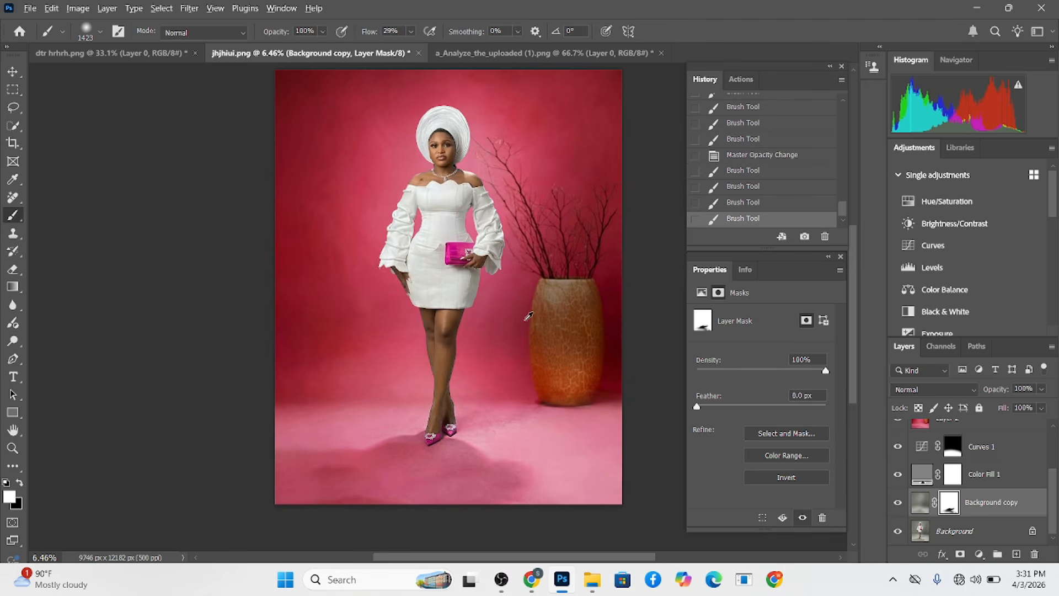
scroll(473, 415, "down", 3)
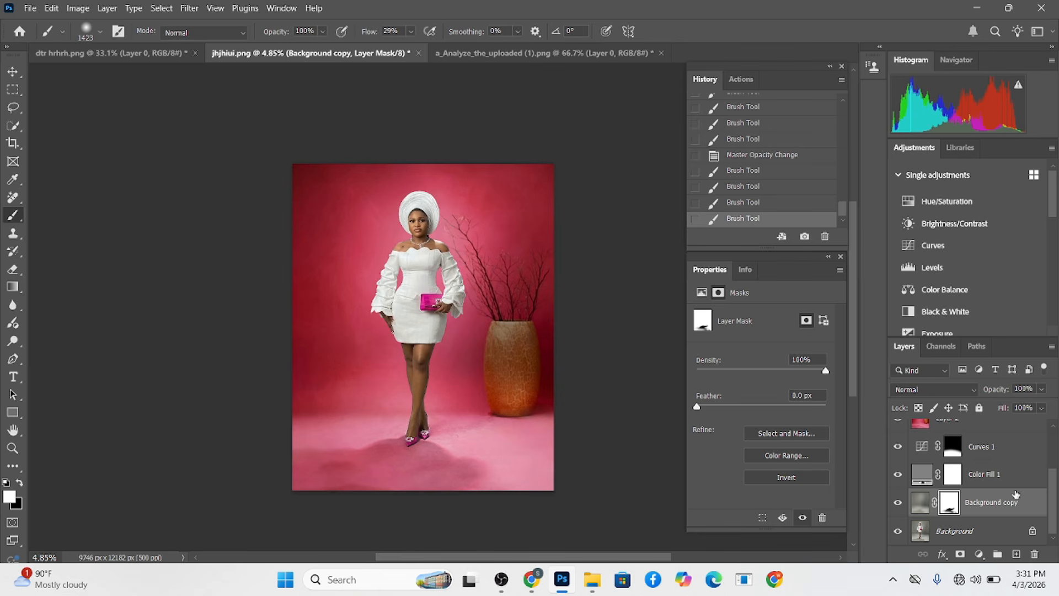
Turn on Layer 2 copy over the Overlay backdrop, comparing the image with and without it
scroll(979, 473, "up", 3)
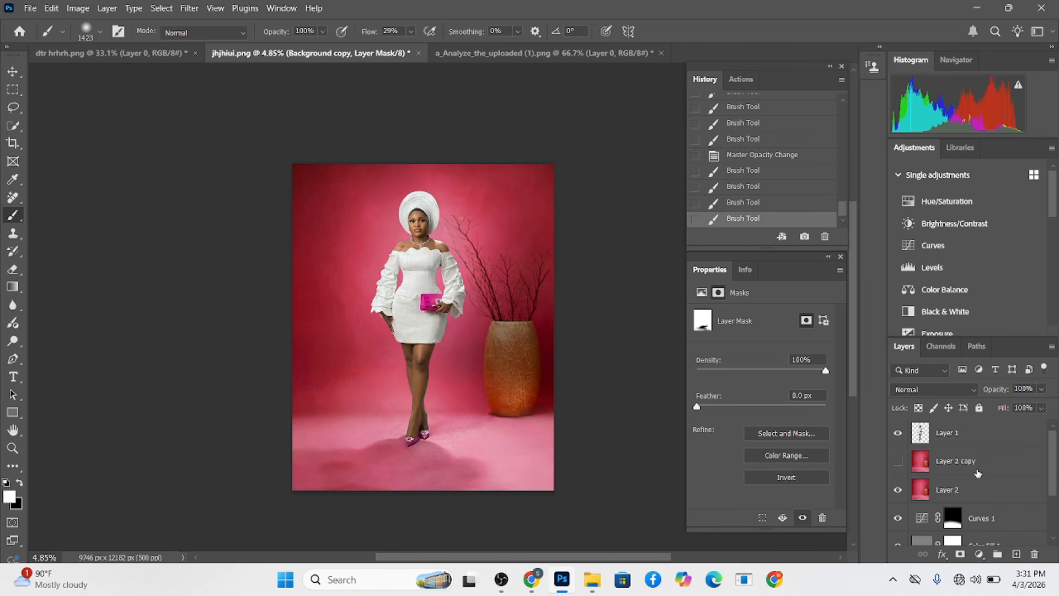
left_click(898, 462)
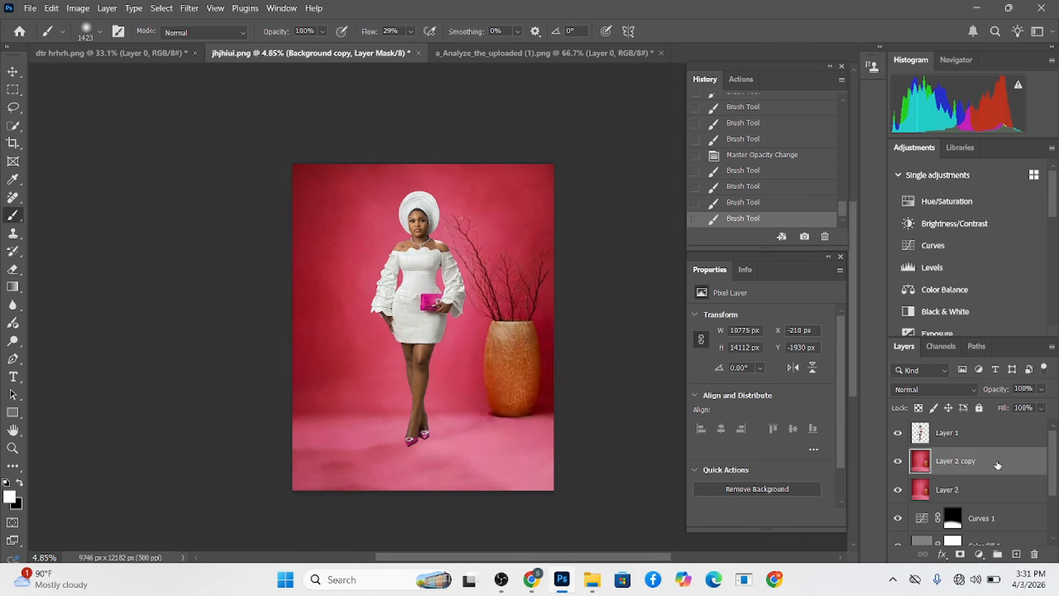
left_click(977, 469)
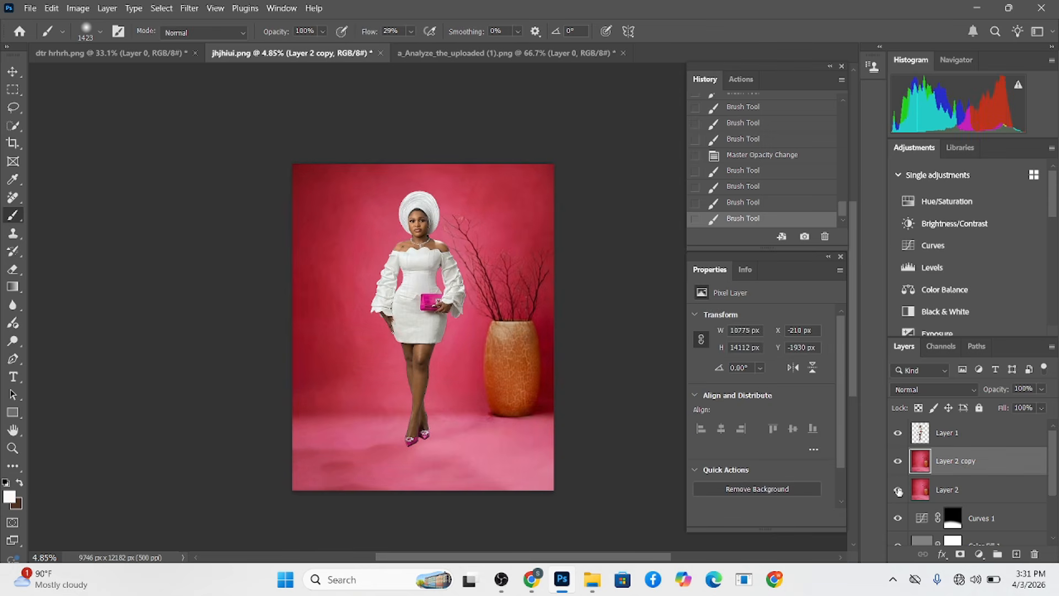
left_click(969, 490)
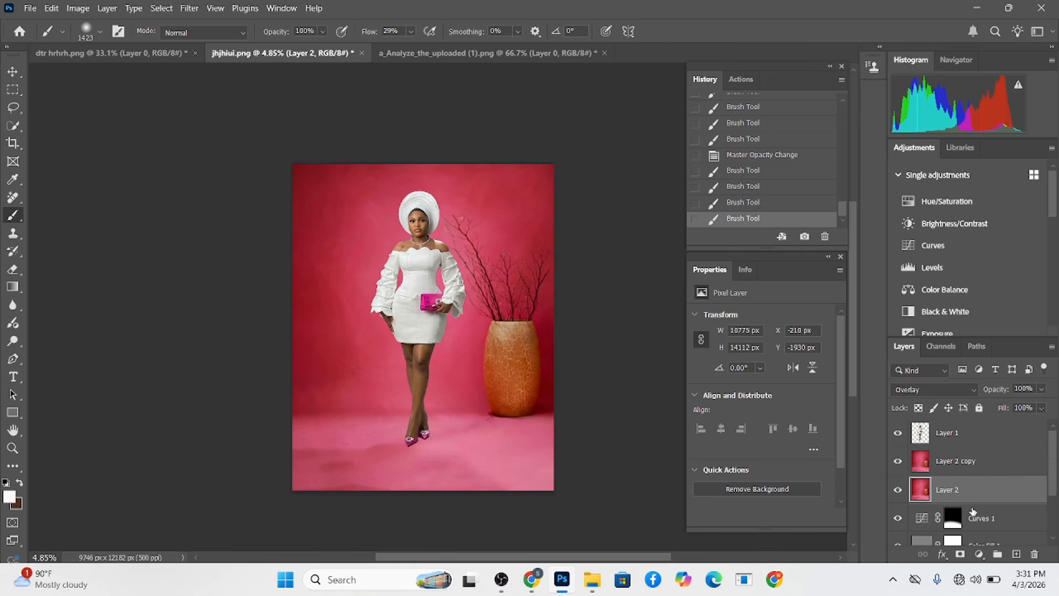
scroll(937, 497, "down", 2)
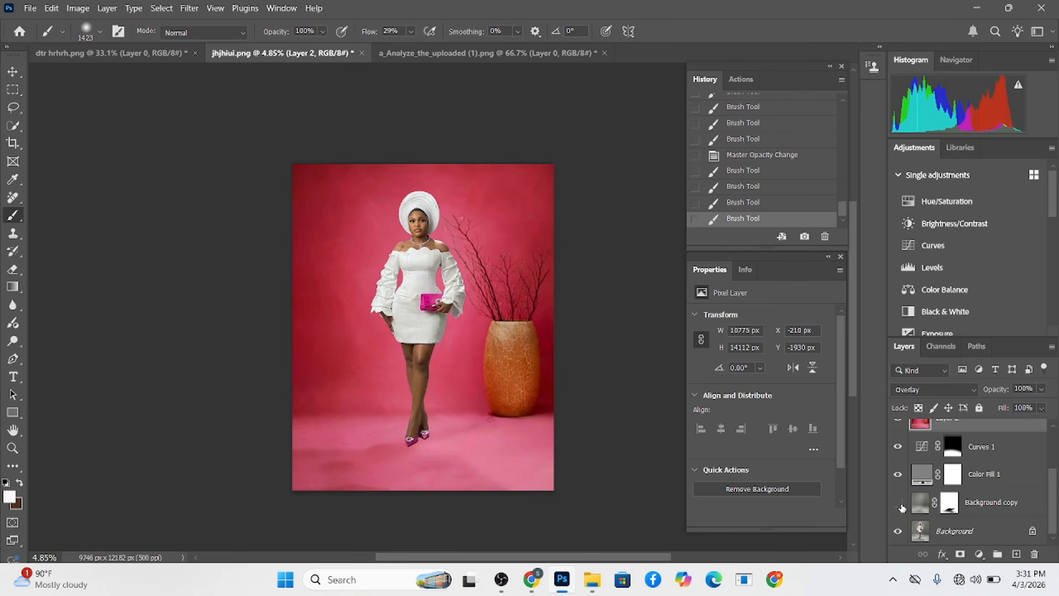
scroll(903, 505, "up", 2)
left_click(898, 461)
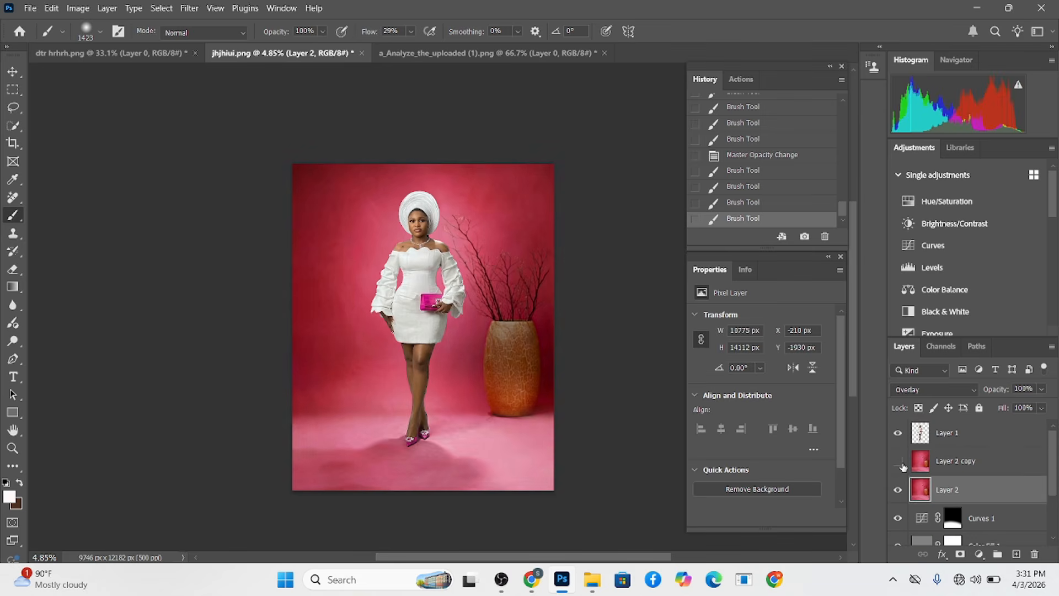
scroll(899, 497, "down", 2)
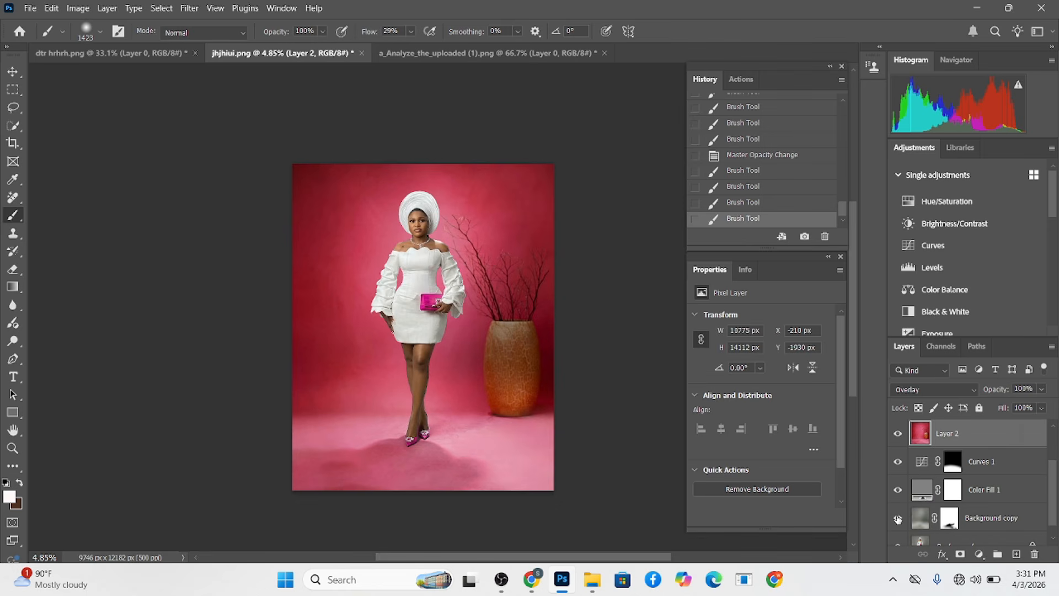
scroll(913, 465, "up", 2)
left_click(898, 461)
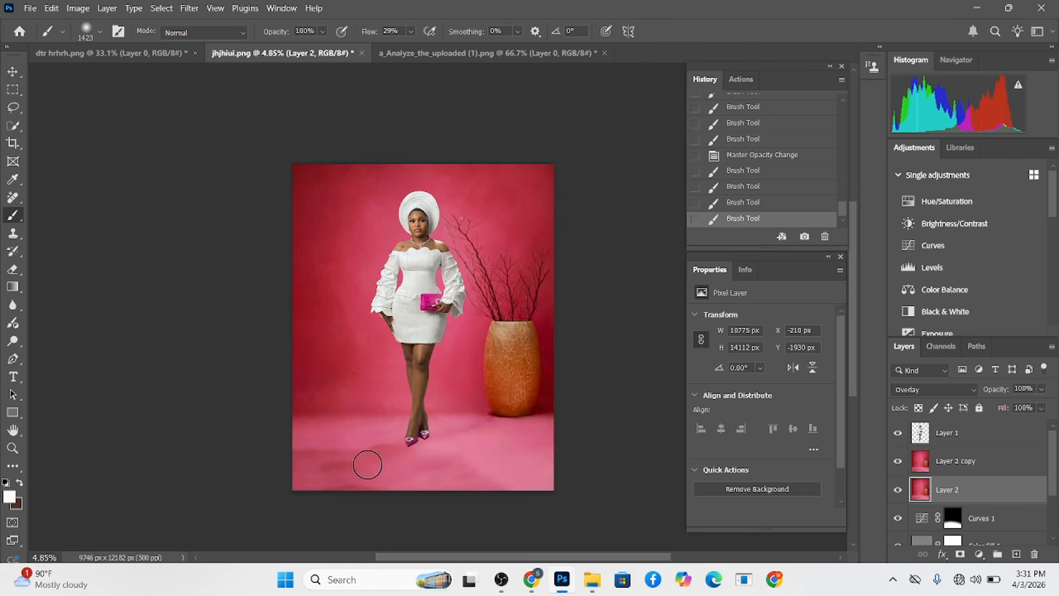
Add a layer mask to Layer 2 copy and paint black below the woman's feet with a soft 2181 px brush
left_click(976, 465)
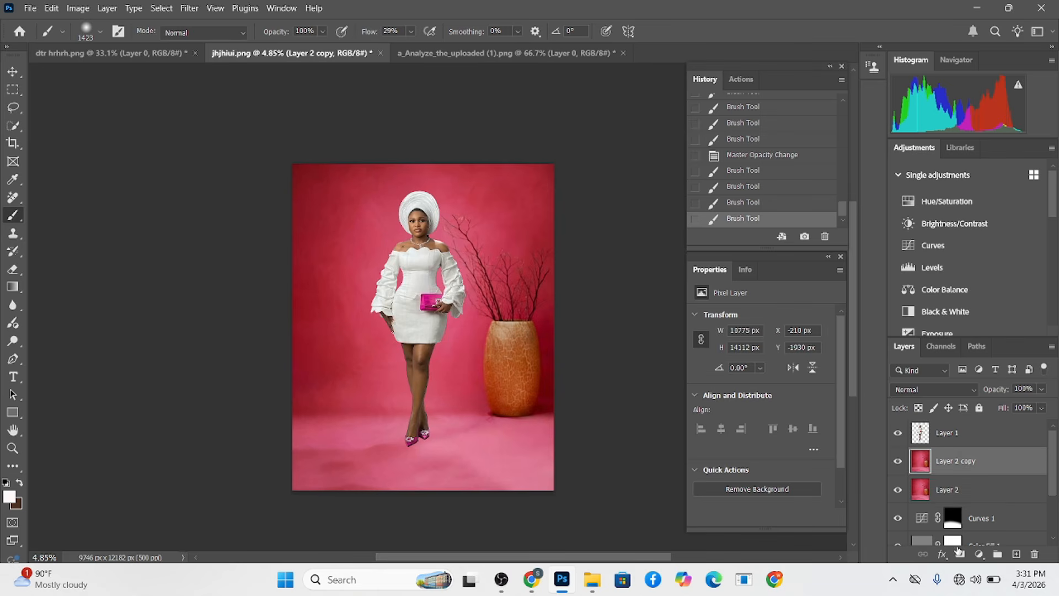
left_click(959, 553)
key("bracketright")
key("bracketright")
key("bracketright")
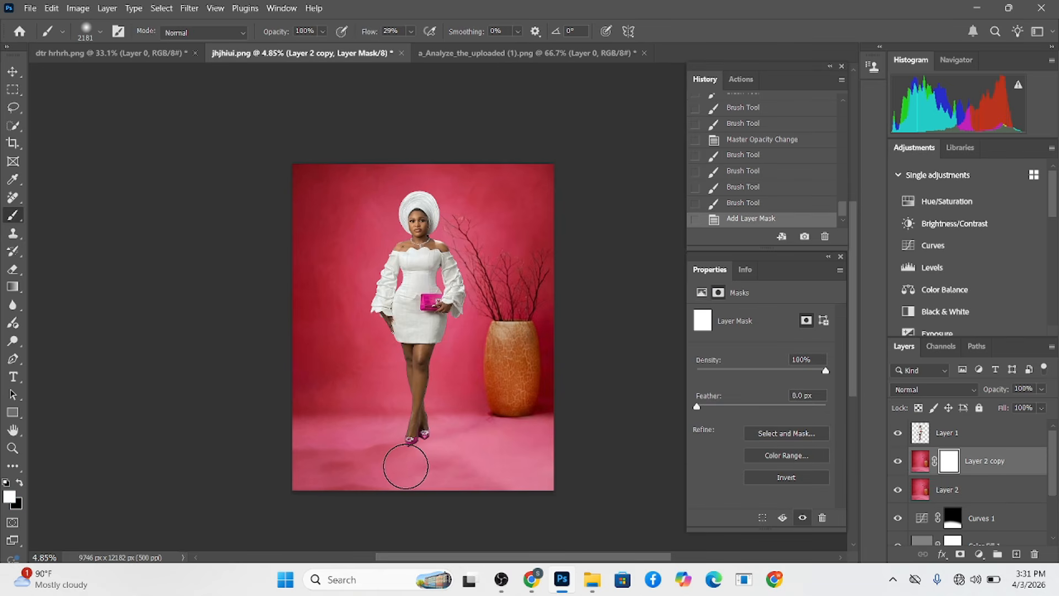
key("x")
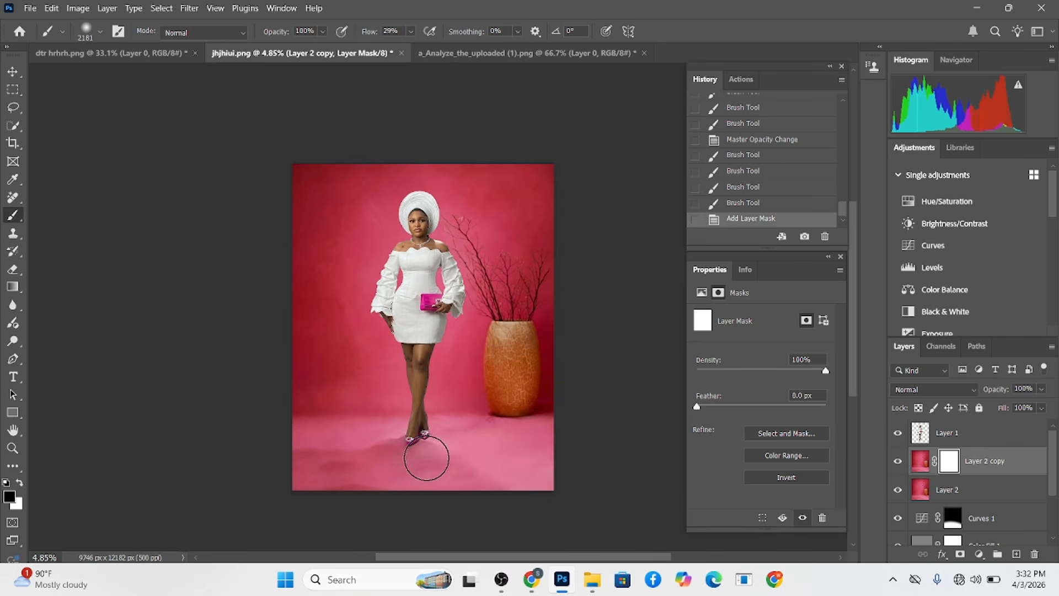
mouse_move(450, 480)
left_mouse_down()
mouse_move(406, 456)
mouse_move(343, 480)
mouse_move(411, 464)
mouse_move(472, 502)
left_mouse_up()
mouse_move(413, 464)
left_mouse_down()
mouse_move(320, 486)
mouse_move(344, 491)
mouse_move(326, 489)
mouse_move(378, 461)
left_mouse_up()
Refine the revealed shadow around the shoes and lower floor on the Layer 2 copy mask
scroll(397, 468, "up", 2)
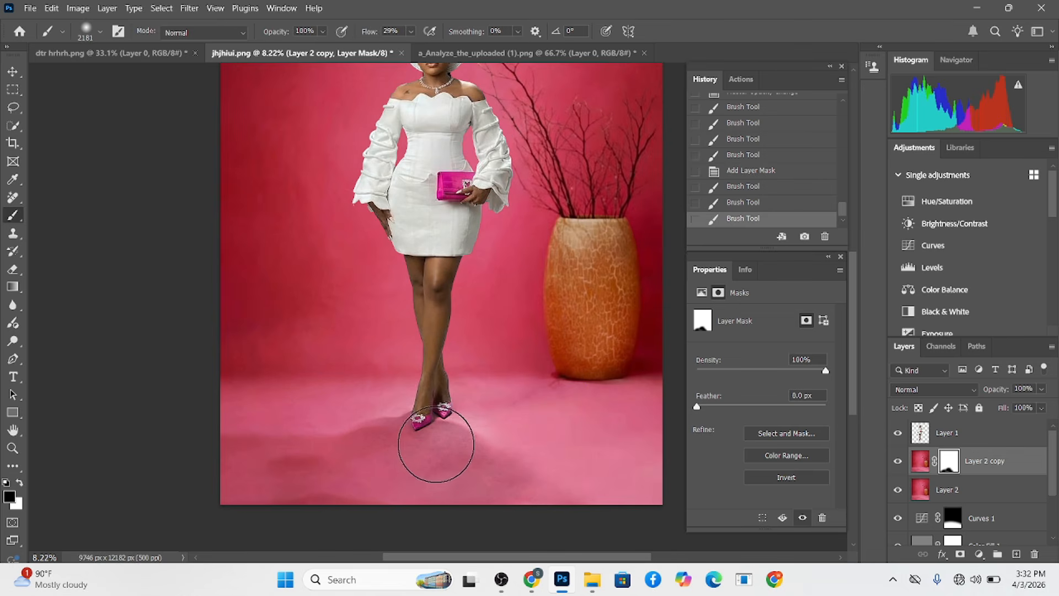
mouse_move(438, 445)
left_mouse_down()
mouse_move(541, 504)
mouse_move(456, 456)
mouse_move(459, 510)
mouse_move(479, 496)
mouse_move(406, 517)
mouse_move(252, 502)
mouse_move(329, 541)
left_mouse_up()
key("x")
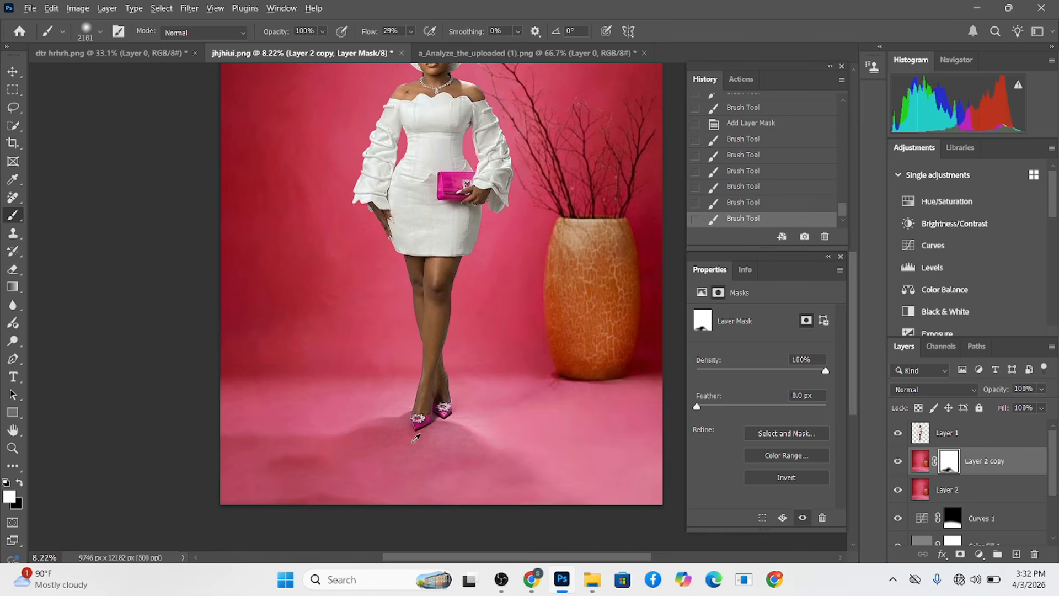
scroll(415, 437, "down", 3)
scroll(437, 418, "up", 1)
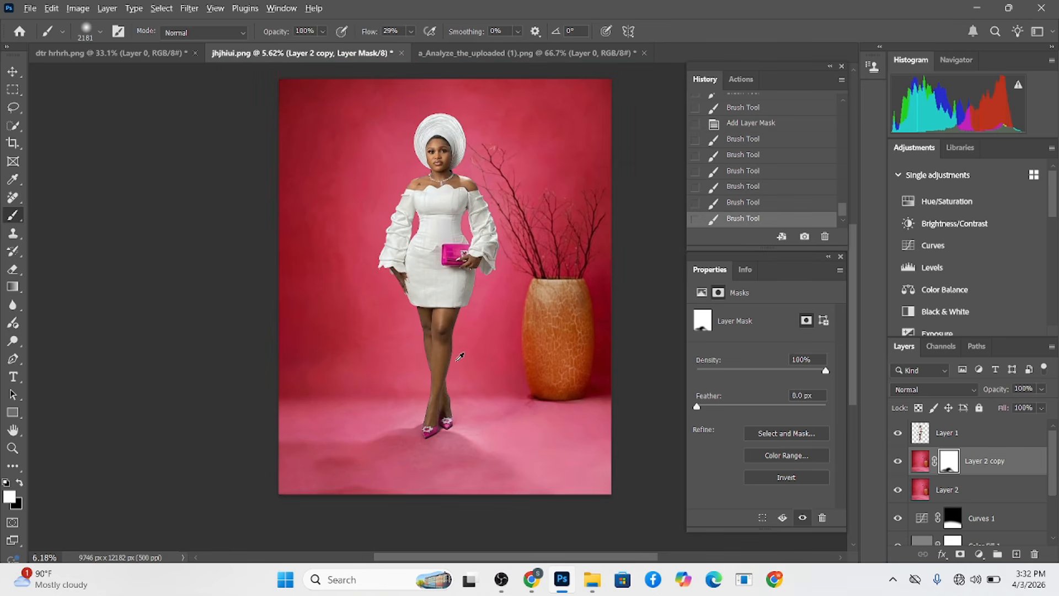
Apply the layer mask of Layer 2 copy and smooth its backdrop with the Mixer Brush at 14% flow
right_click(949, 465)
left_click(941, 376)
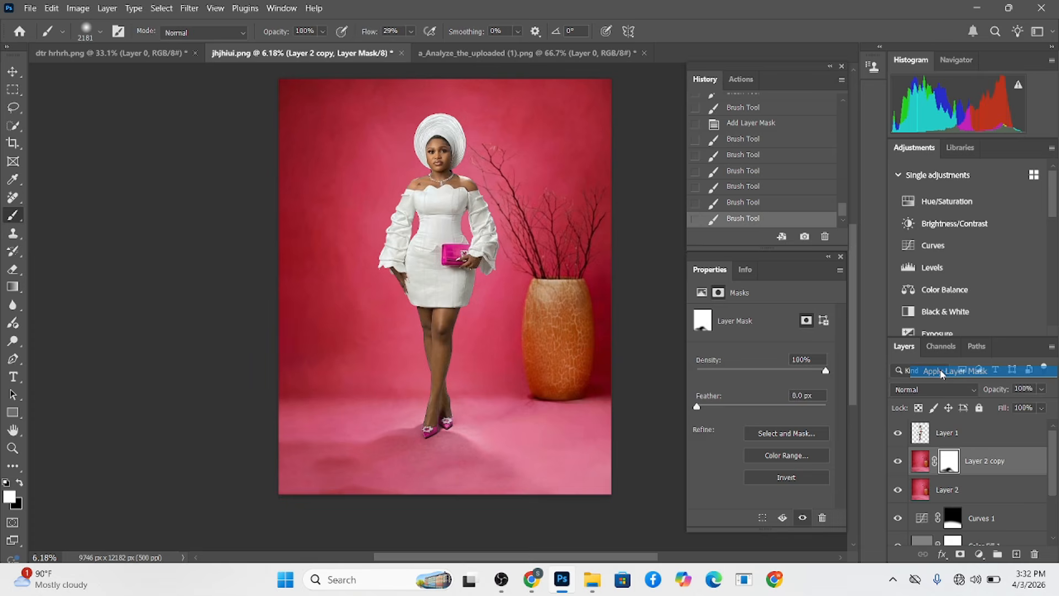
right_click(12, 218)
left_click(66, 257)
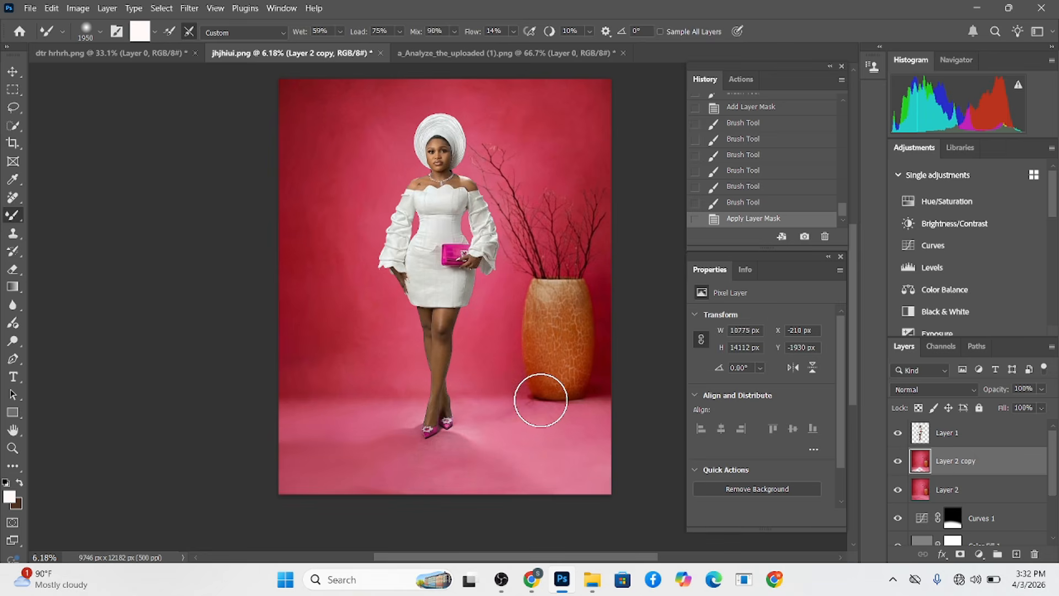
right_click(547, 500)
left_click(643, 261)
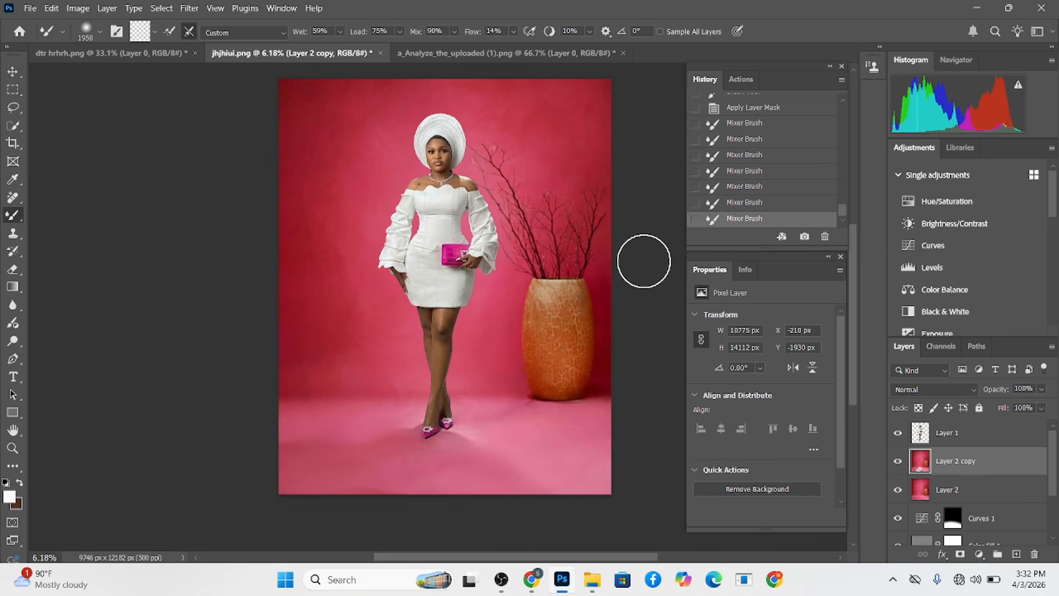
Blend the floor near the vase with the Mixer Brush, reduce the brush to 1400 px, and compare with Layer 2 copy hidden
left_click(515, 430)
key("bracketleft")
key("bracketleft")
key("bracketleft")
key("bracketleft")
key("bracketleft")
key("bracketleft")
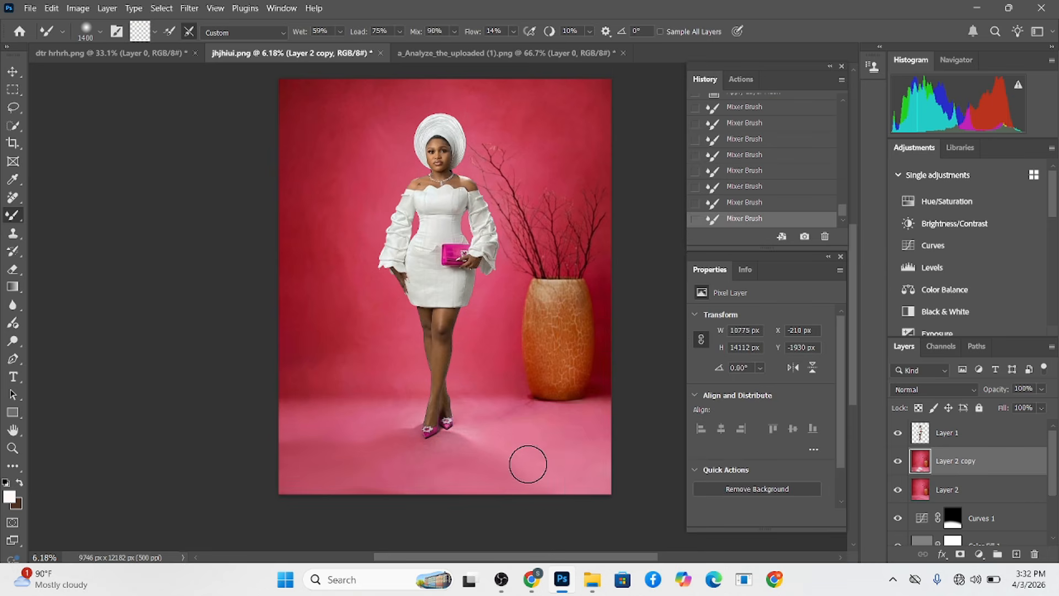
left_click(897, 462)
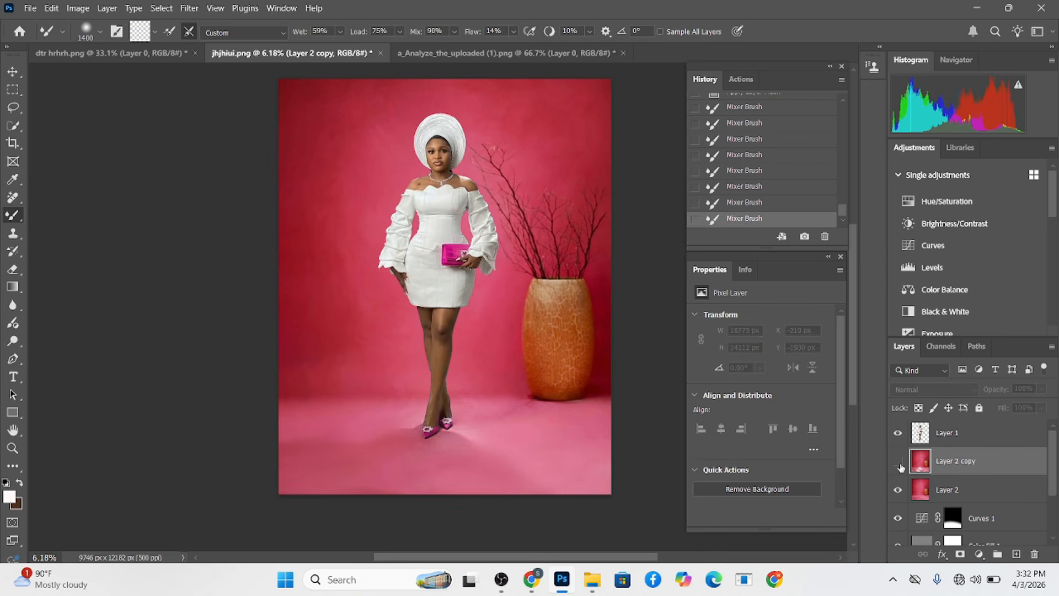
left_click(898, 462)
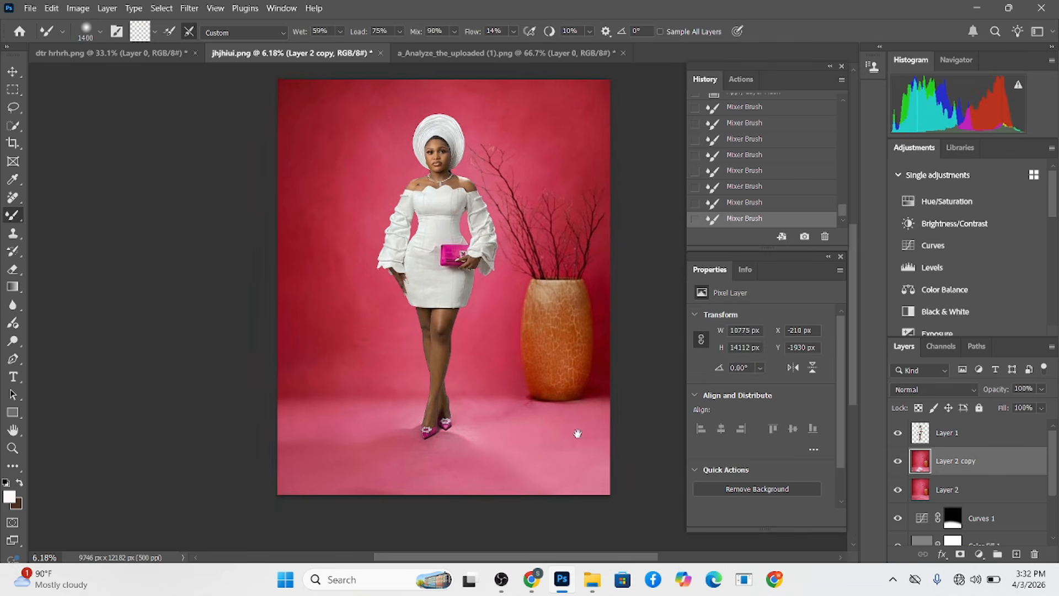
left_click_drag(574, 433, 547, 449)
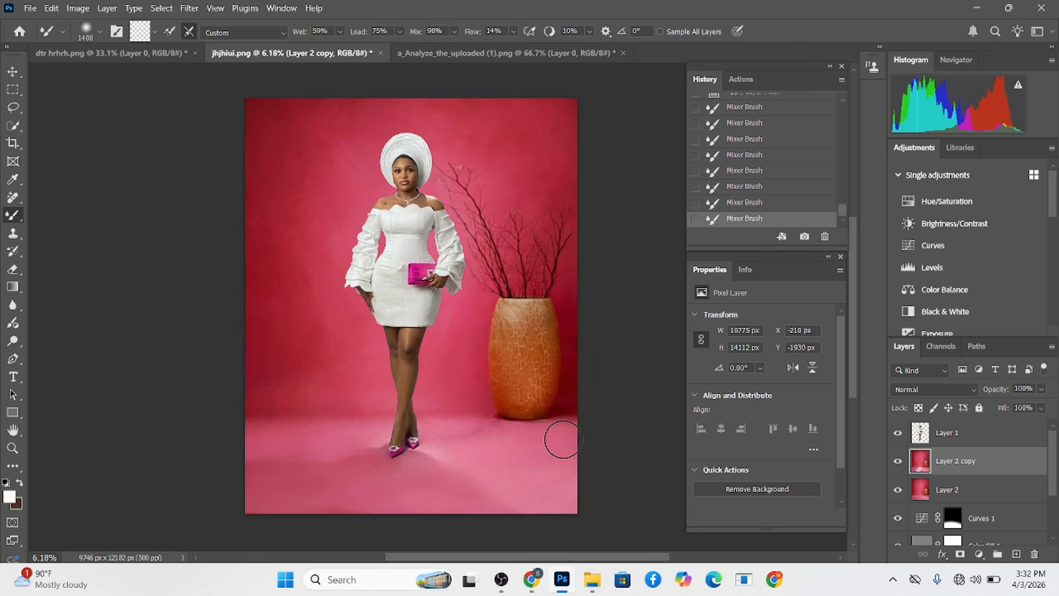
Select the woman's white dress and both puffed sleeves on Layer 1 with the Quick Selection tool
left_click(929, 428)
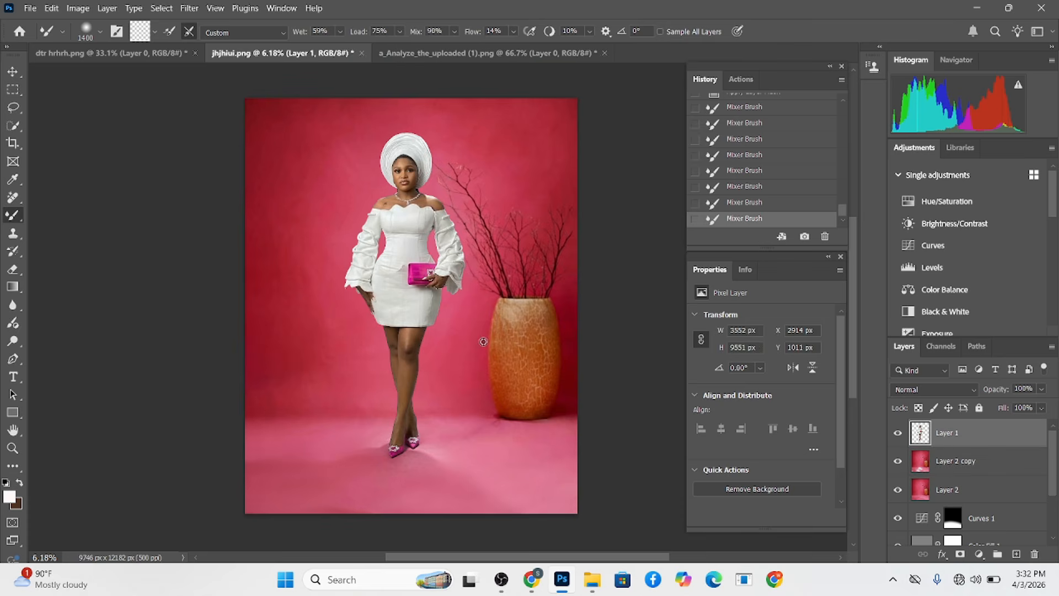
scroll(484, 342, "up", 3)
left_click(13, 126)
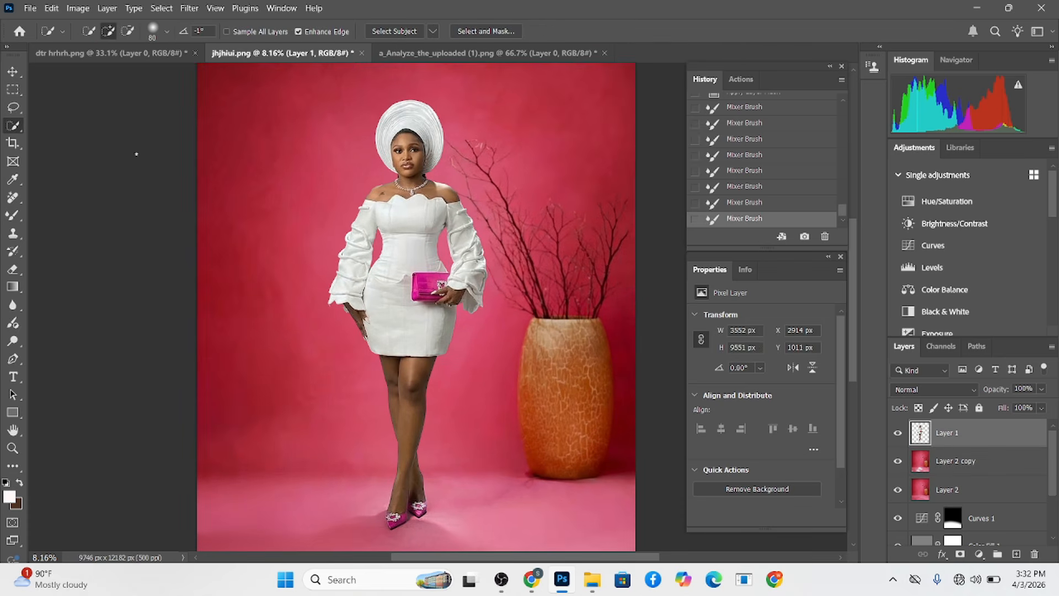
left_click_drag(405, 256, 406, 225)
mouse_move(353, 262)
left_mouse_down()
mouse_move(346, 270)
mouse_move(435, 340)
mouse_move(450, 325)
mouse_move(441, 309)
left_mouse_up()
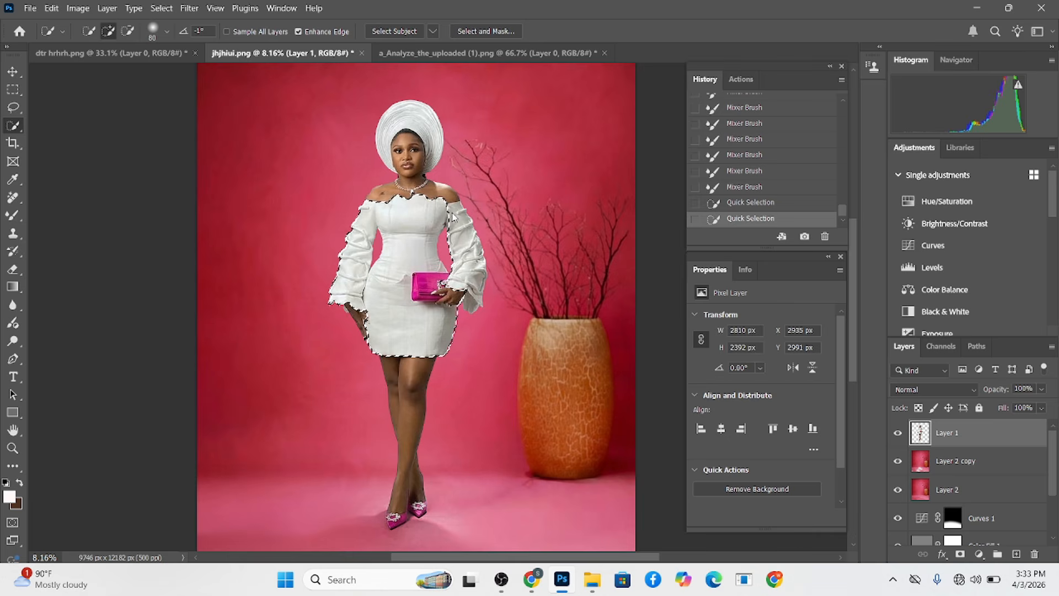
left_click_drag(452, 217, 468, 273)
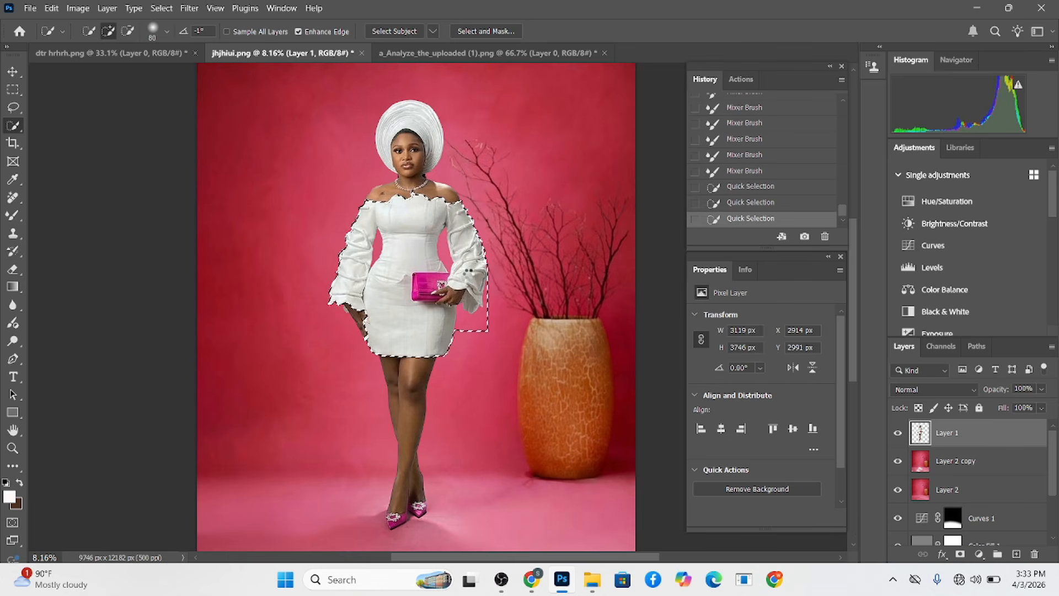
left_click(452, 266)
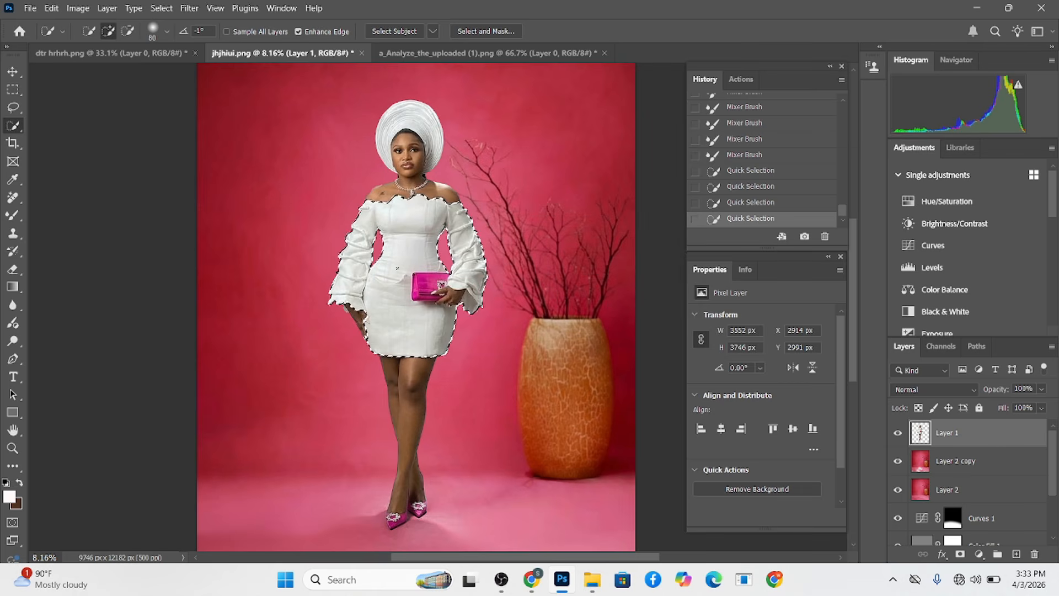
Subtract the pink clutch and hand from the dress selection and add the white headpiece without the face
key("alt")
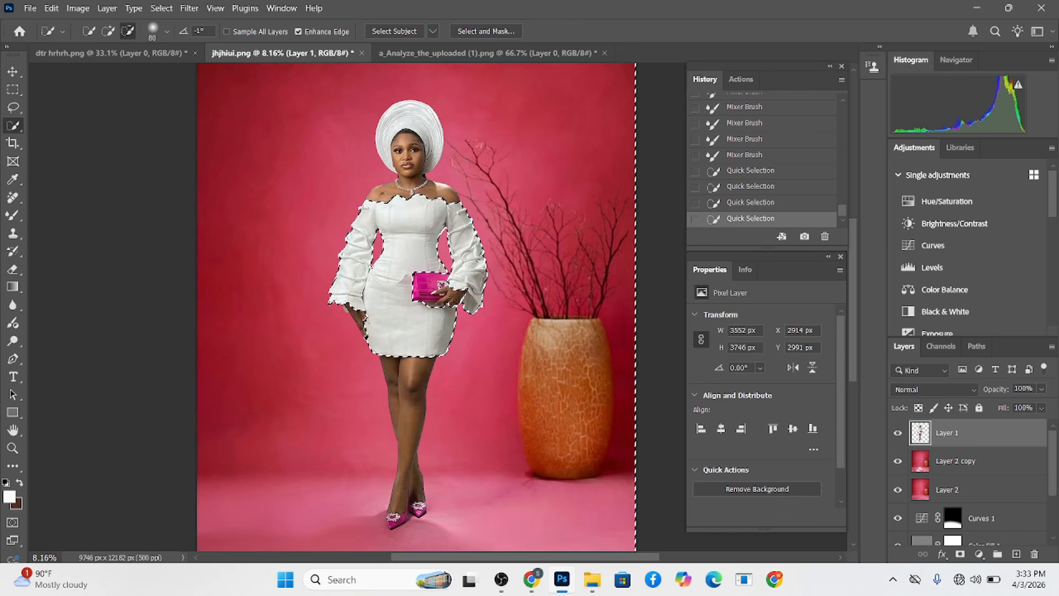
left_click(413, 119)
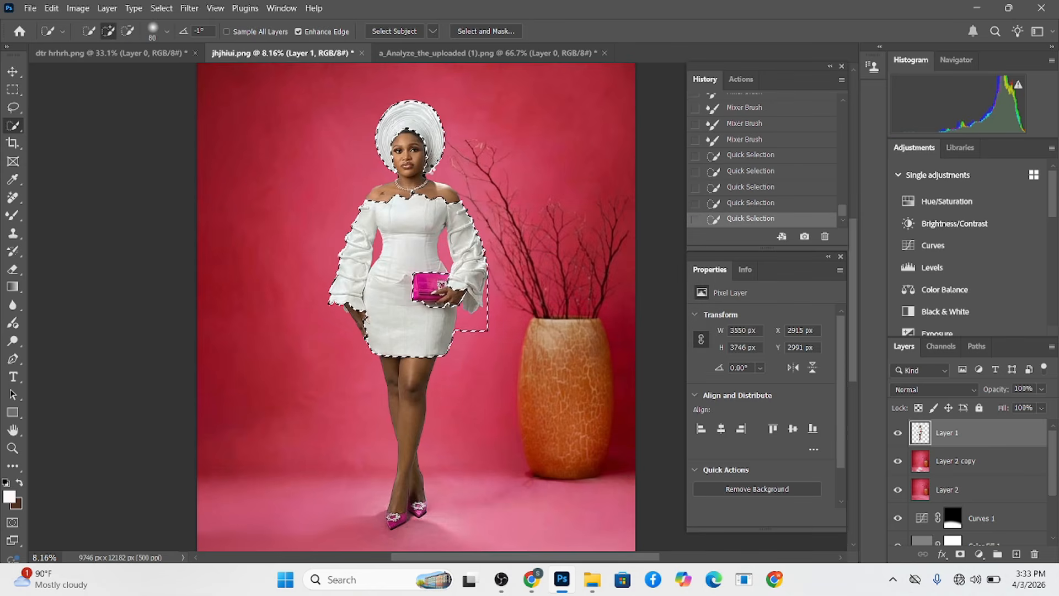
left_click(428, 169)
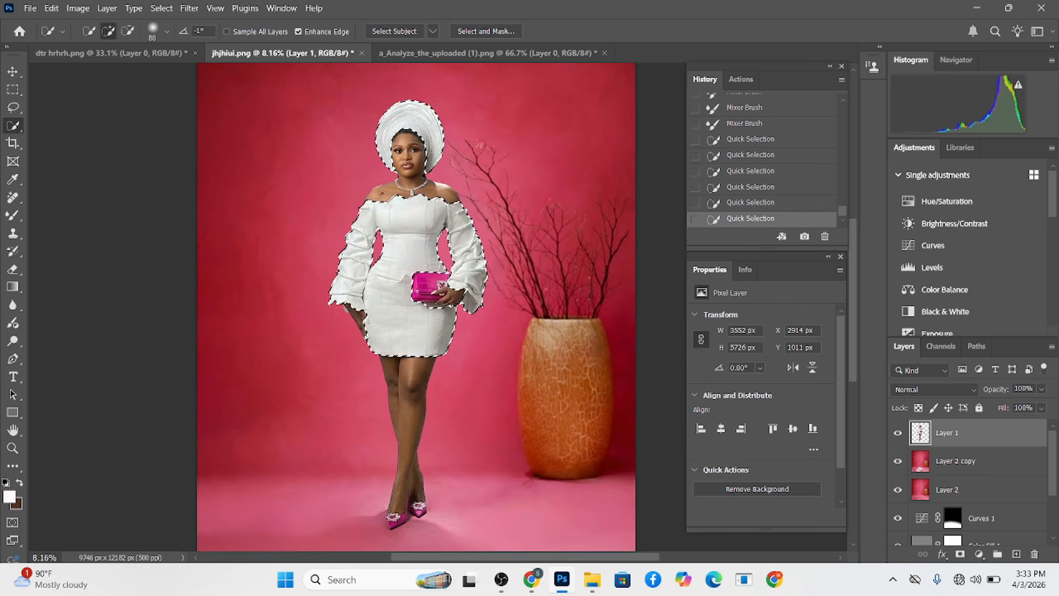
Add a Hue/Saturation adjustment for the selected outfit with saturation -55 and lightness +19, clipped to Layer 1, and compare it hidden
left_click(979, 554)
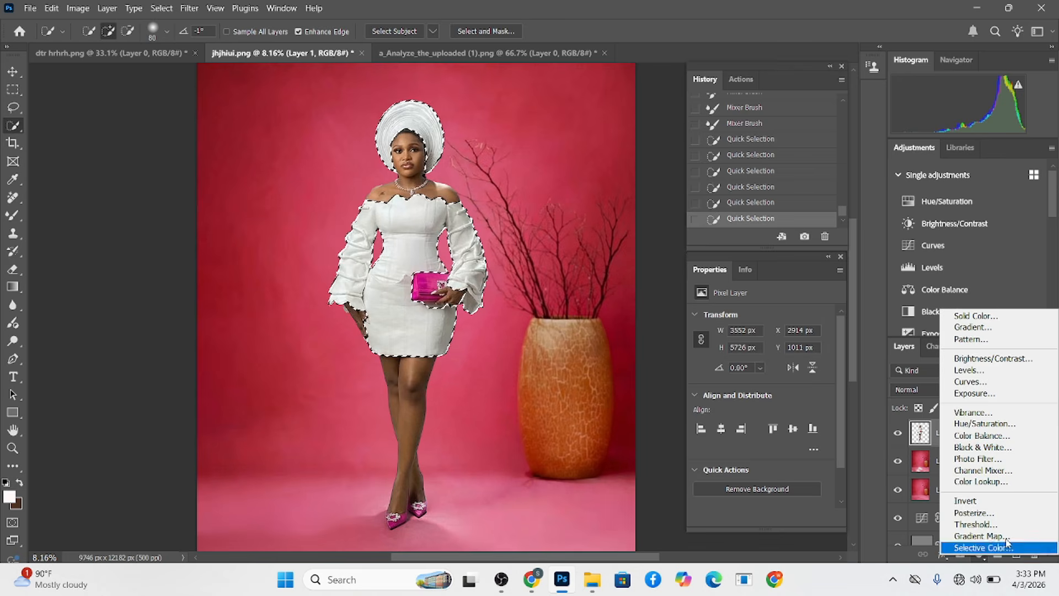
left_click(984, 423)
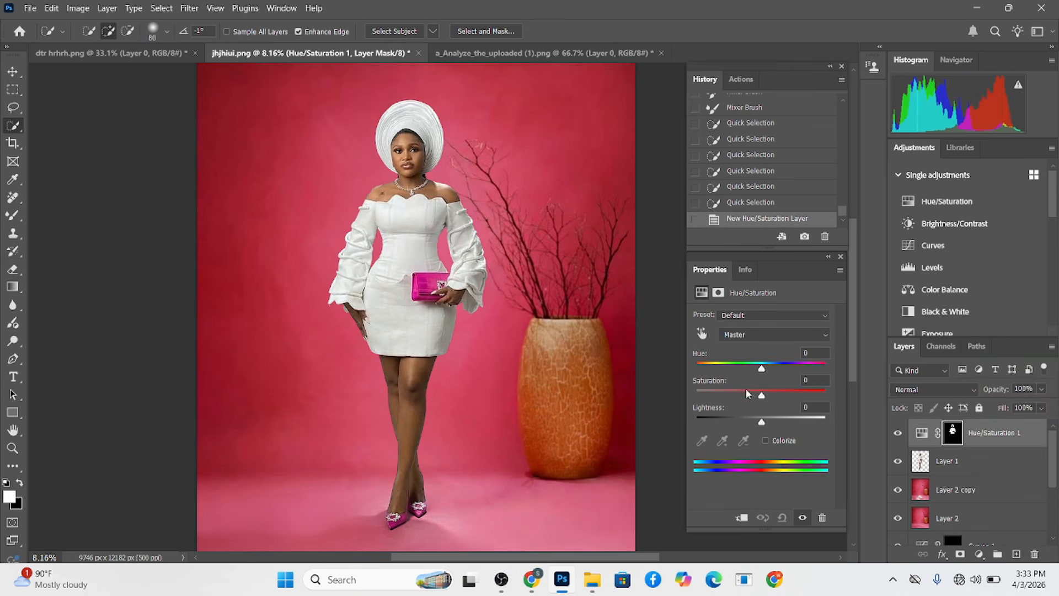
left_click_drag(747, 393, 727, 397)
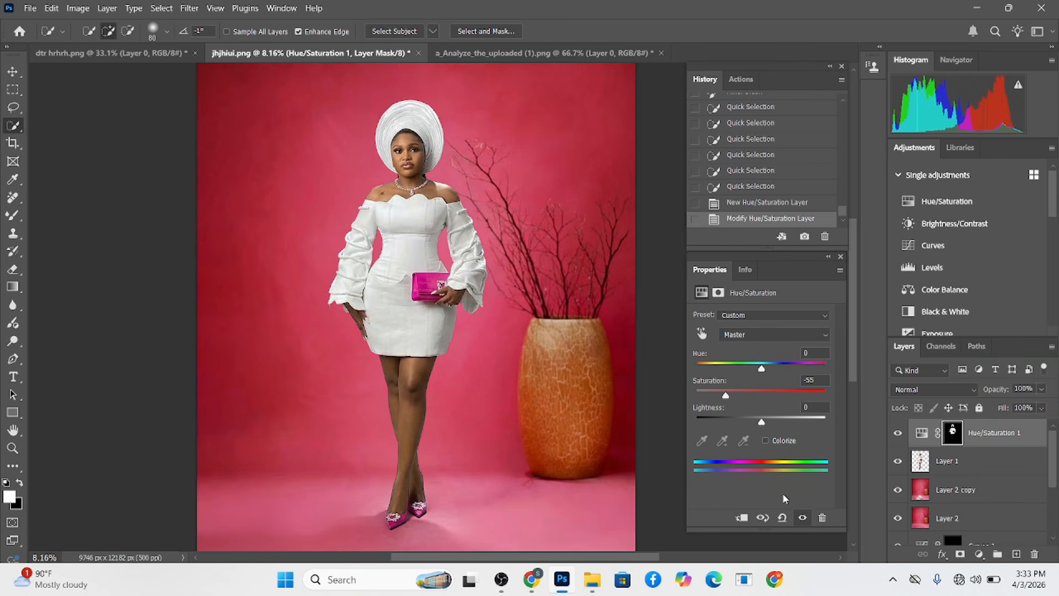
key("ctrl+alt+g")
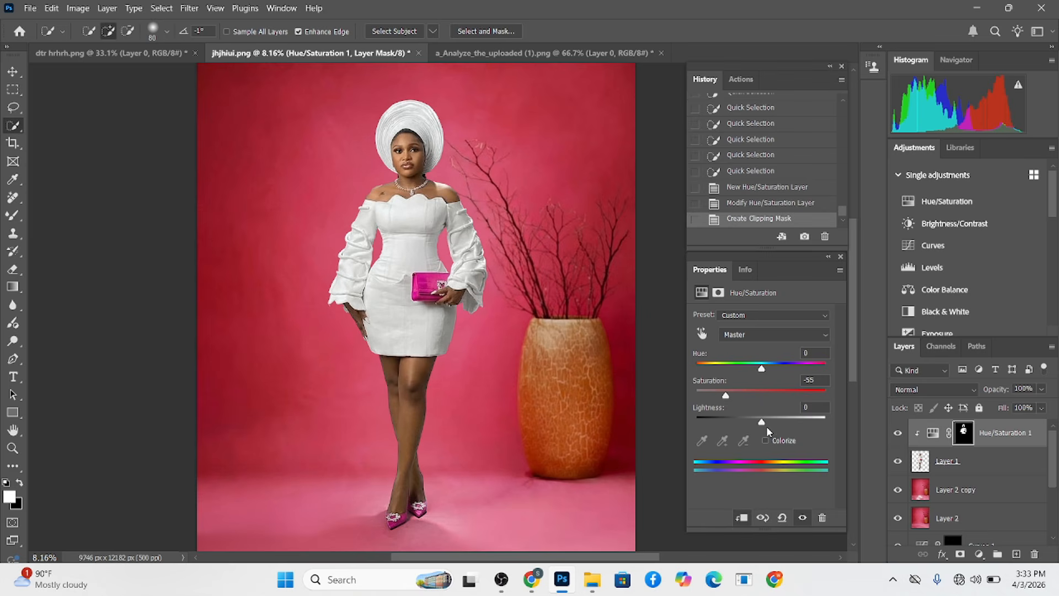
left_click_drag(762, 423, 775, 429)
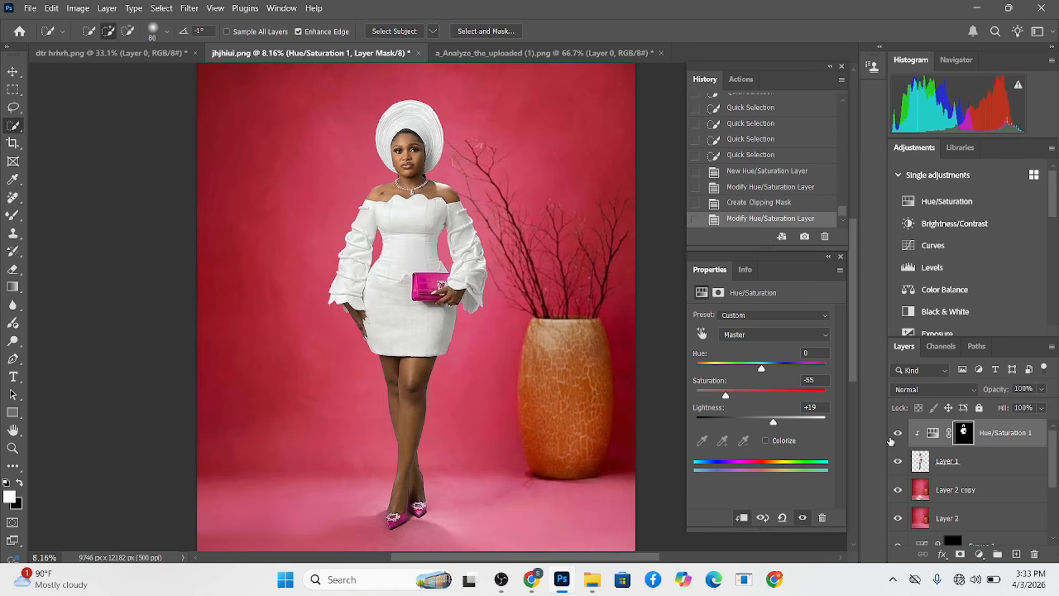
left_click(897, 434)
left_click(897, 435)
scroll(462, 364, "down", 1)
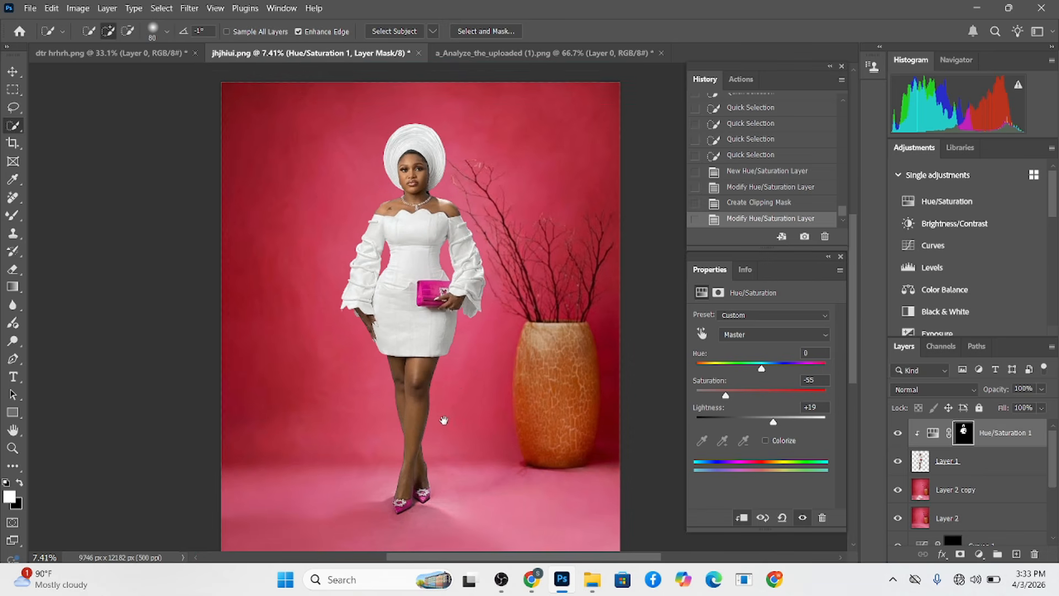
scroll(451, 377, "down", 1)
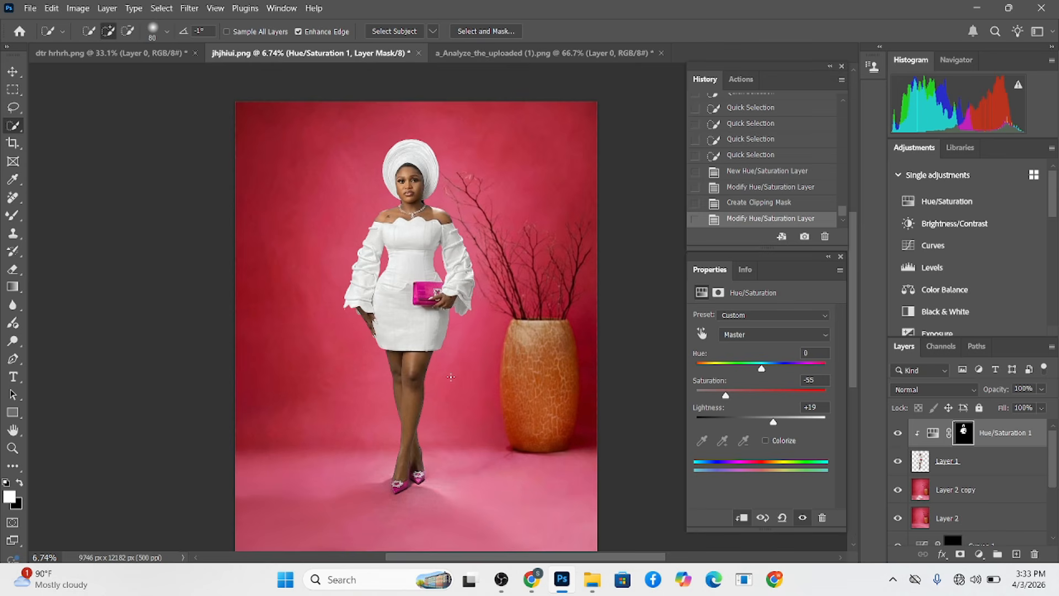
Add a Curves adjustment at the top of the layer stack and brighten the midtones from input 115 to output 133
left_click(979, 554)
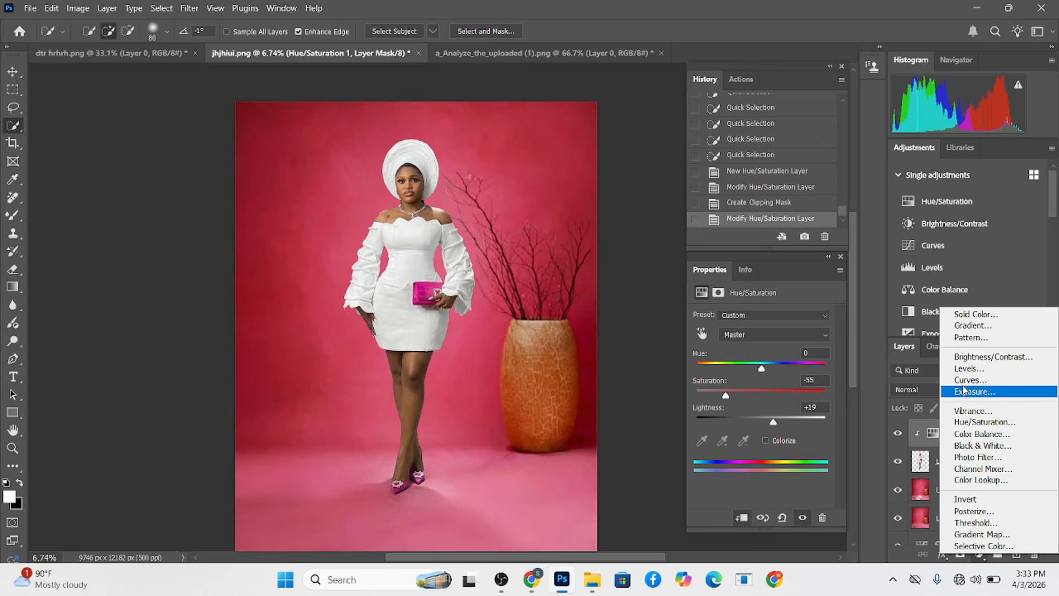
left_click(969, 380)
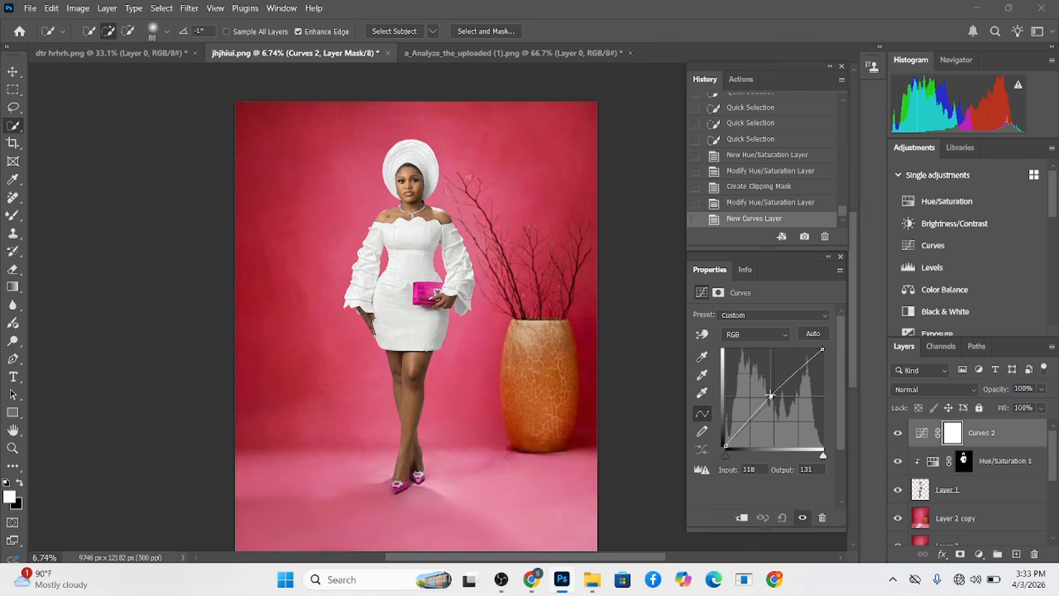
left_click_drag(771, 395, 770, 395)
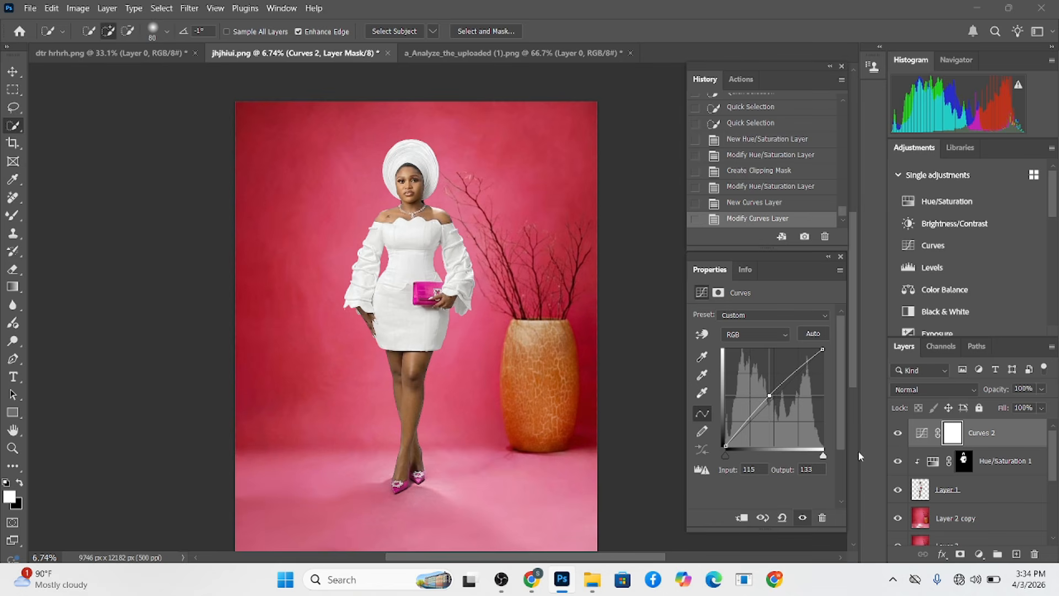
Add an orange-brown Solid Color fill layer above Curves 2 and hide it
left_click(979, 554)
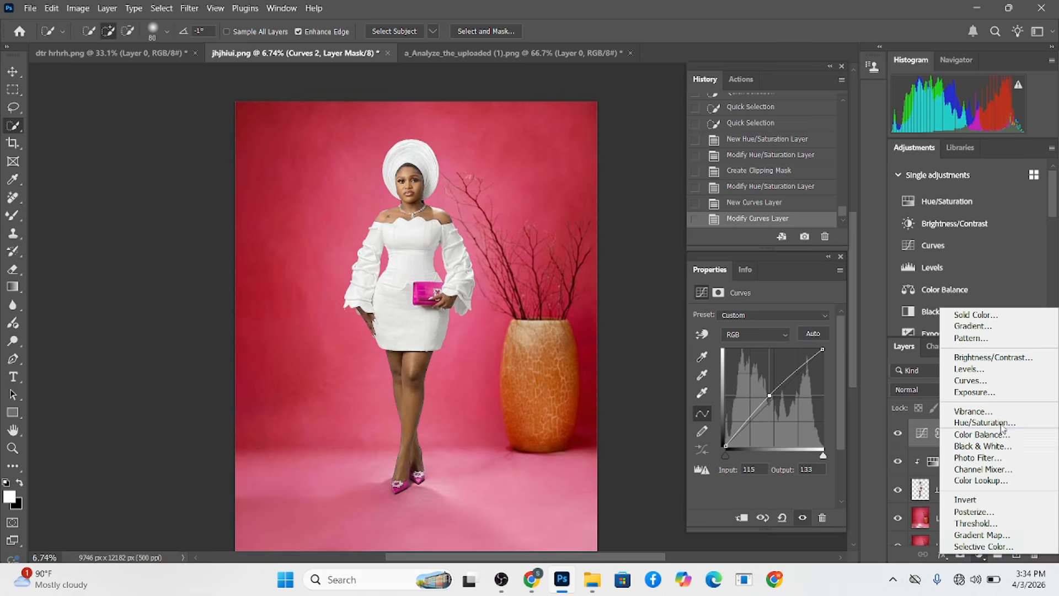
left_click(991, 316)
left_click(886, 337)
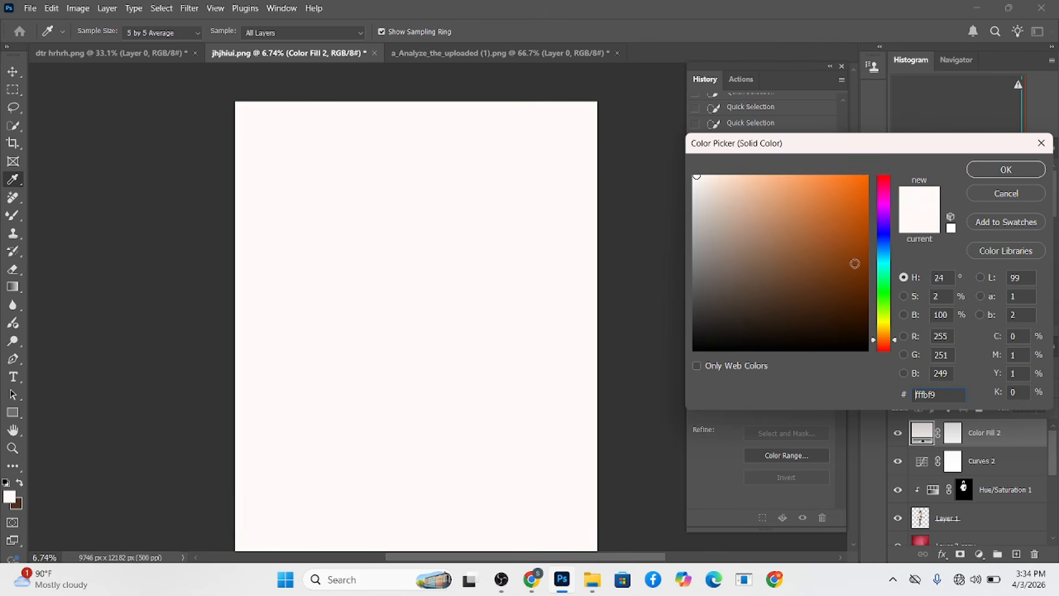
left_click_drag(834, 229, 818, 222)
left_click(1010, 175)
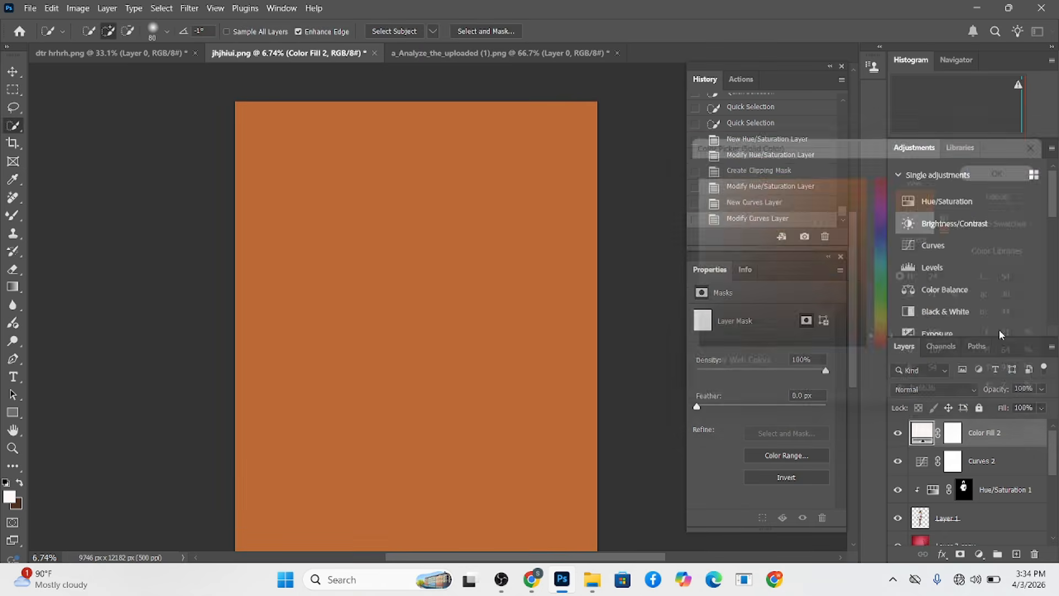
left_click(897, 435)
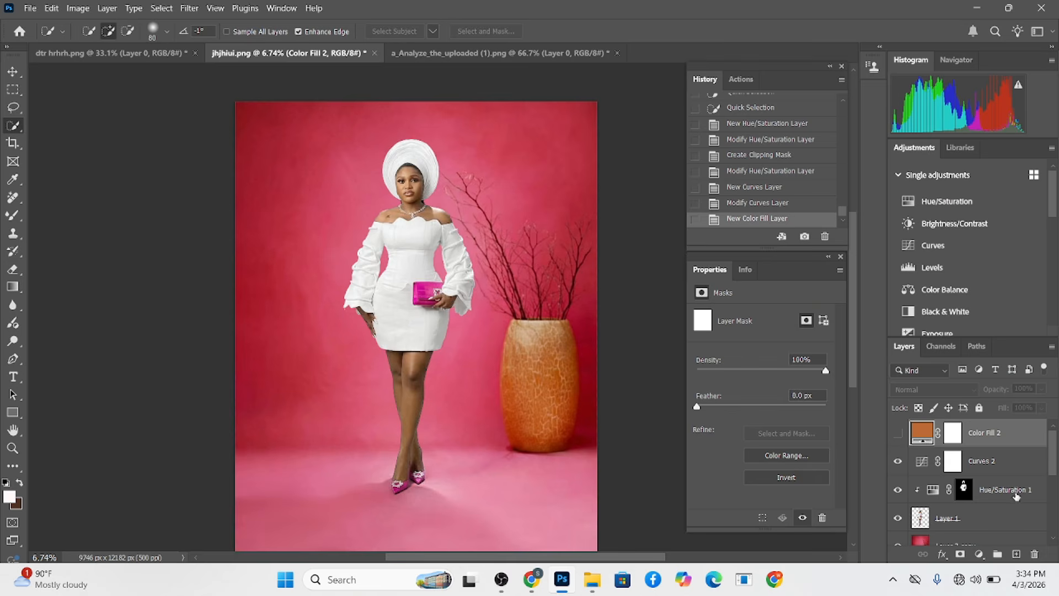
Duplicate Layer 1 and make the original Layer 1 active
left_click(997, 516)
key("ctrl+j")
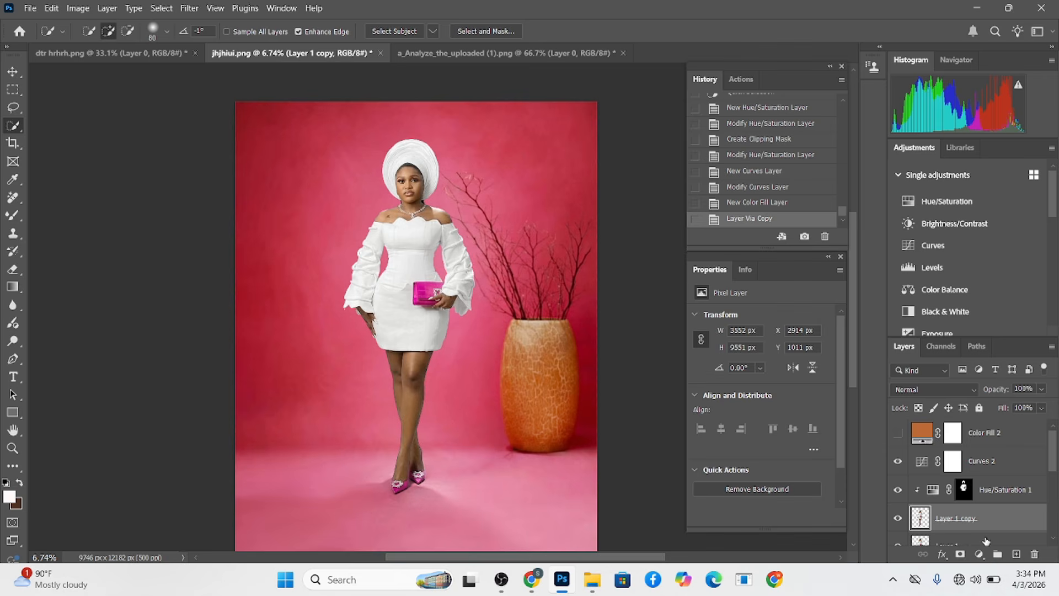
left_click(984, 542)
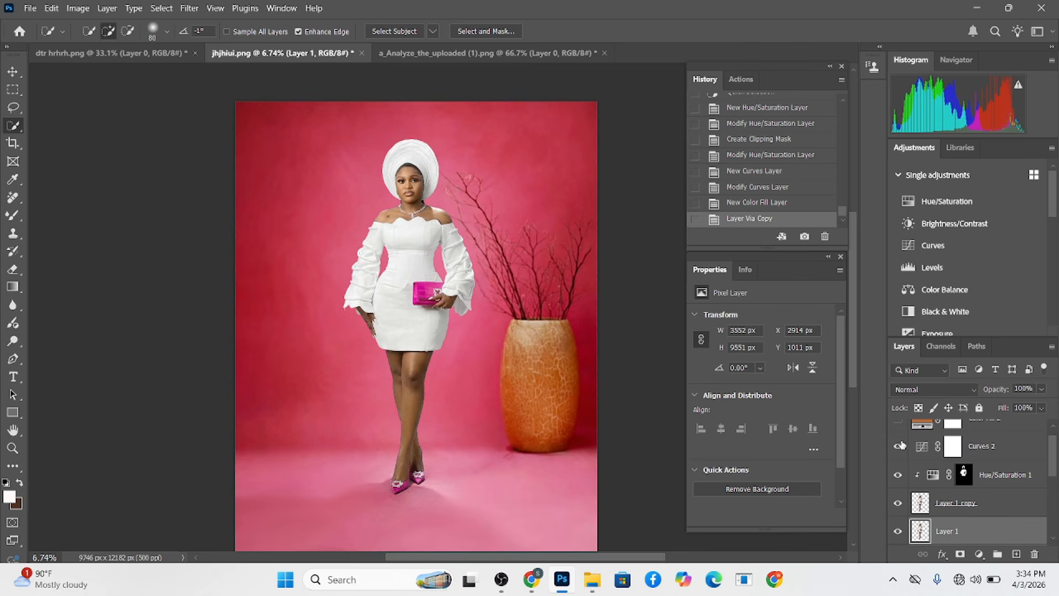
Add a layer mask to Layer 1 and limit it to the woman's skin tones with Color Range using Sampled Colors
left_click(960, 553)
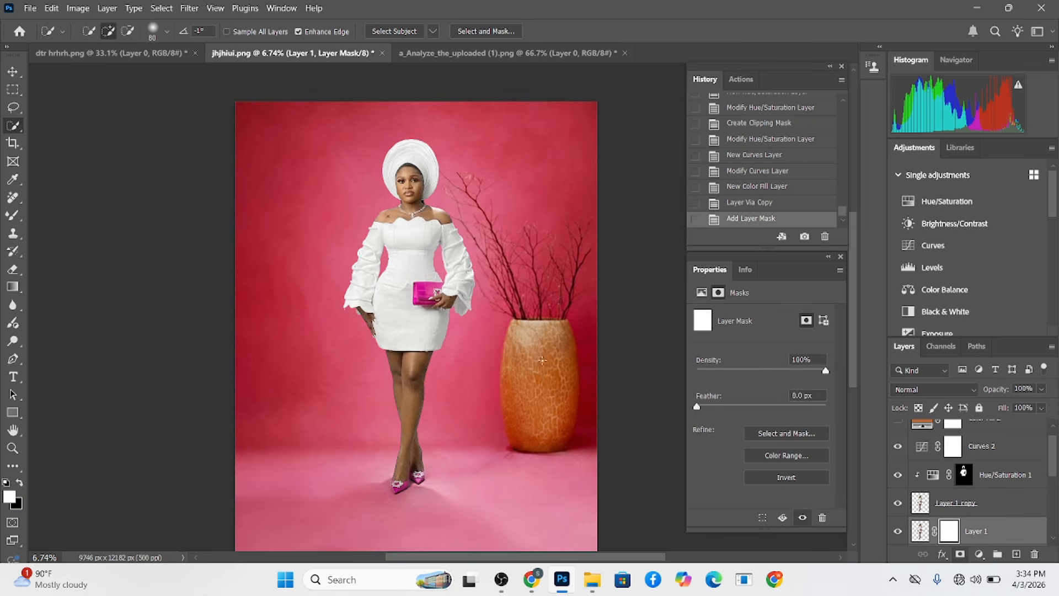
left_click(161, 7)
left_click(182, 137)
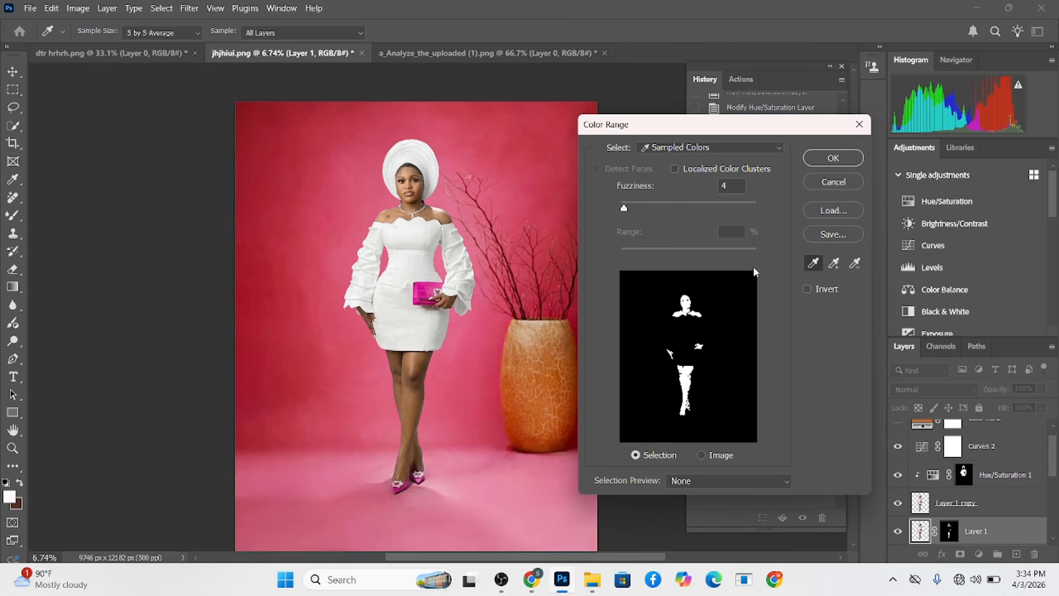
left_click_drag(628, 210, 634, 205)
left_click(833, 158)
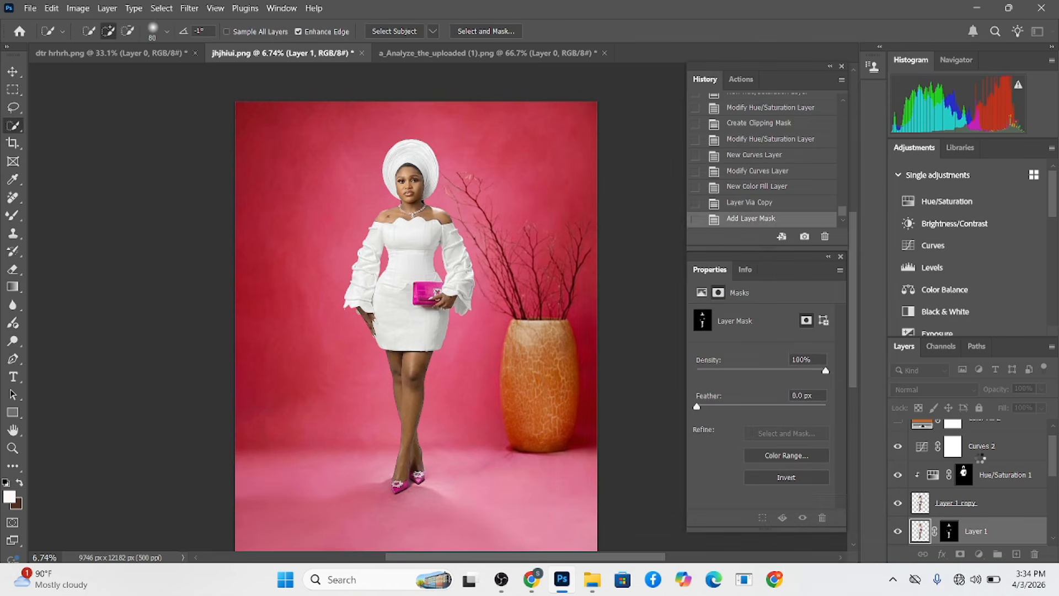
Replace the Color Fill 2 mask with Layer 1's skin mask, delete the original Layer 1, and show the fill
left_click(946, 533)
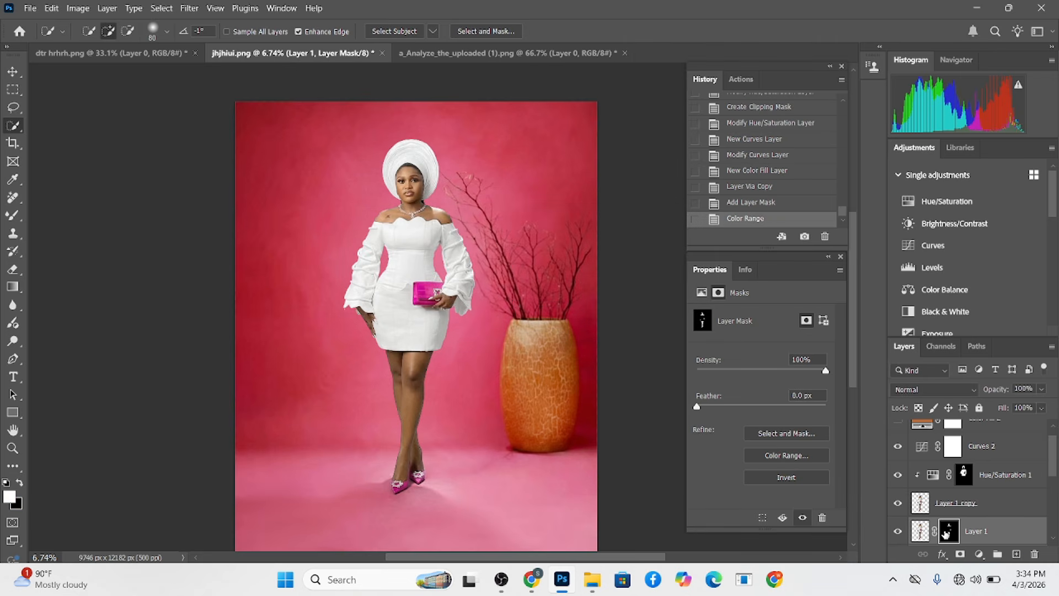
scroll(987, 512, "up", 1)
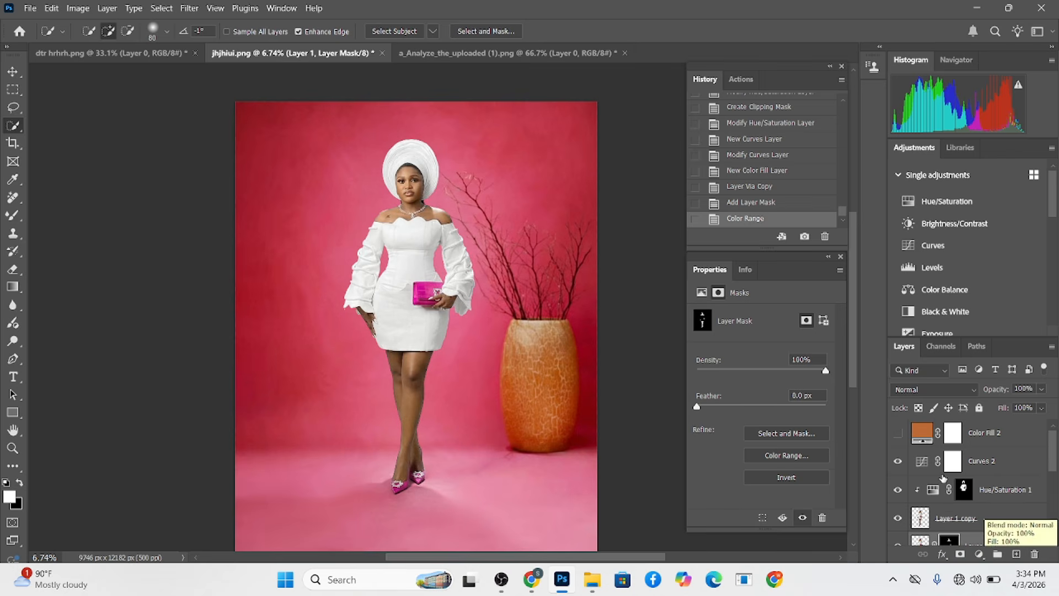
left_click_drag(950, 532, 953, 432)
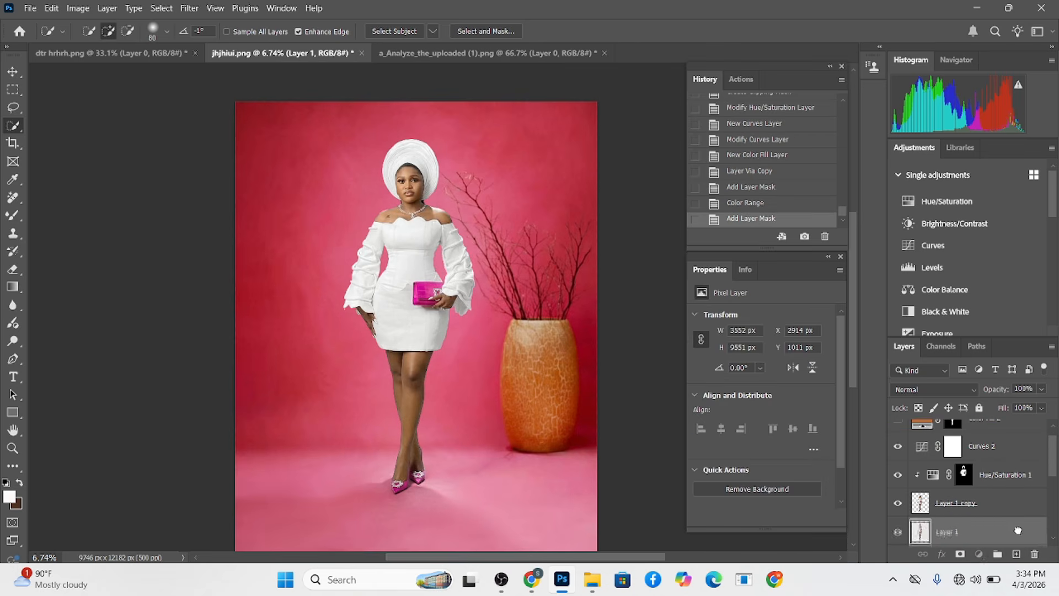
left_click(898, 432)
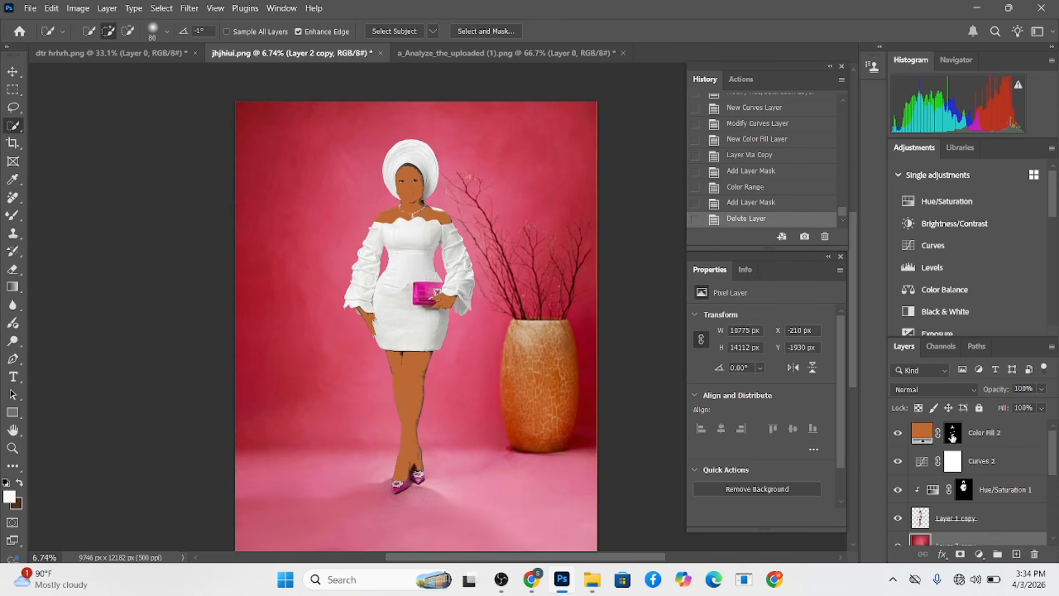
Clip Color Fill 2 to the Curves 2 layer, keeping its skin mask active
left_click(953, 432)
scroll(413, 418, "up", 2)
scroll(414, 418, "up", 1)
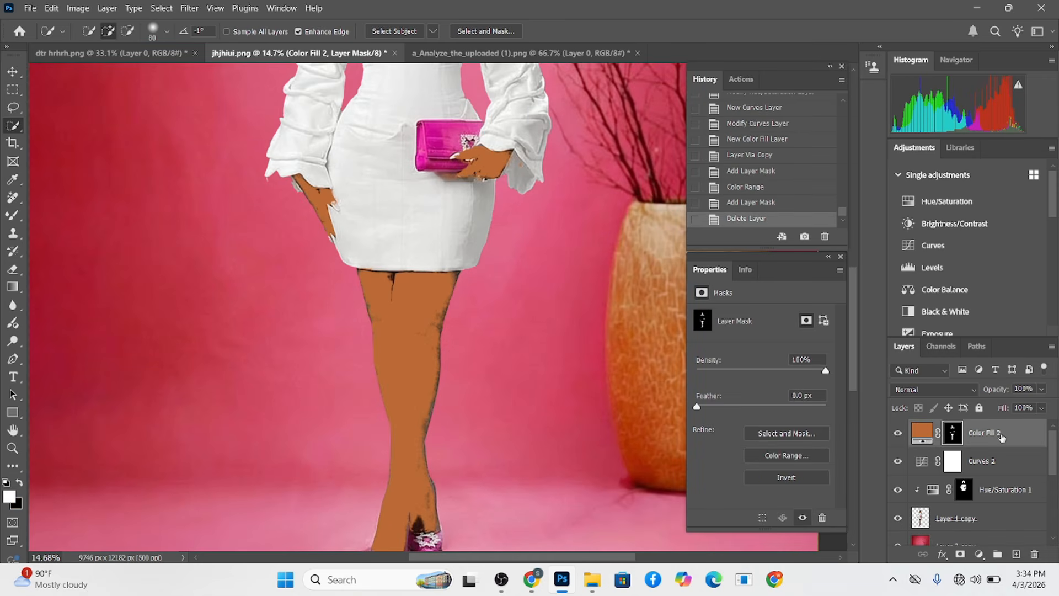
left_click_drag(1002, 437, 1006, 443)
left_click(1006, 443, "alt")
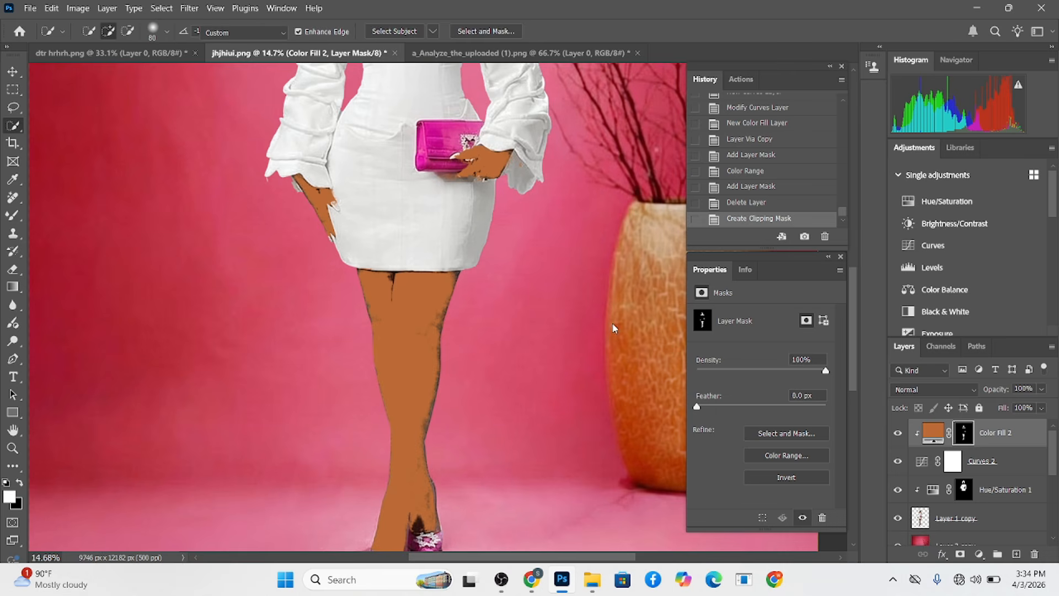
Paint white over the lower legs on the Color Fill 2 mask with a soft 1123 px brush at 100% flow, and clip Curves 2
key("b")
left_click(402, 426)
right_click(14, 215)
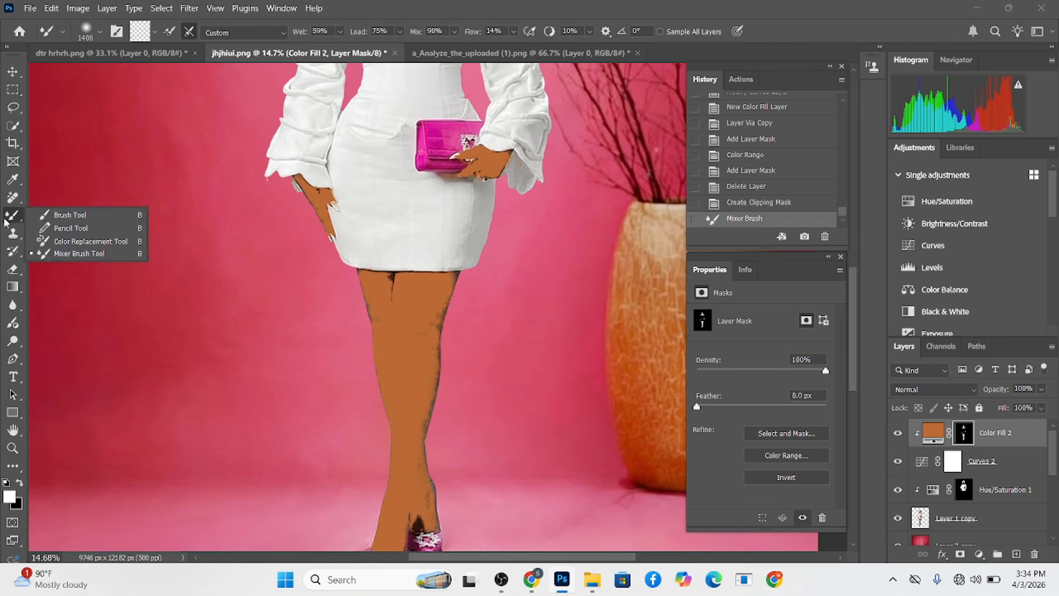
left_click(35, 213)
left_click_drag(432, 389, 381, 390)
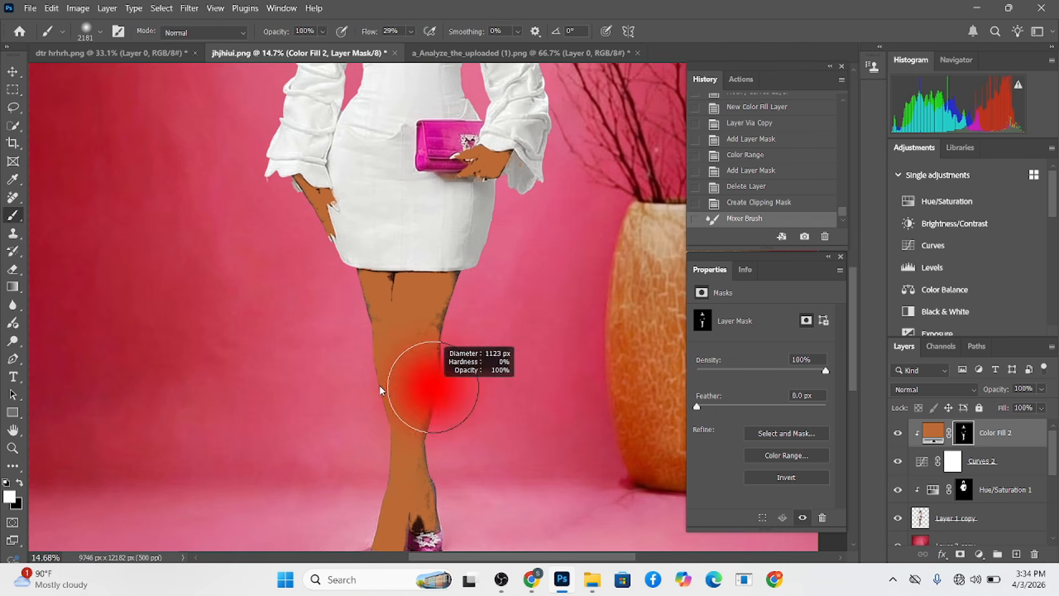
left_click_drag(372, 35, 436, 37)
mouse_move(421, 336)
left_mouse_down()
mouse_move(397, 491)
mouse_move(408, 513)
left_mouse_up()
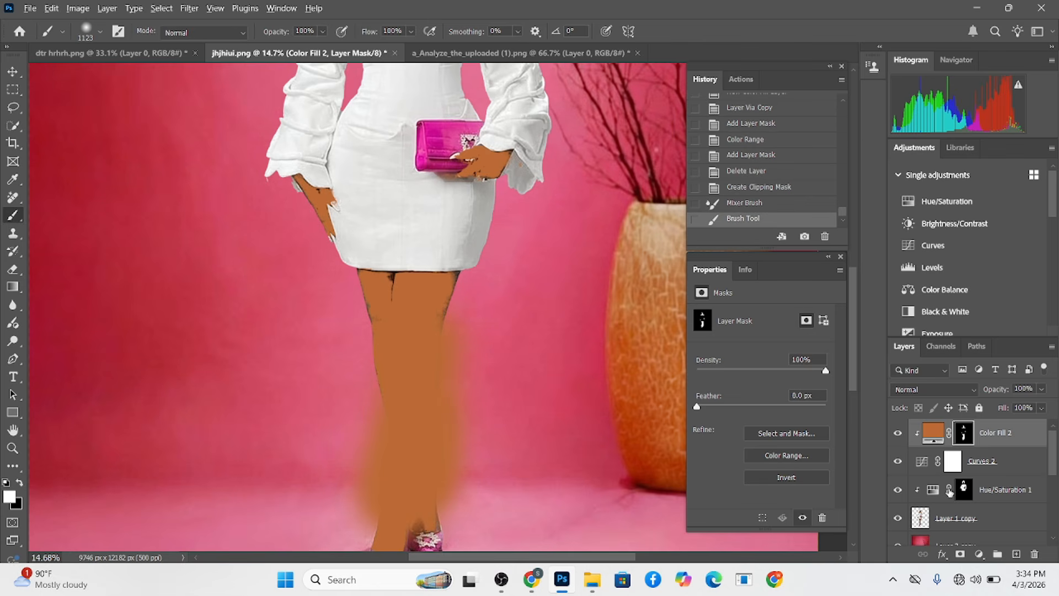
left_click(1010, 473, "alt")
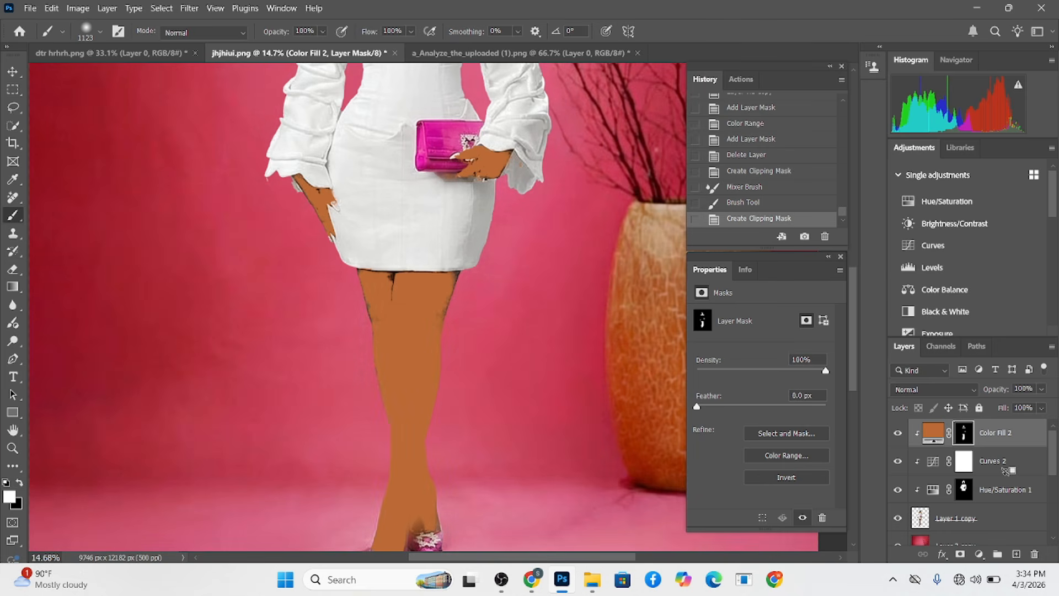
Paint white over the remaining uncovered skin areas on the Color Fill 2 mask with progressively smaller soft brushes
left_click_drag(439, 293, 461, 317)
scroll(461, 331, "down", 3)
right_click(402, 381, "alt")
left_click_drag(415, 422, 417, 435)
scroll(449, 388, "down", 5)
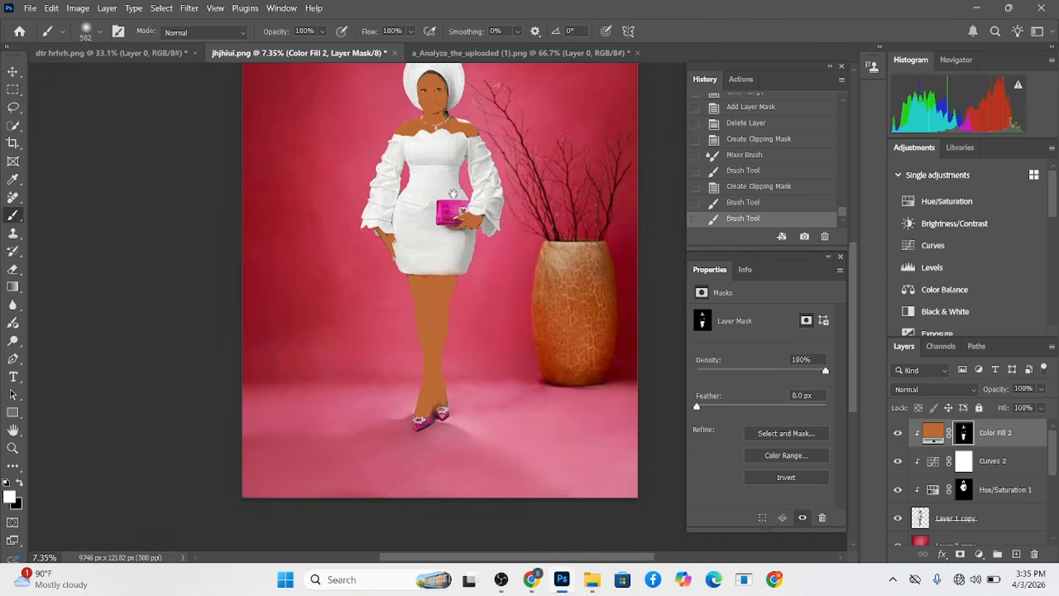
scroll(436, 74, "up", 8)
right_click(532, 328, "alt")
mouse_move(509, 297)
left_mouse_down()
mouse_move(530, 302)
mouse_move(466, 182)
left_mouse_up()
scroll(457, 215, "down", 5)
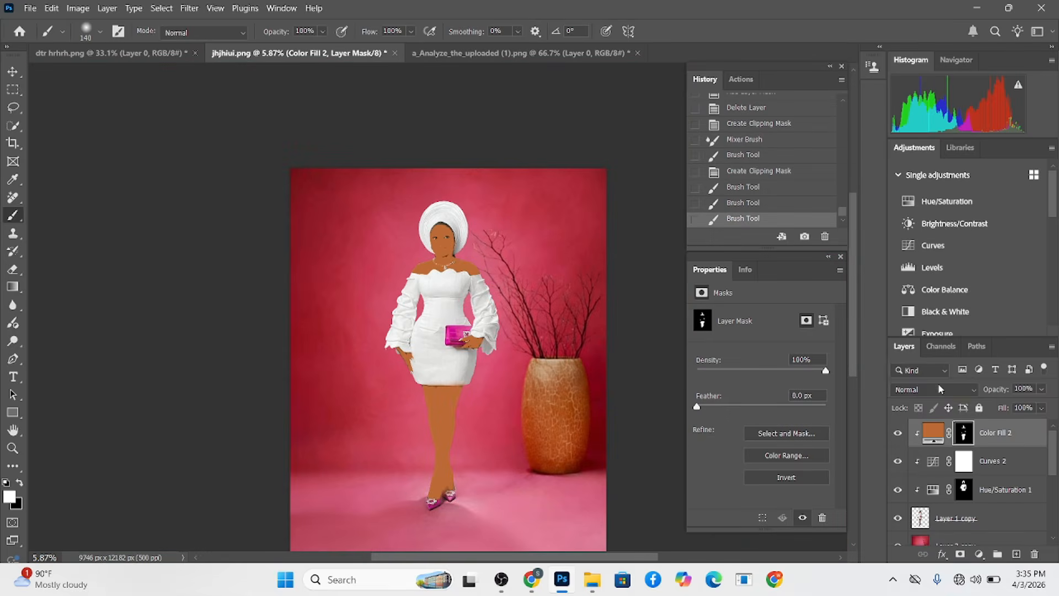
Set Color Fill 2 to the Color blend mode with 29% fill
left_click(941, 389)
left_click(917, 371)
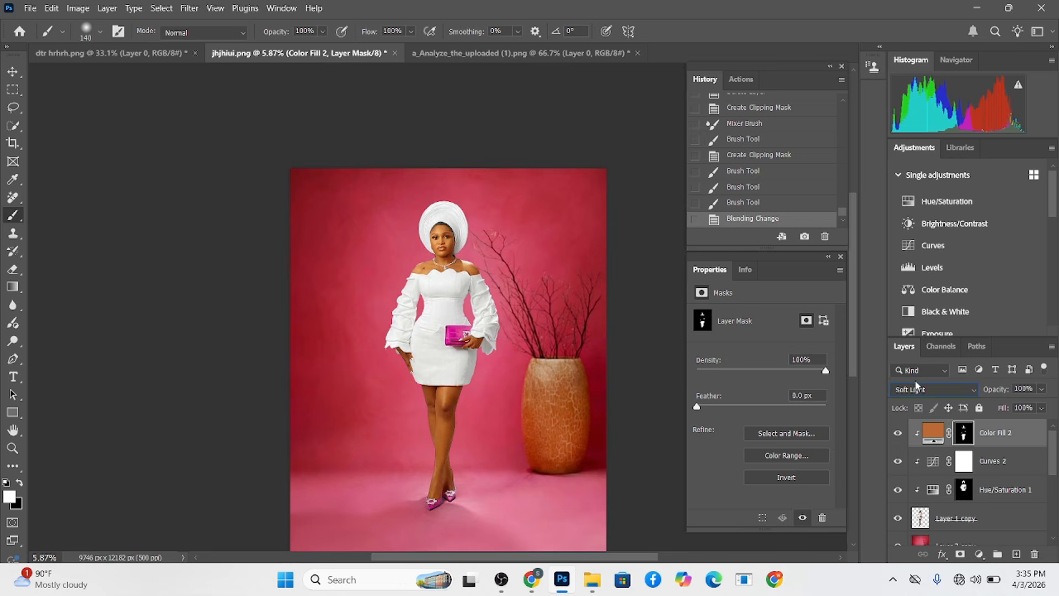
left_click(916, 387)
left_click(896, 539)
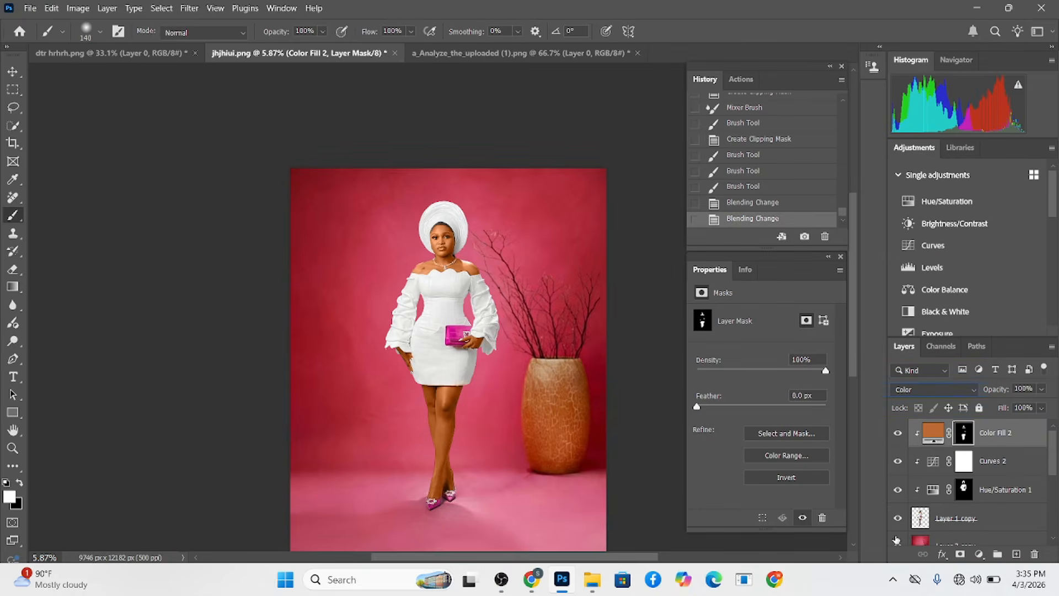
left_click(1042, 409)
left_click_drag(1047, 423, 1005, 426)
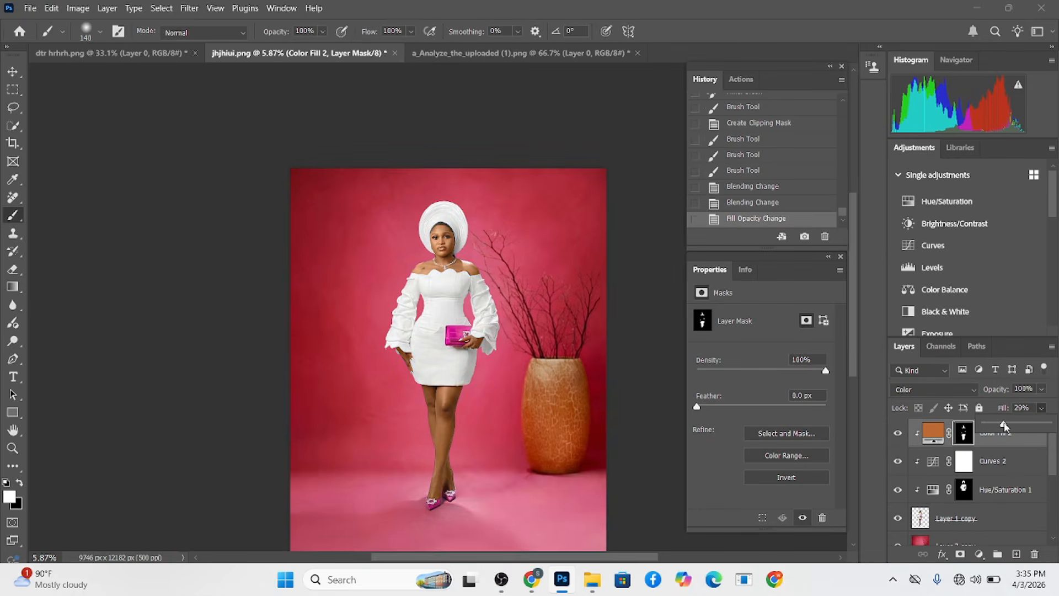
Duplicate Color Fill 2, clip the copy to the layers below, and set it to Soft Light at 85% opacity
scroll(504, 401, "up", 4)
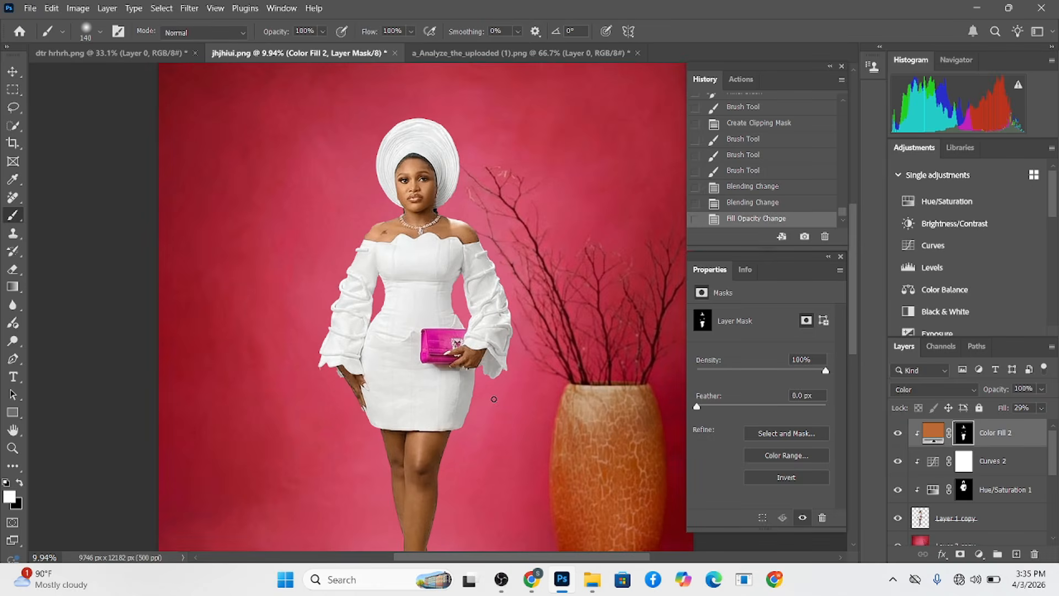
key("ctrl+j")
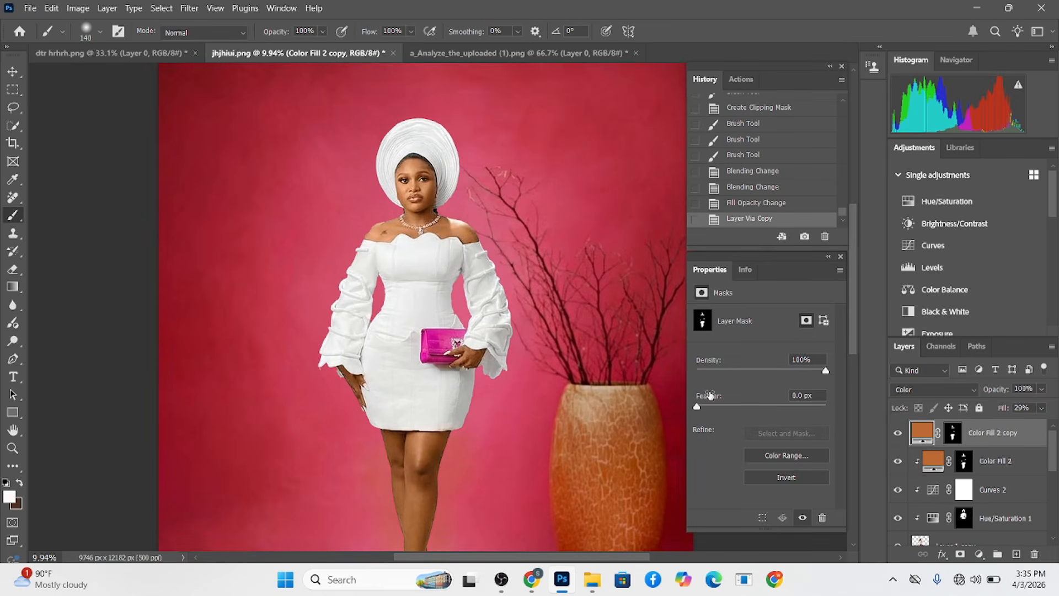
left_click(1003, 447, "alt")
left_click(932, 390)
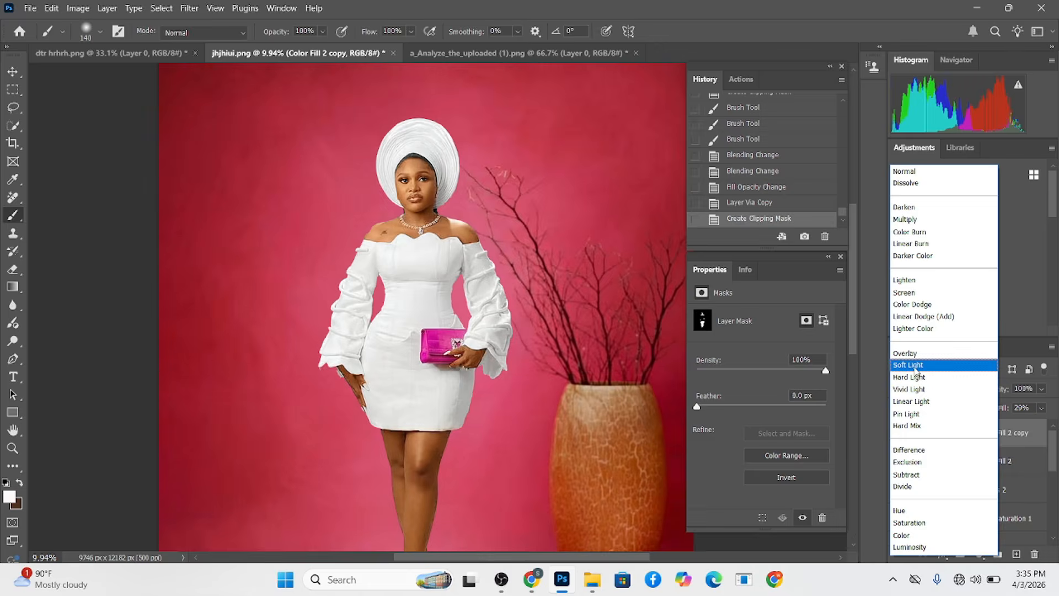
left_click(913, 357)
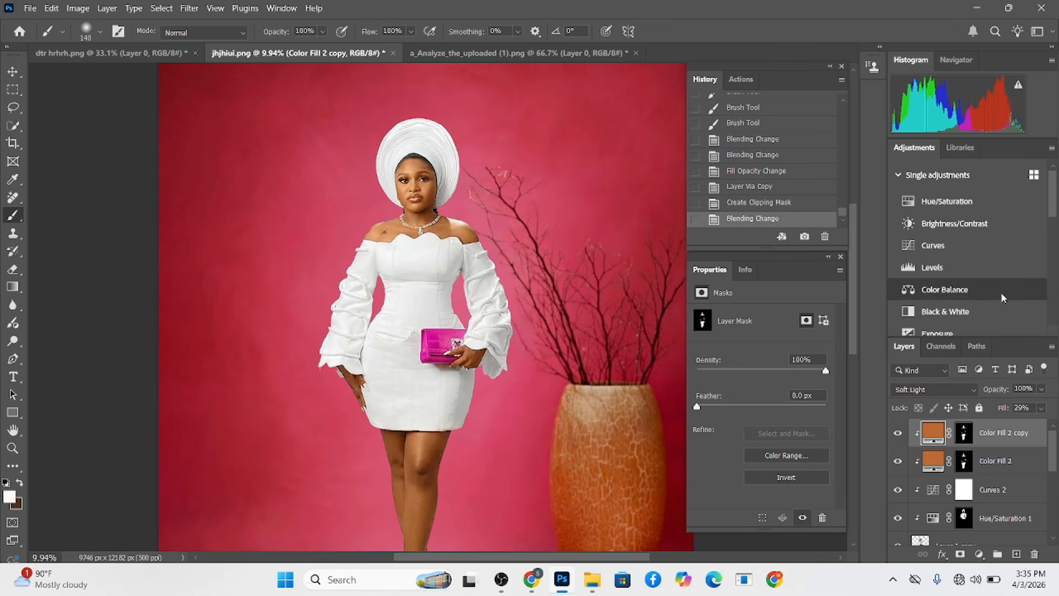
left_click_drag(1041, 388, 1034, 398)
Add a layer mask to Layer 1 copy and paint black around the shoes with a soft brush of about 196 px
scroll(441, 483, "down", 3)
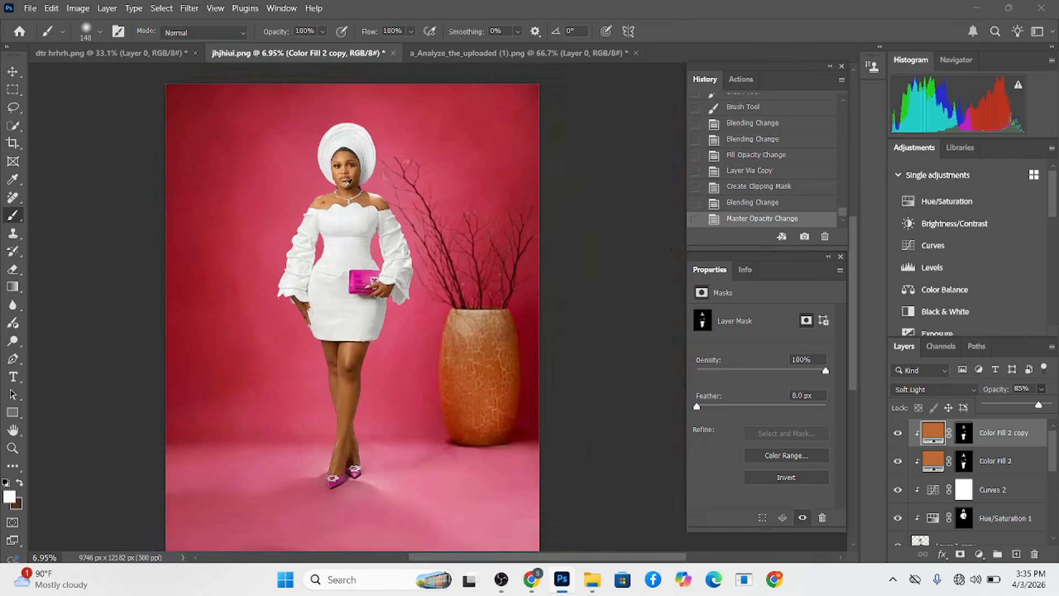
scroll(441, 483, "up", 3)
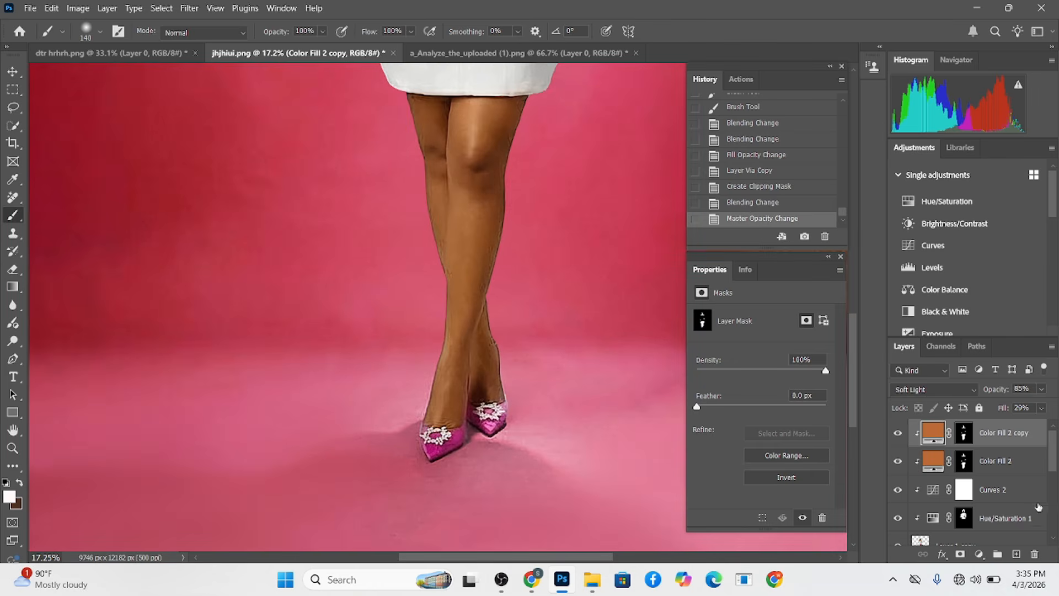
scroll(969, 476, "down", 4)
left_click(971, 436)
left_click(960, 554)
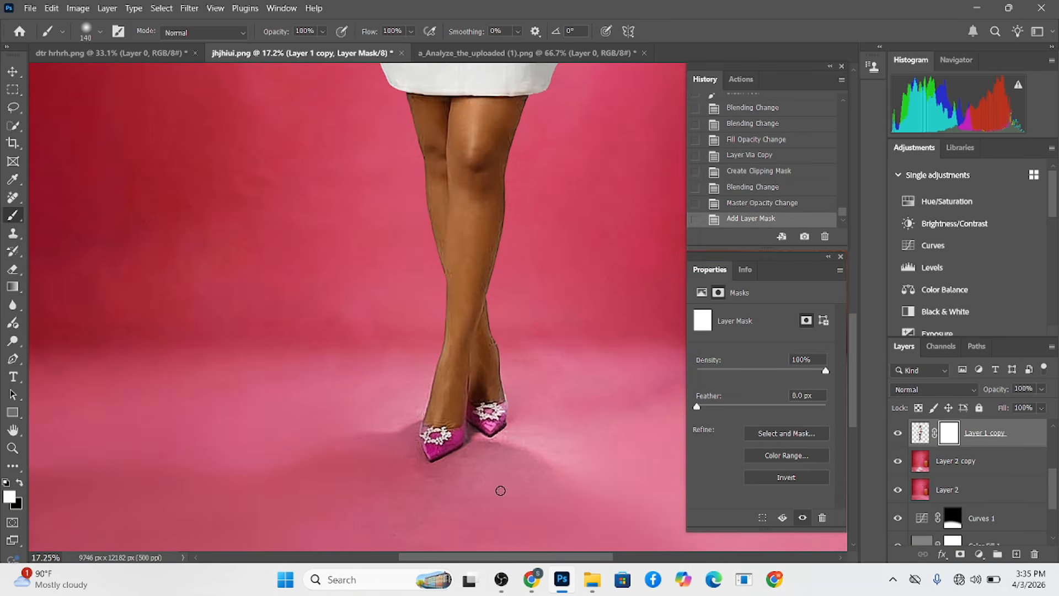
right_click(473, 431, "alt")
key("x")
mouse_move(473, 433)
left_mouse_down()
mouse_move(480, 441)
mouse_move(470, 427)
mouse_move(455, 462)
mouse_move(455, 453)
mouse_move(418, 470)
mouse_move(419, 430)
left_mouse_up()
scroll(349, 395, "down", 5)
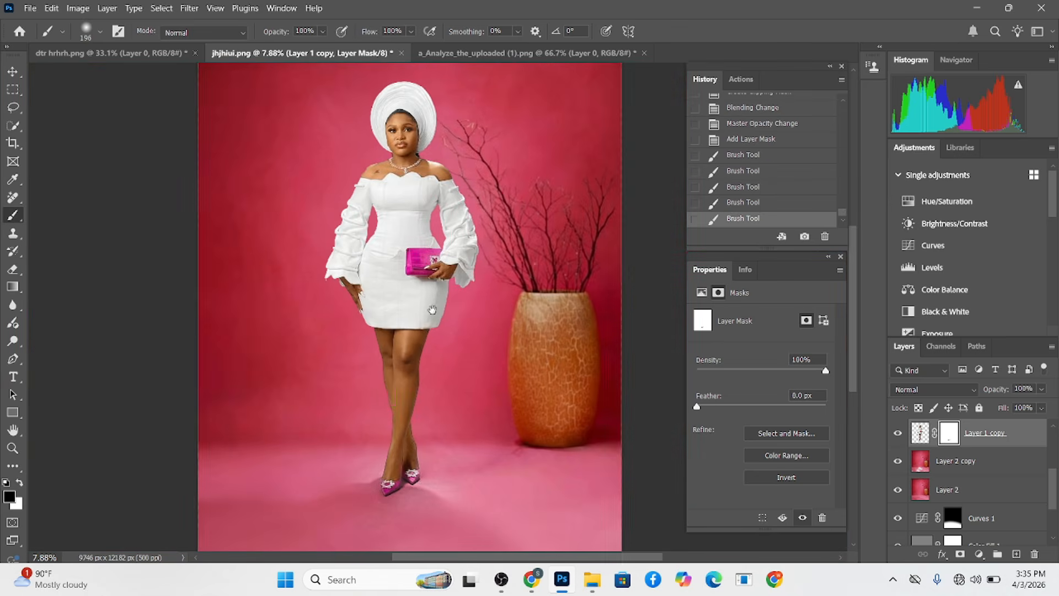
Add a Curves adjustment layer above Color Fill 2 copy and place a midtone point at input 118, output 125
left_click_drag(433, 300, 490, 340)
scroll(510, 346, "down", 1)
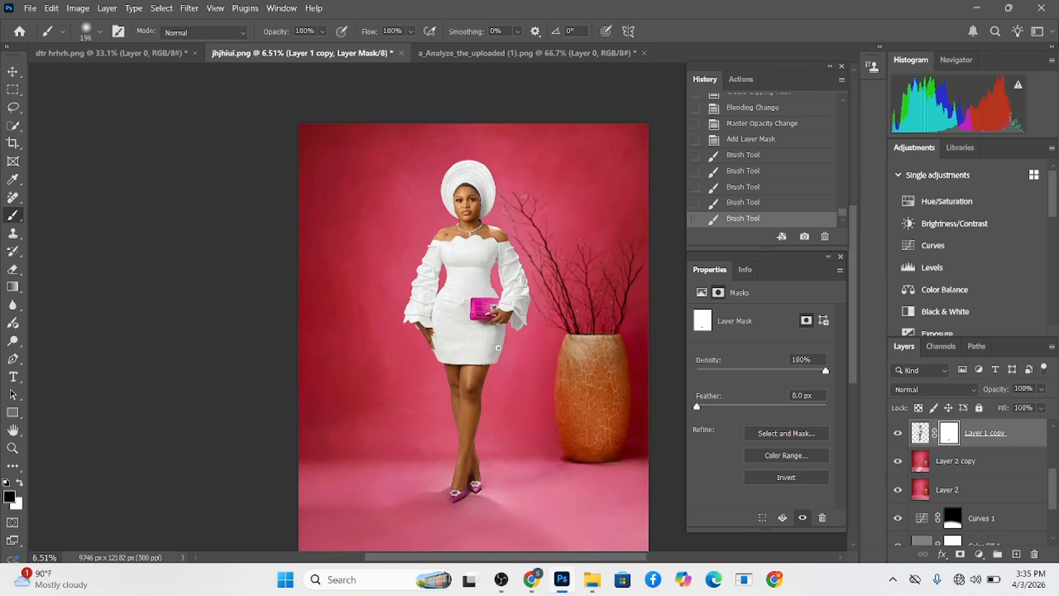
scroll(511, 346, "down", 1)
scroll(982, 518, "up", 2)
left_click(986, 441)
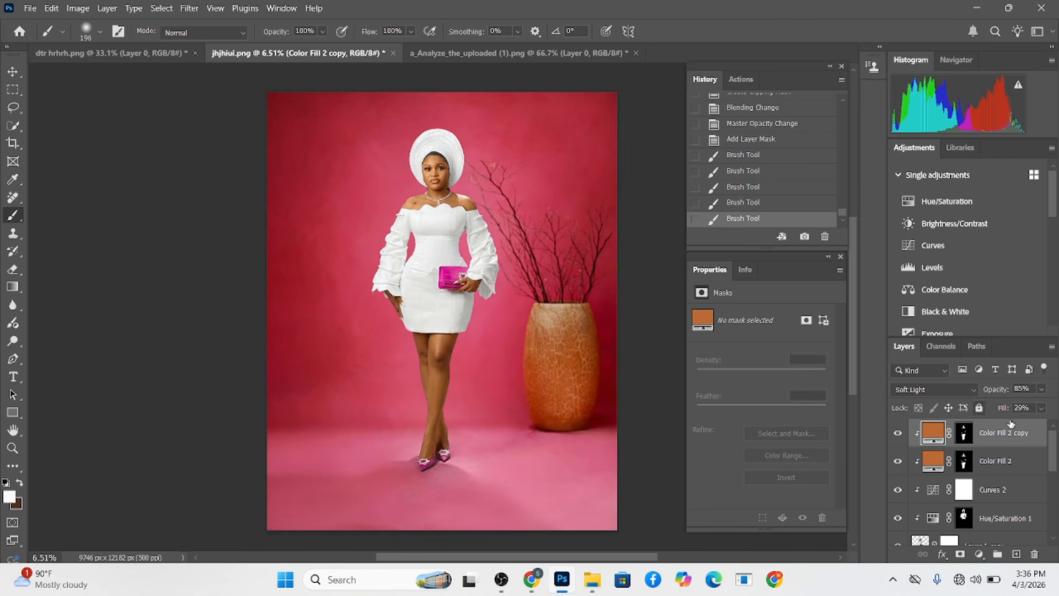
left_click(979, 553)
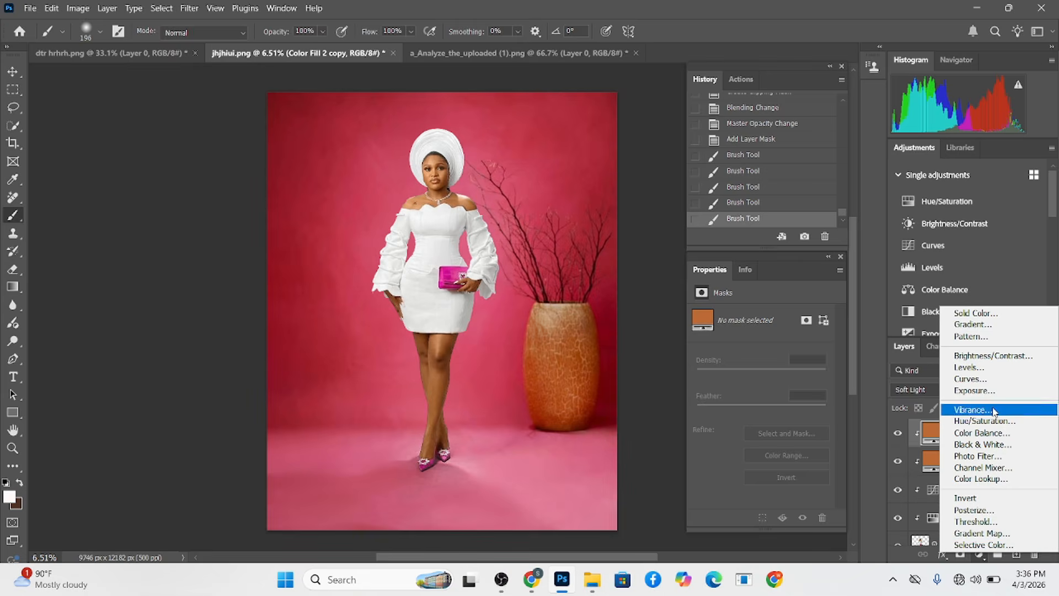
left_click(976, 378)
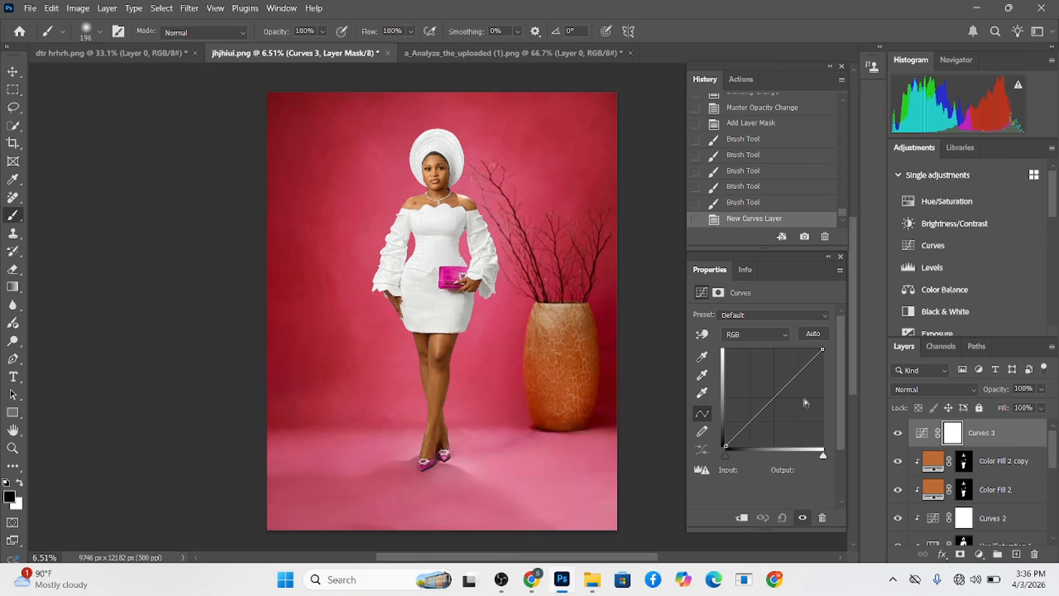
left_click(771, 396)
key("Down")
key("Down")
key("Down")
key("Down")
key("Down")
key("Down")
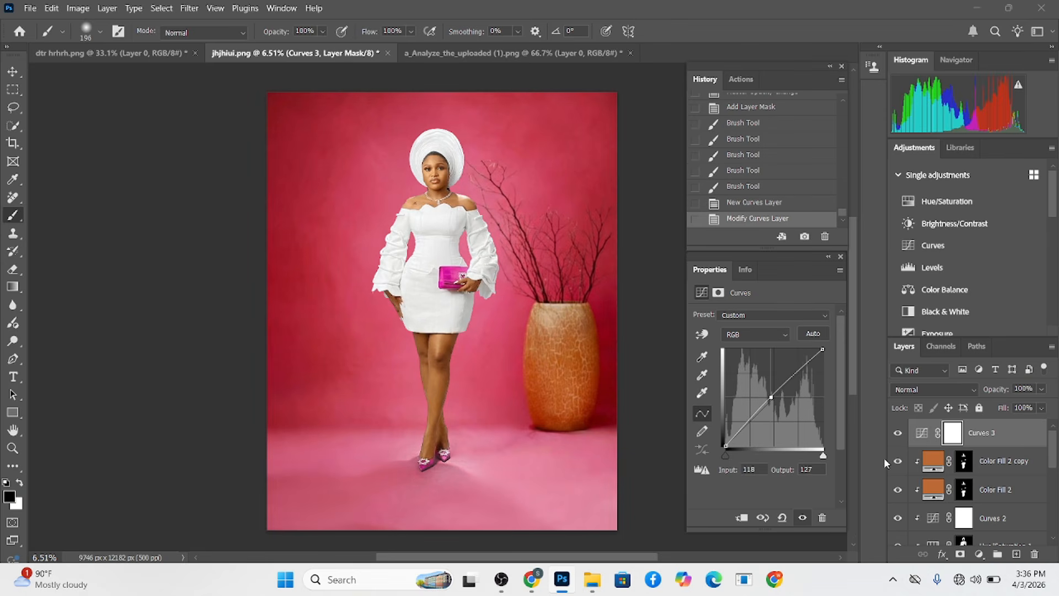
Toggle Curves 2 off and on to compare, adjust its opacity, and make Curves 3 active again
left_click(898, 518)
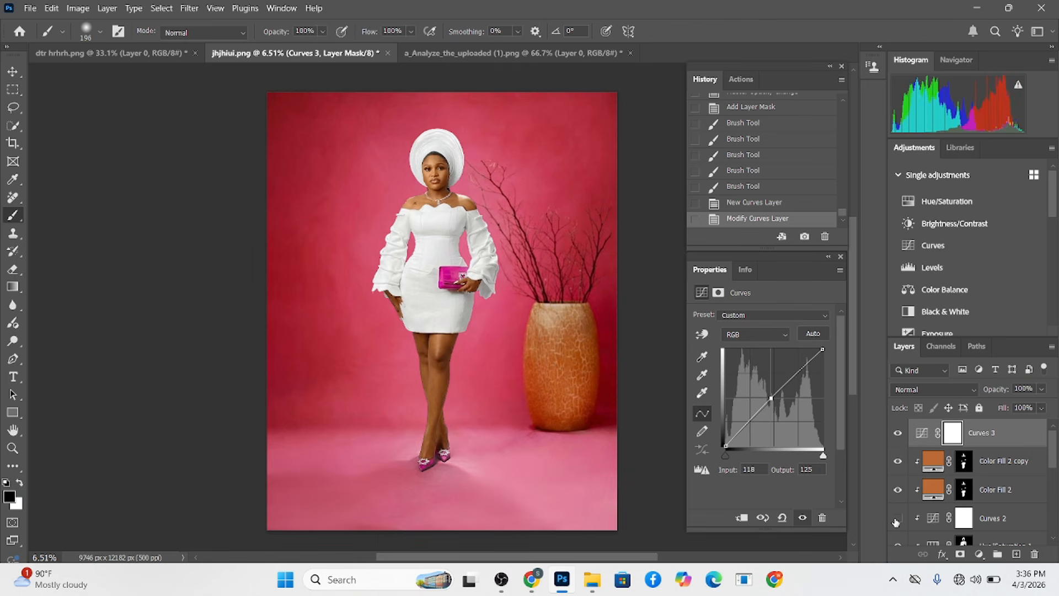
left_click(897, 518)
left_click(1020, 519)
left_click(1042, 389)
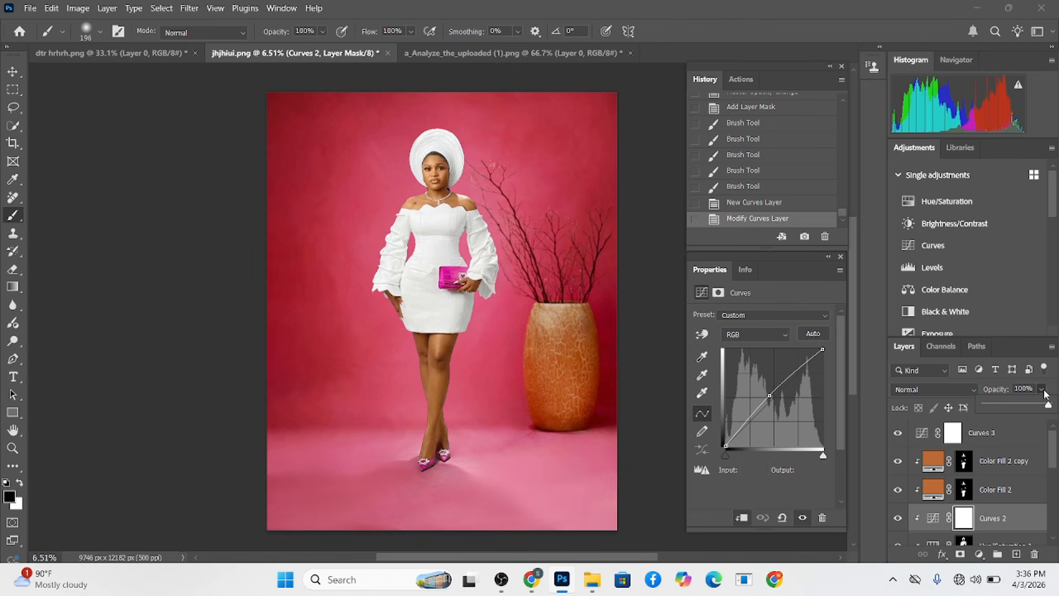
left_click(1027, 432)
left_click(1027, 432)
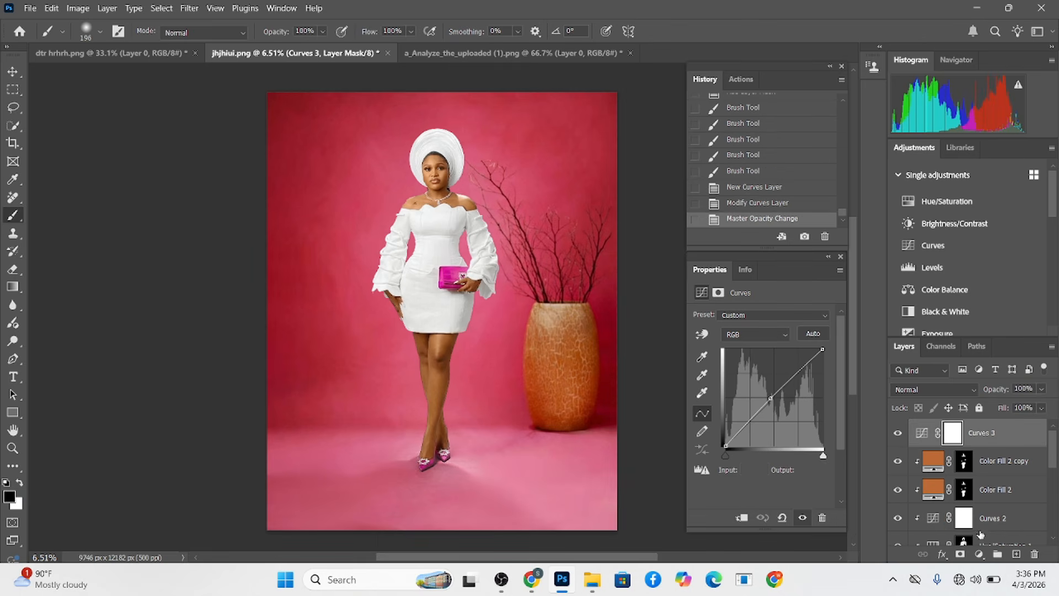
Add a Photo Filter adjustment layer using Cooling Filter (80) and set its opacity to 38%
left_click(980, 553)
left_click(987, 457)
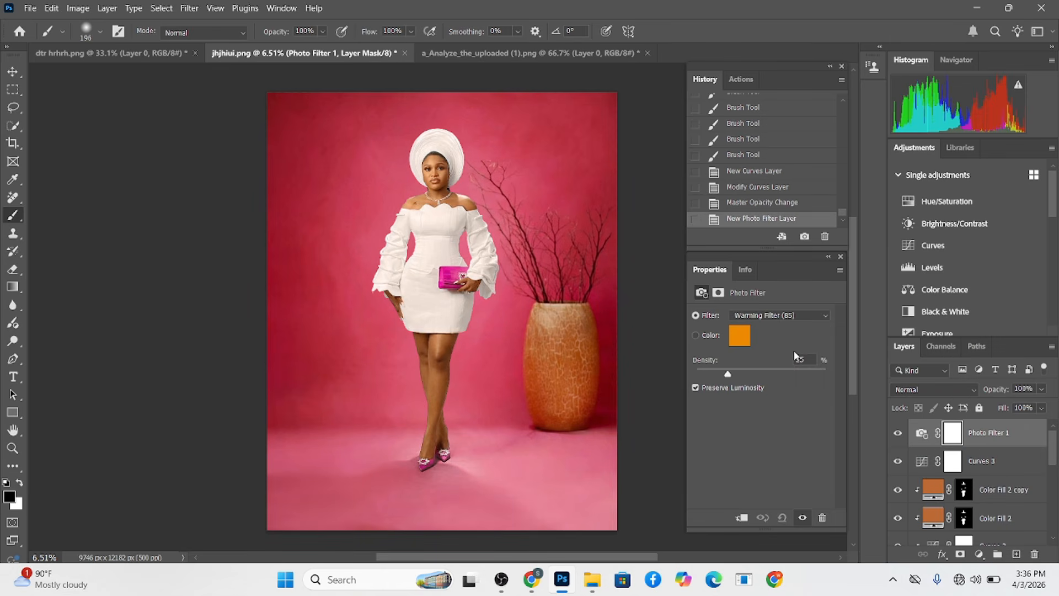
left_click(782, 317)
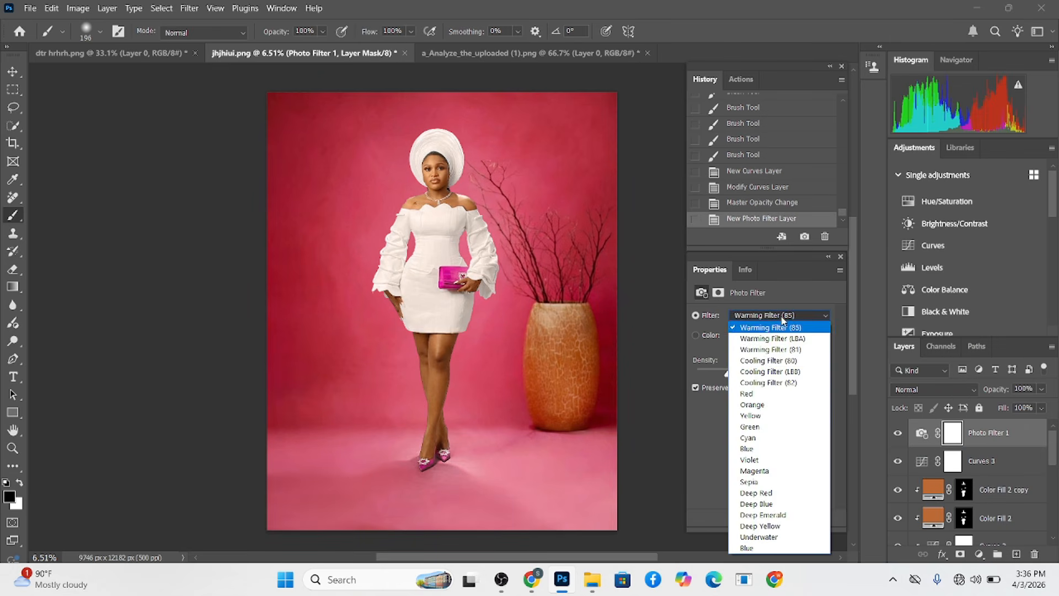
left_click(768, 360)
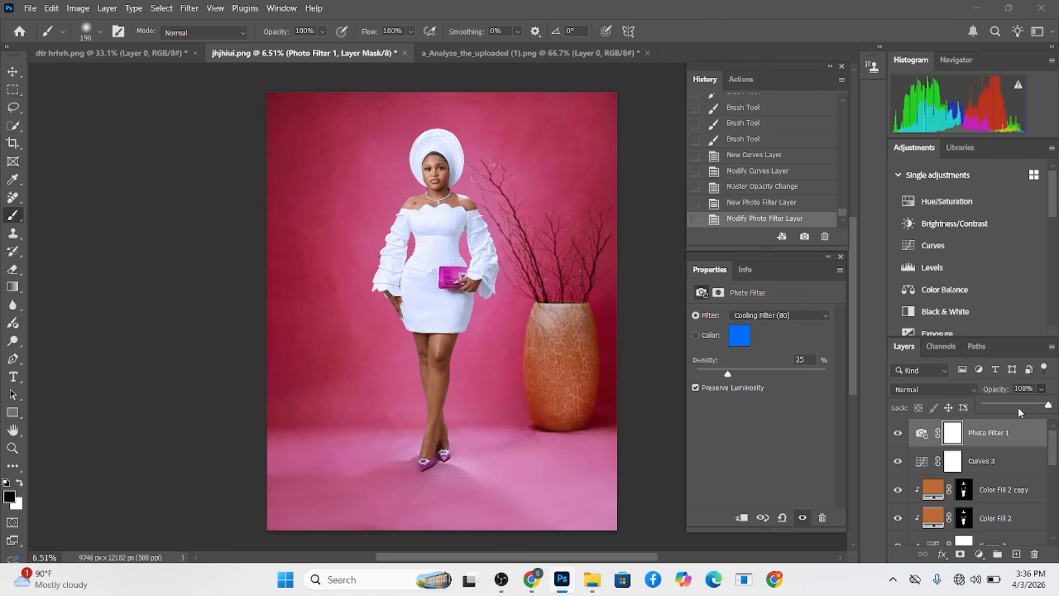
left_click_drag(1019, 406, 1010, 408)
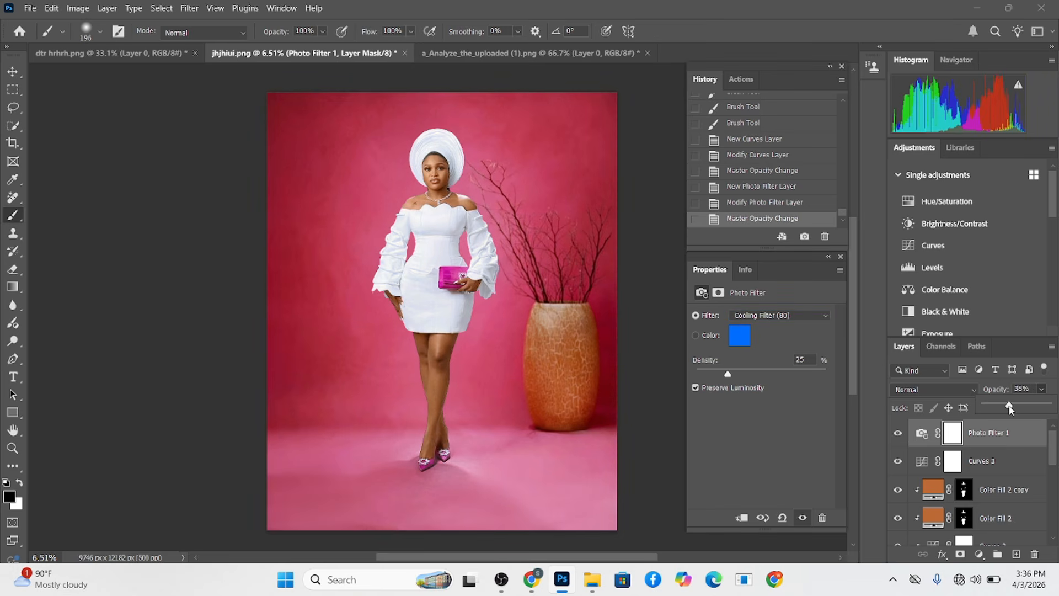
Add a Color Lookup adjustment layer with the Crisp_Warm.look 3D LUT and set its fill to 21%
left_click(979, 554)
left_click(980, 477)
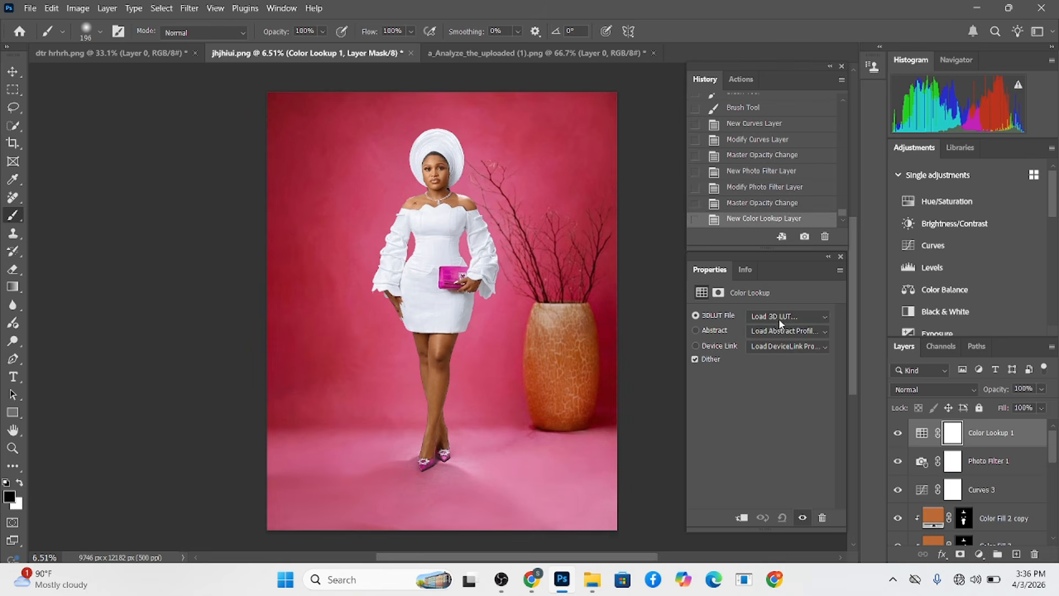
left_click(783, 315)
left_click(767, 58)
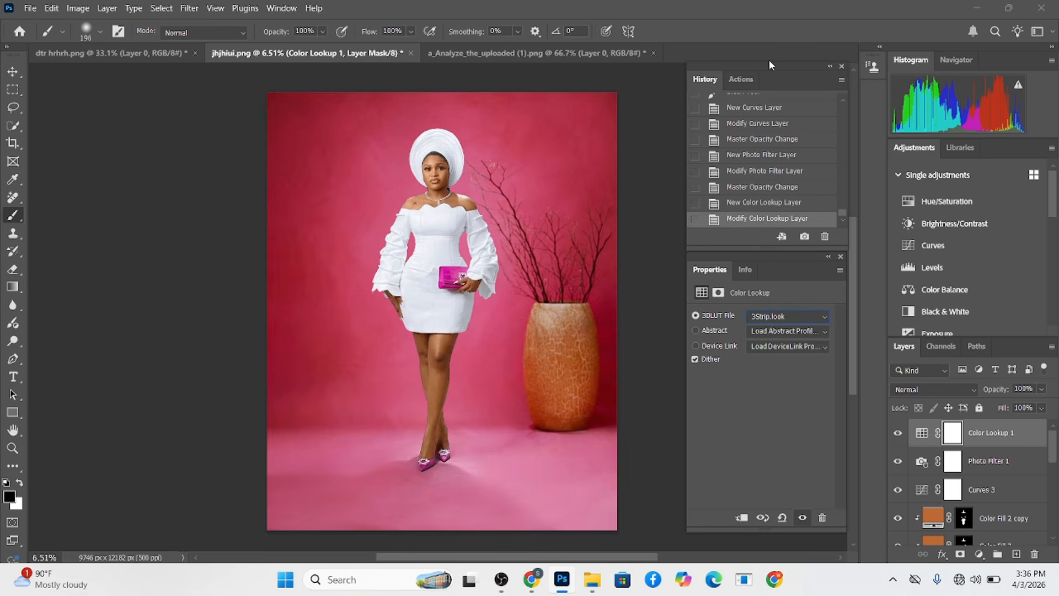
key("Down")
key("Down")
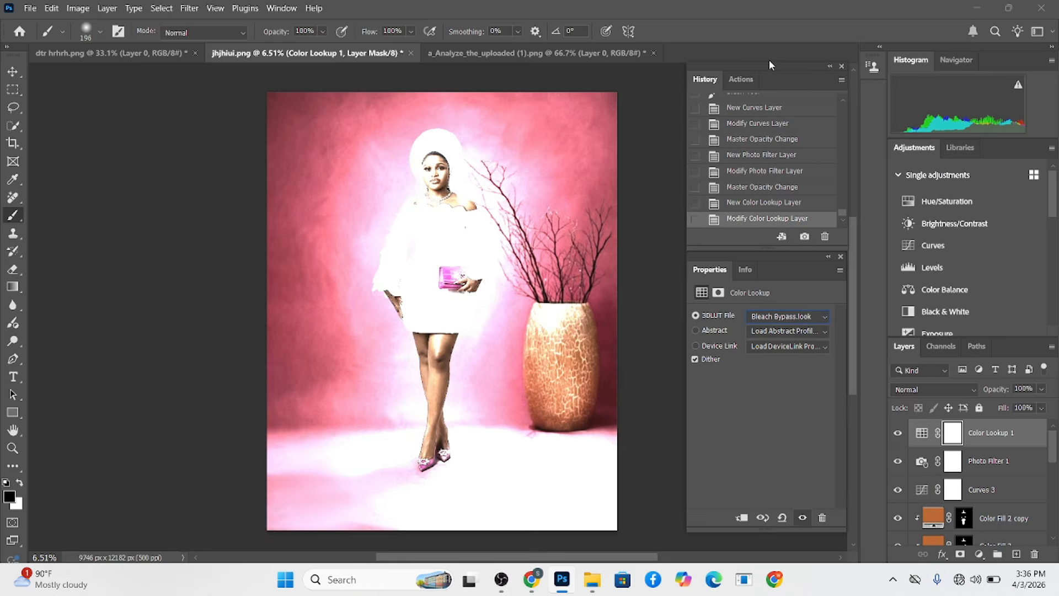
key("Down")
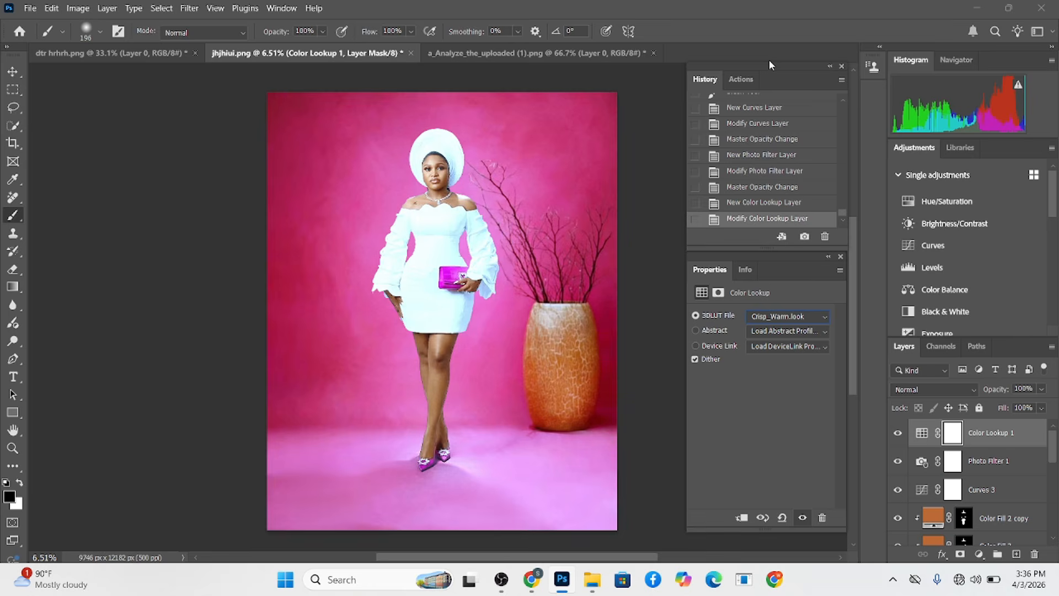
left_click(1041, 408)
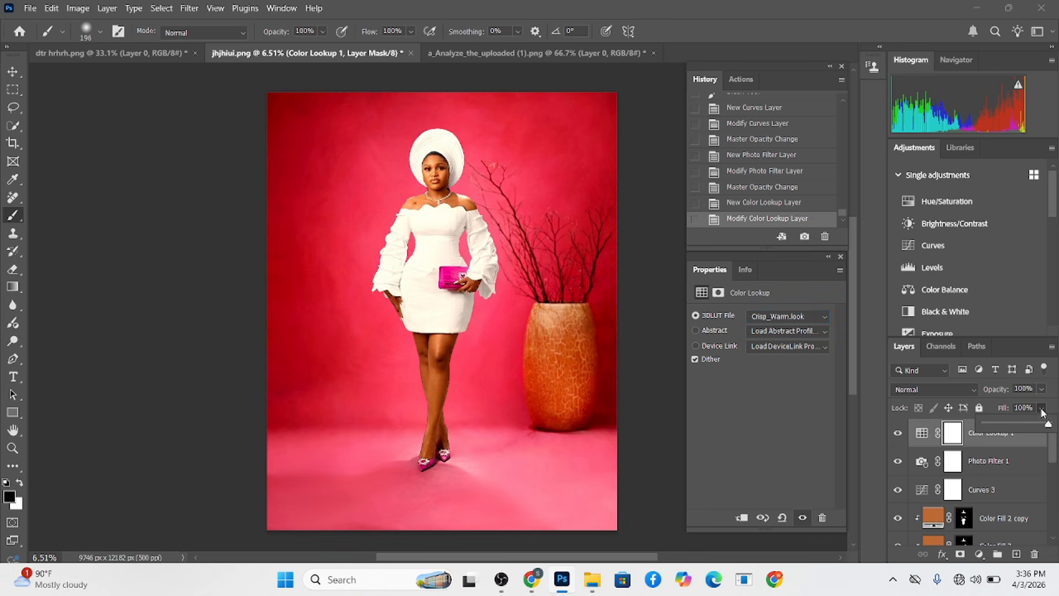
left_click_drag(993, 424, 998, 424)
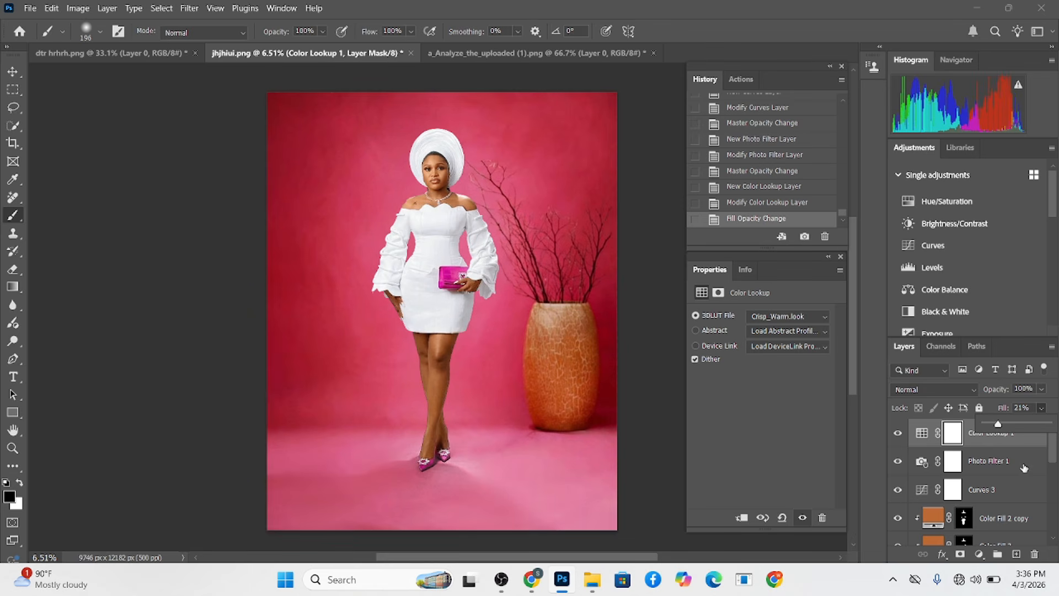
left_click(1030, 446)
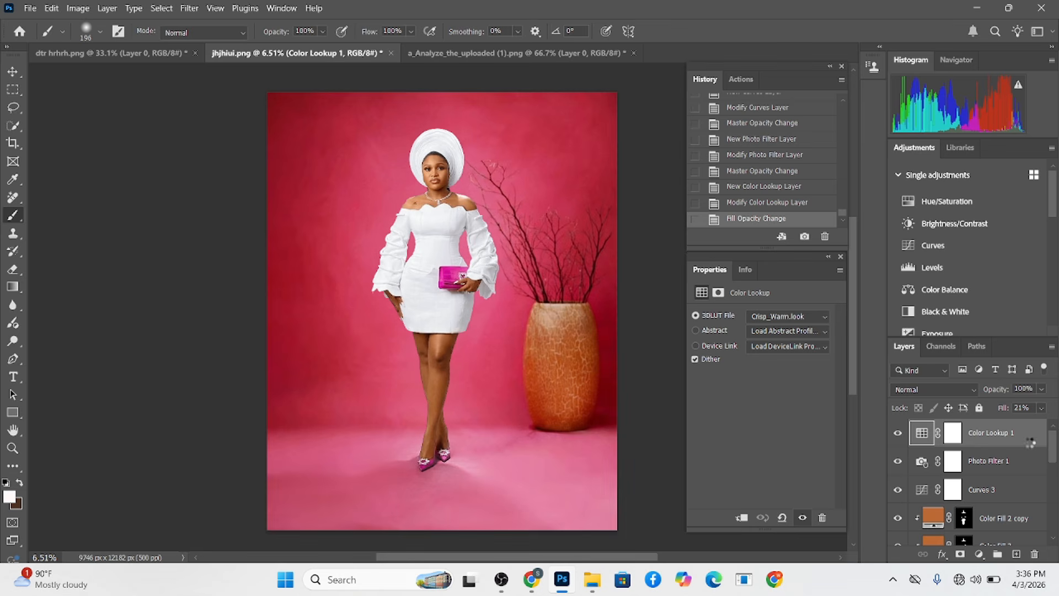
key("ctrl+shift+alt+e")
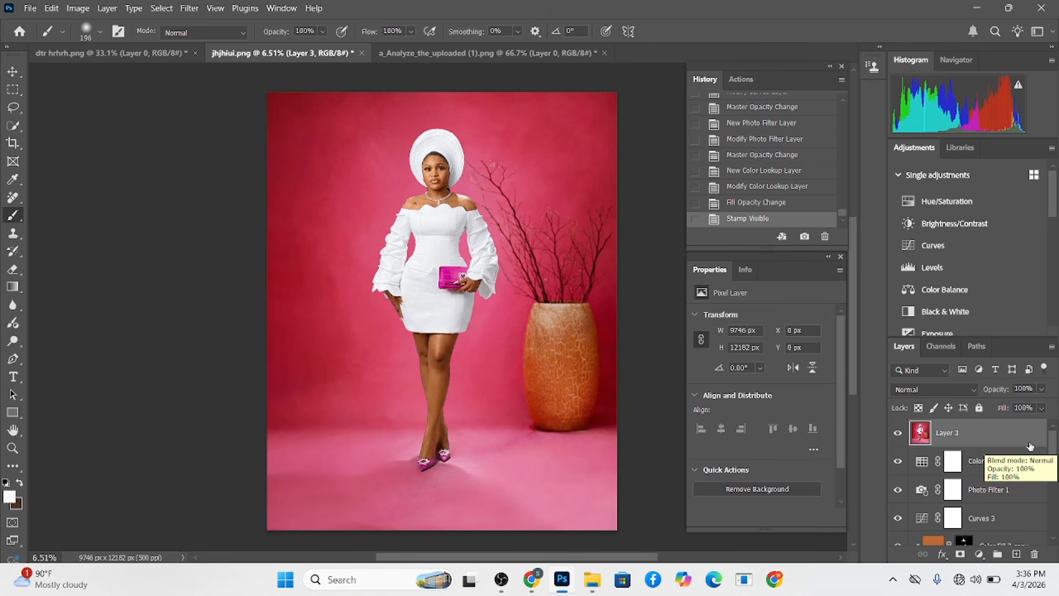
key("ctrl+z")
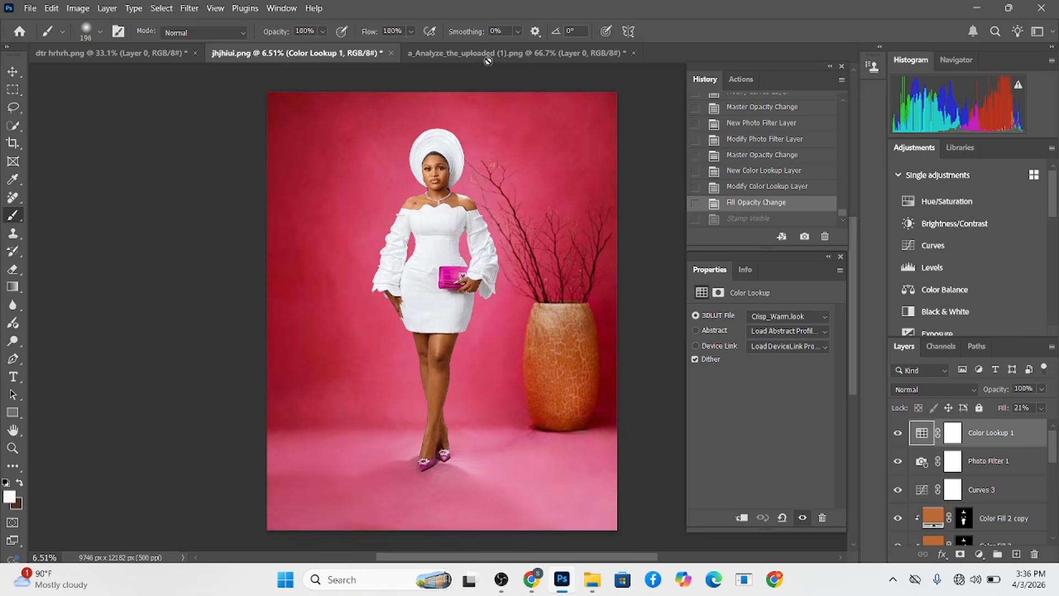
Copy the dappled light-pattern layer from a_Analyze_the_uploaded (1).png into jhjhiui.png, directly above Layer 2 copy
left_click(469, 55)
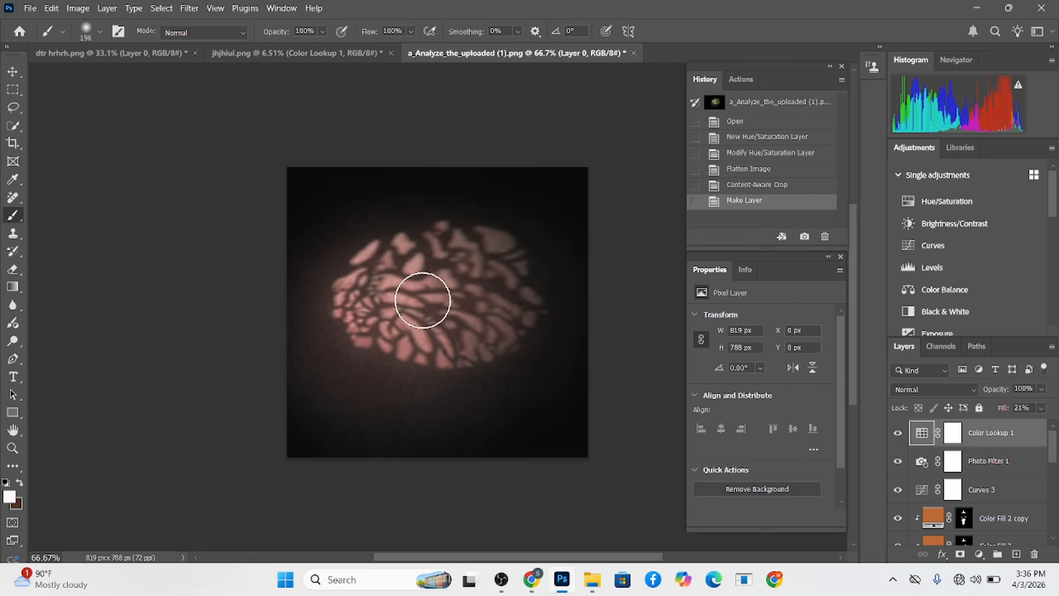
left_click(13, 71)
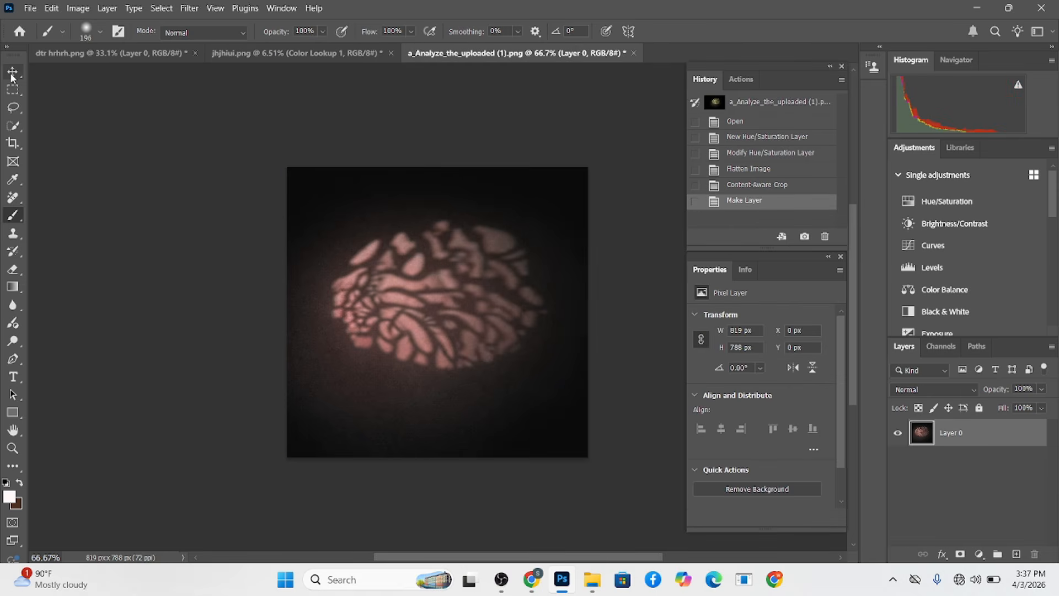
left_click(303, 53)
left_click(1004, 491)
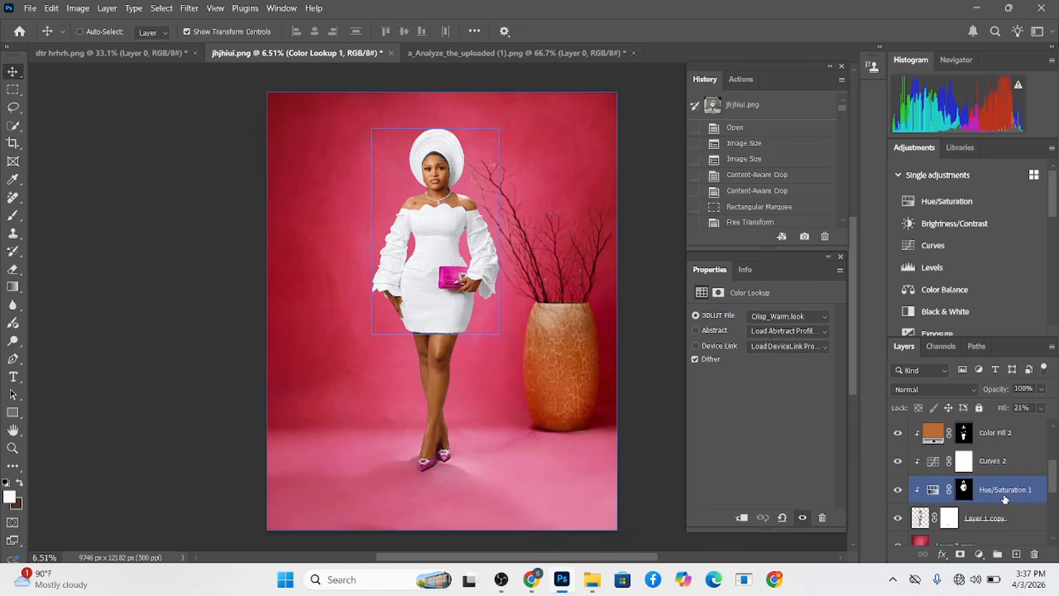
left_click(524, 160, "ctrl")
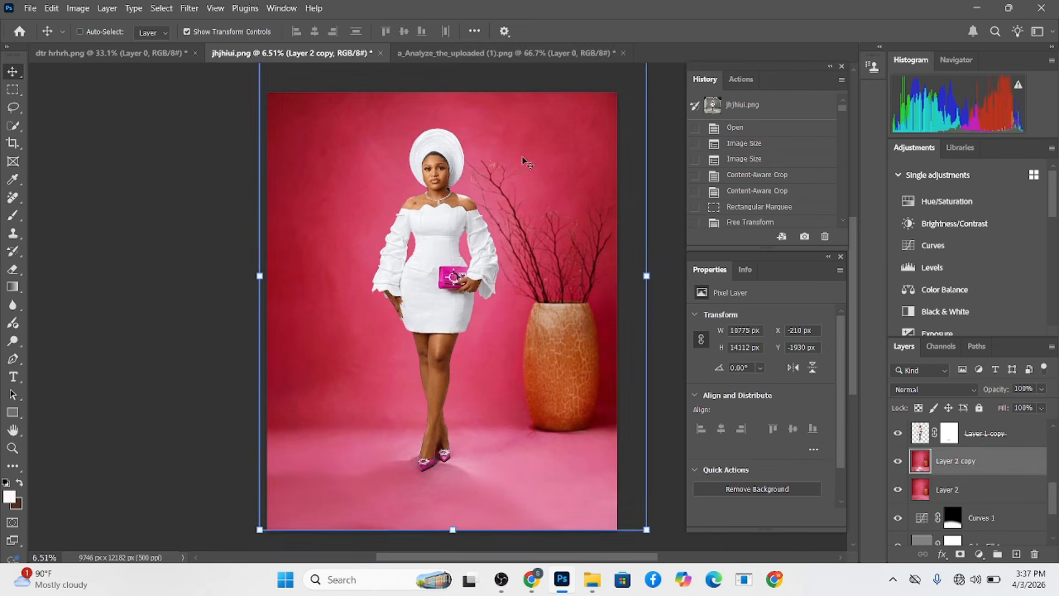
left_click(504, 53)
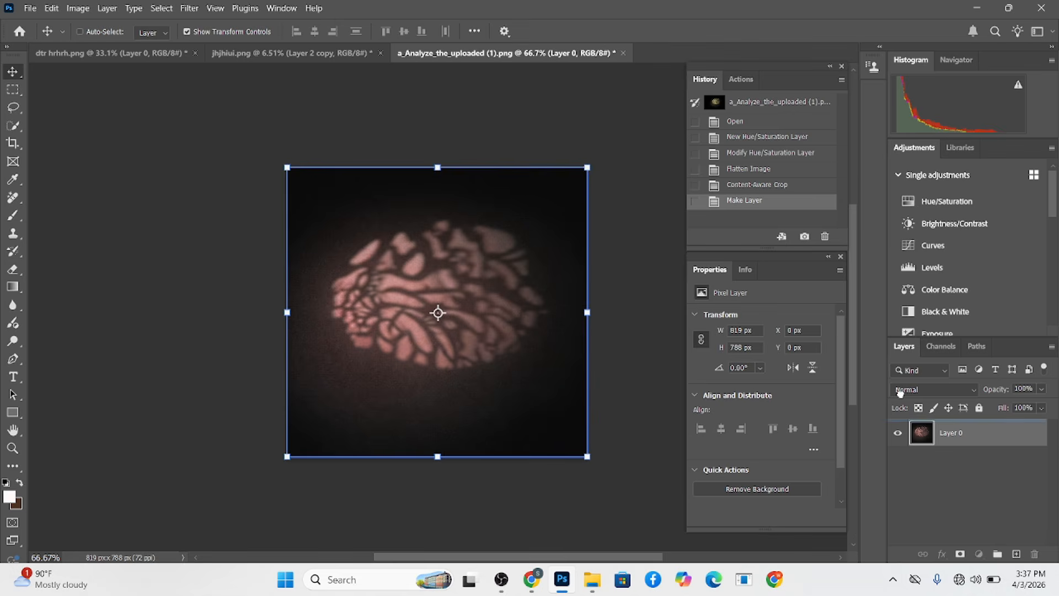
left_click_drag(938, 432, 433, 251)
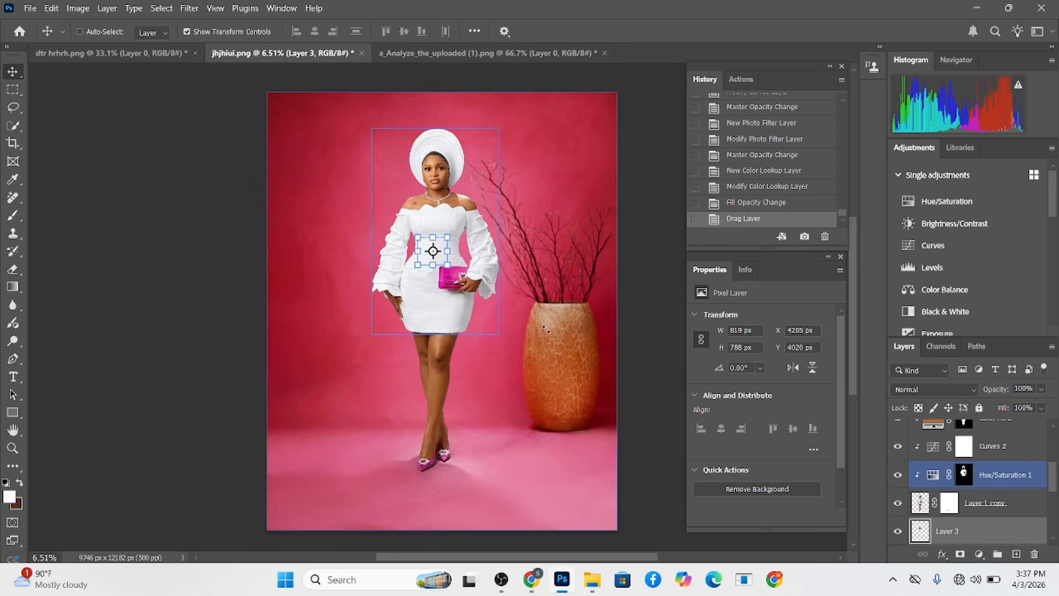
Scale the light-pattern layer to about 932% over the upper-left backdrop behind the model and set its blend mode to Soft Light
left_click_drag(545, 329, 600, 354)
left_click_drag(533, 312, 485, 255)
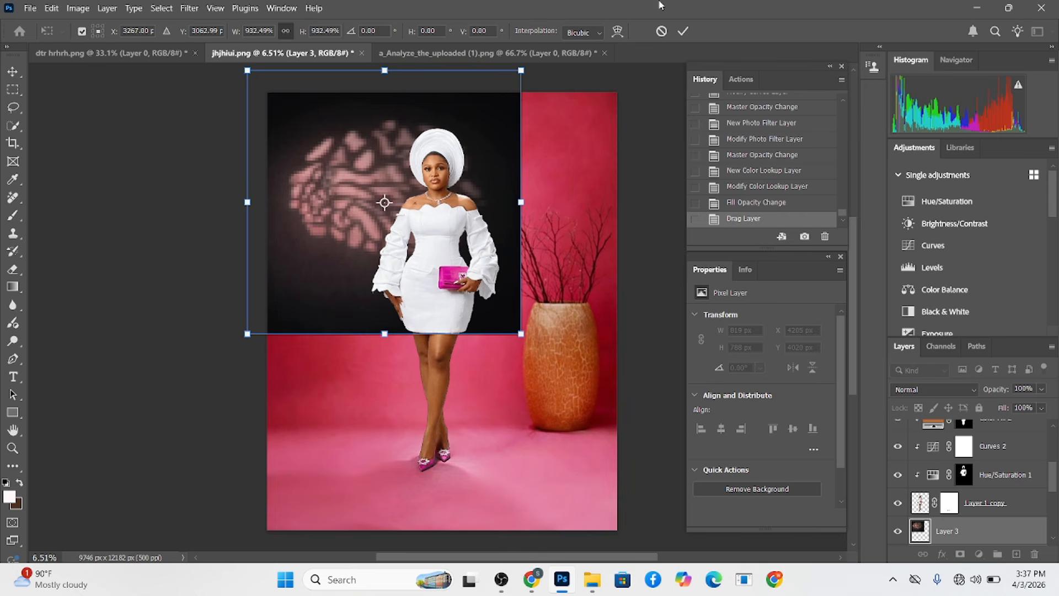
left_click(683, 31)
left_click(940, 390)
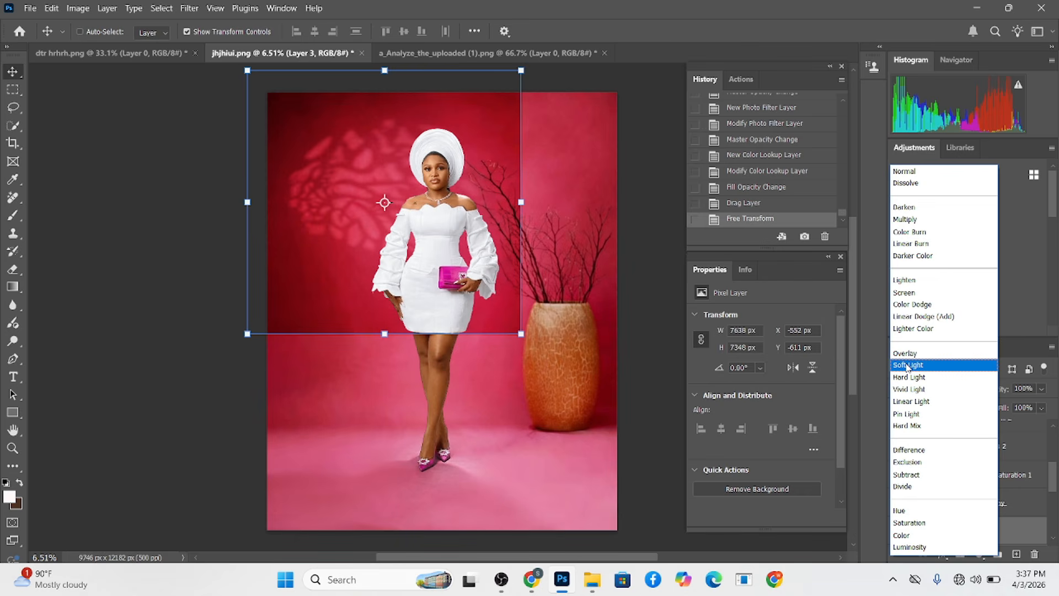
left_click(907, 365)
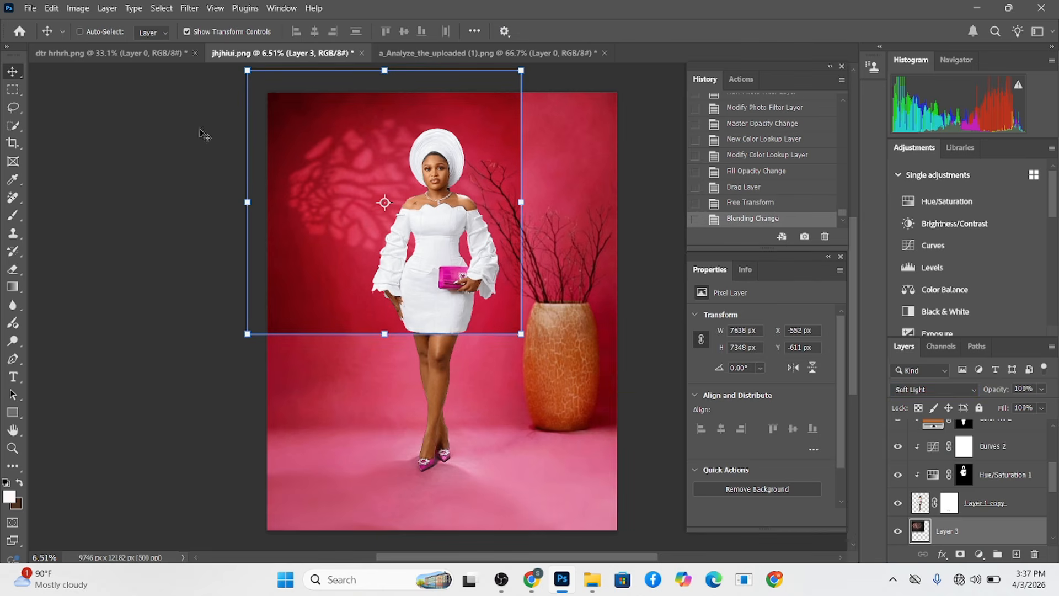
Add a layer mask to Layer 3 and paint black with a large soft brush to fade the light pattern's hard edges
left_click(961, 553)
key("b")
right_click(447, 372, "alt")
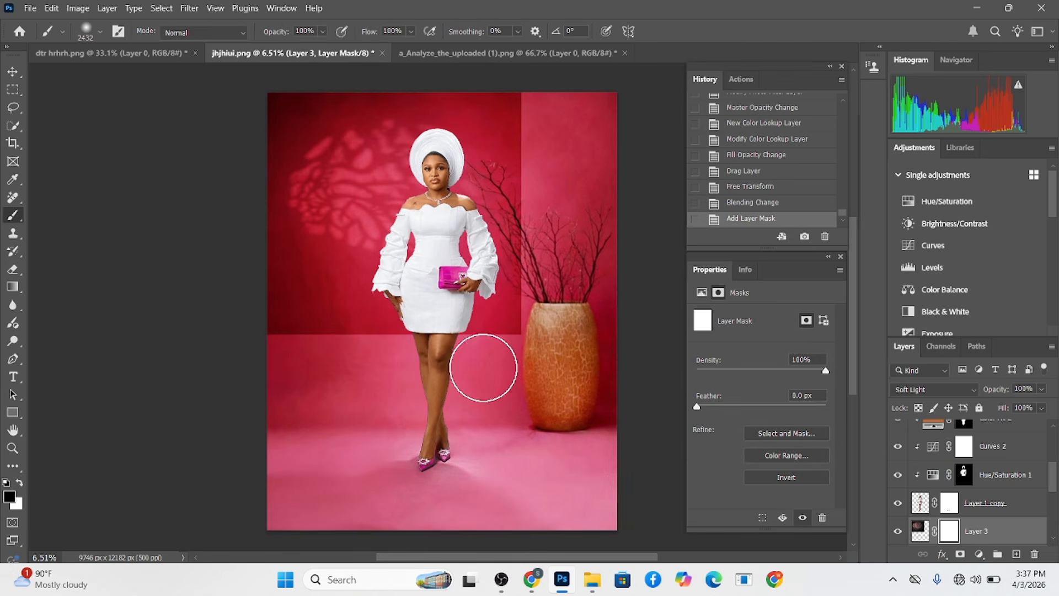
mouse_move(524, 339)
left_mouse_down()
mouse_move(367, 342)
mouse_move(326, 386)
mouse_move(230, 326)
left_mouse_up()
right_click(485, 340, "alt")
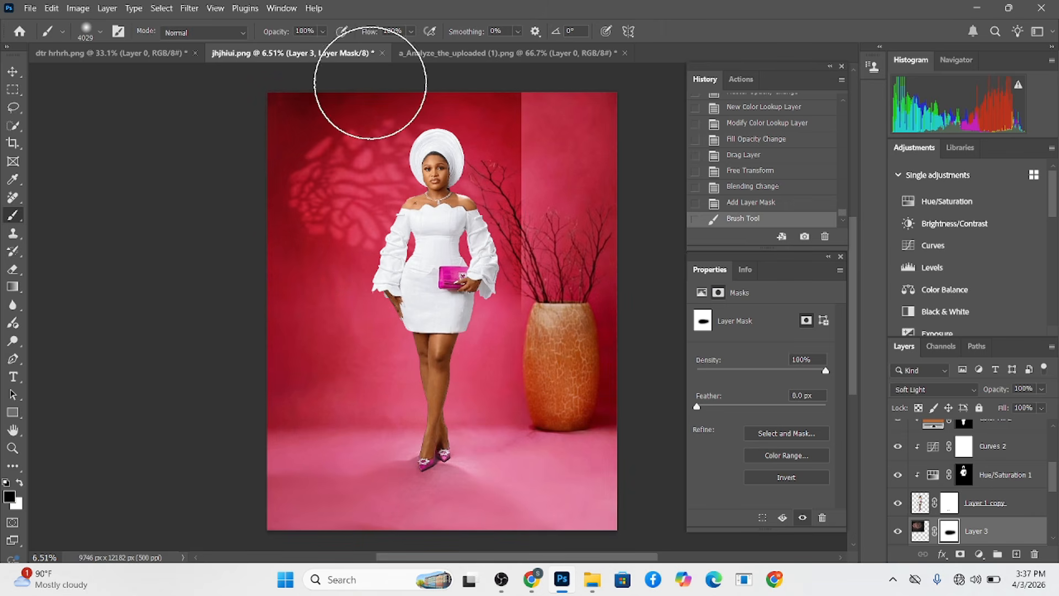
mouse_move(371, 72)
left_mouse_down()
mouse_move(509, 82)
mouse_move(549, 147)
left_mouse_up()
mouse_move(407, 378)
left_mouse_down()
mouse_move(234, 276)
mouse_move(239, 147)
mouse_move(224, 111)
mouse_move(208, 198)
left_mouse_up()
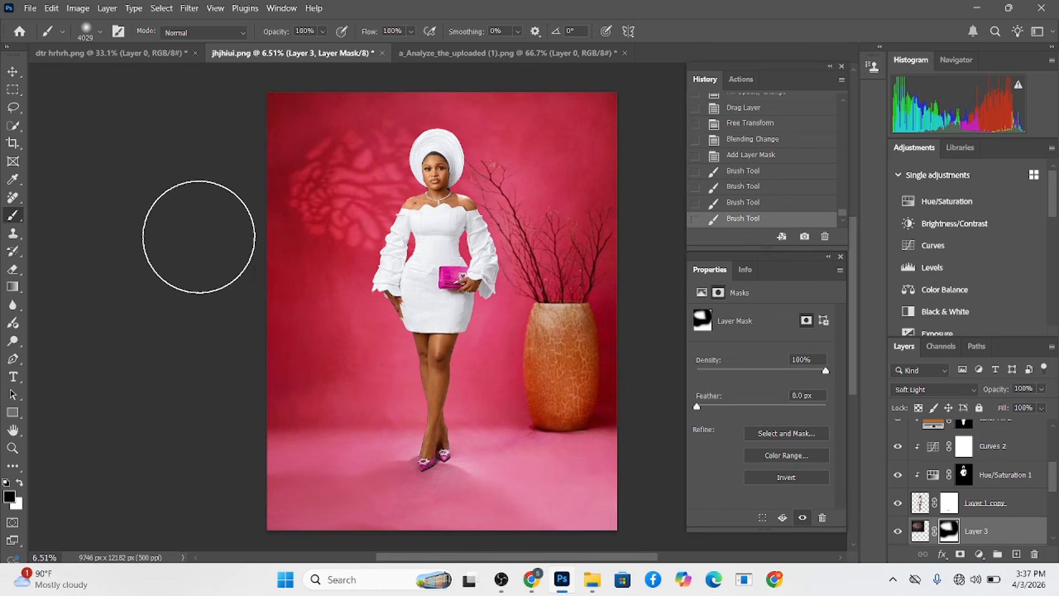
left_click_drag(194, 236, 237, 111)
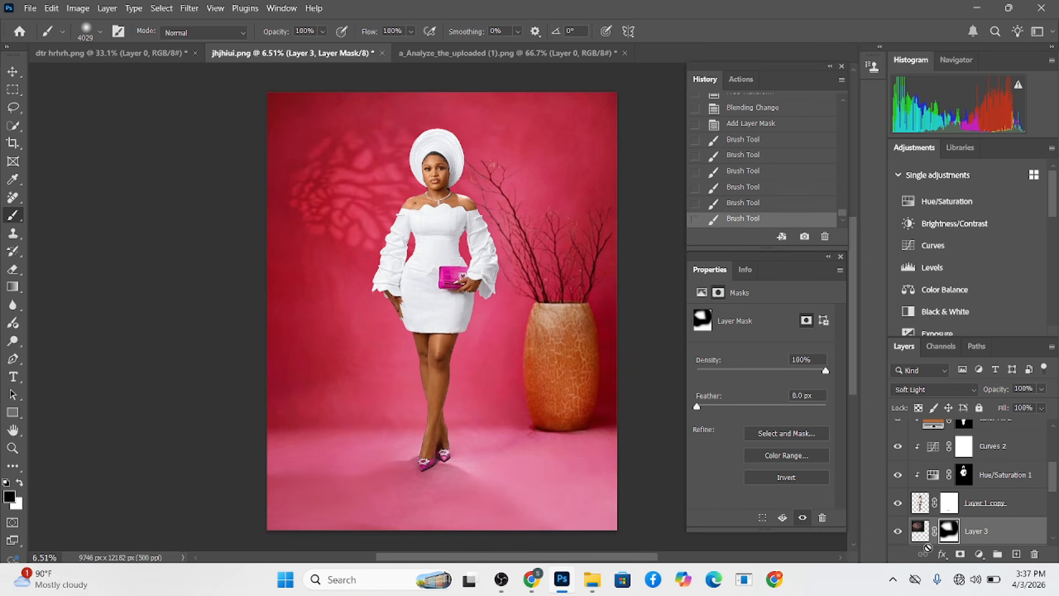
Apply a Gaussian Blur with a 48.4-pixel radius to the light-pattern image on Layer 3
left_click(919, 530)
left_click(188, 8)
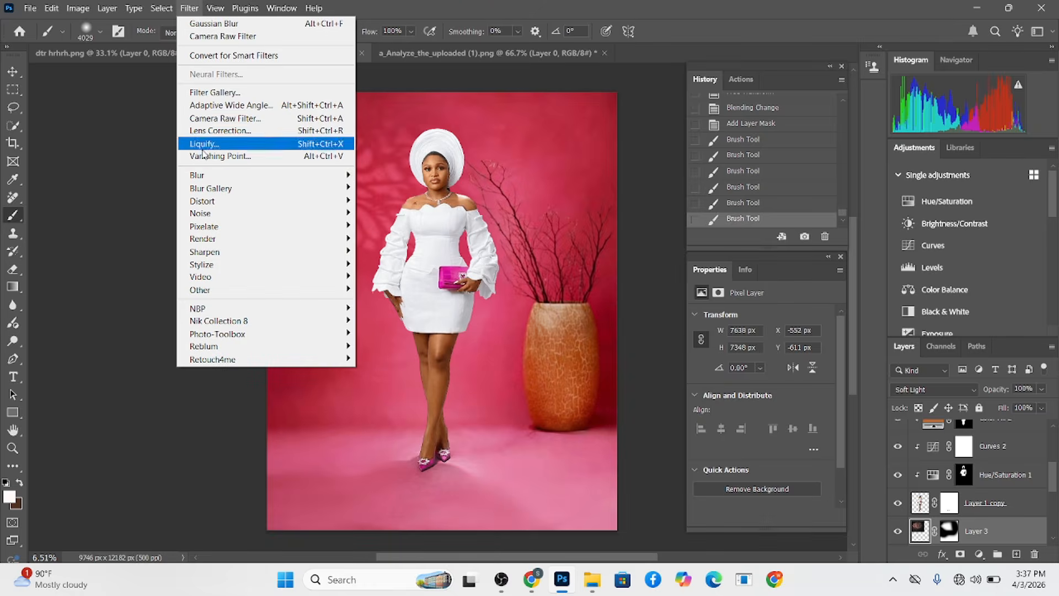
mouse_move(198, 172)
left_click(390, 226)
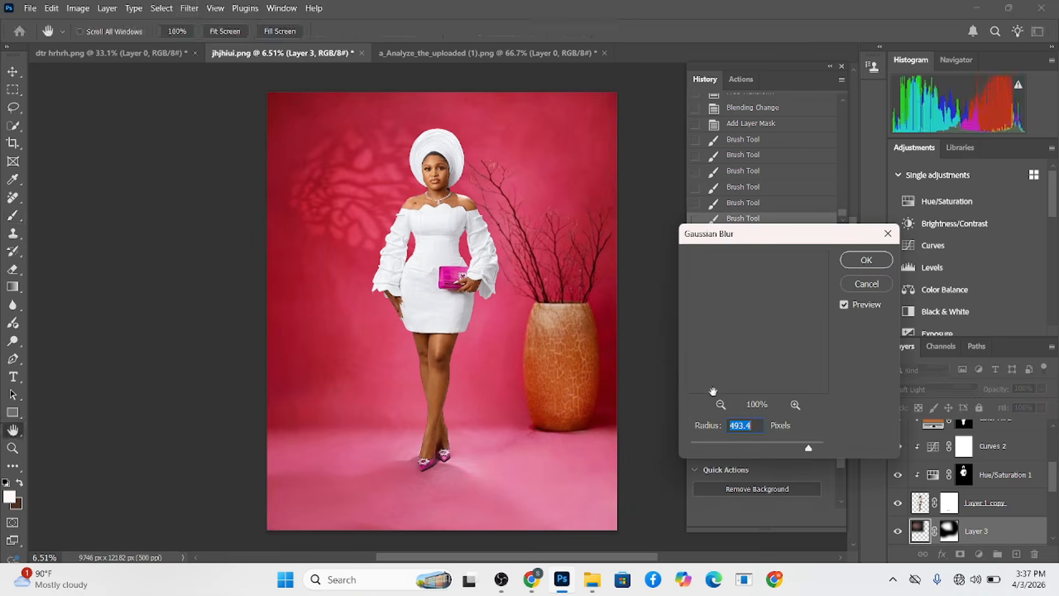
left_click_drag(756, 445, 765, 451)
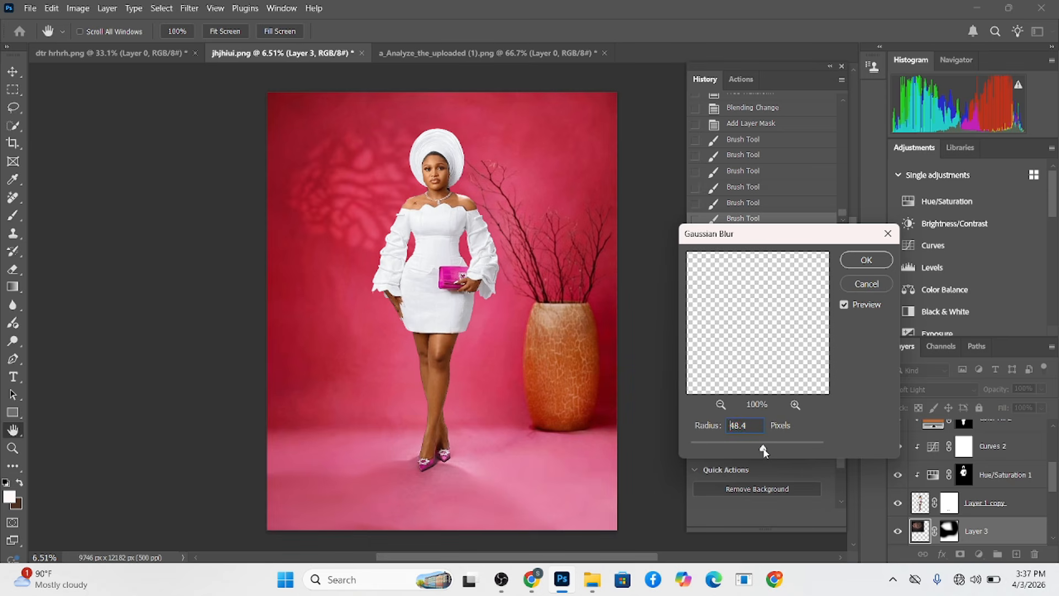
left_click(861, 261)
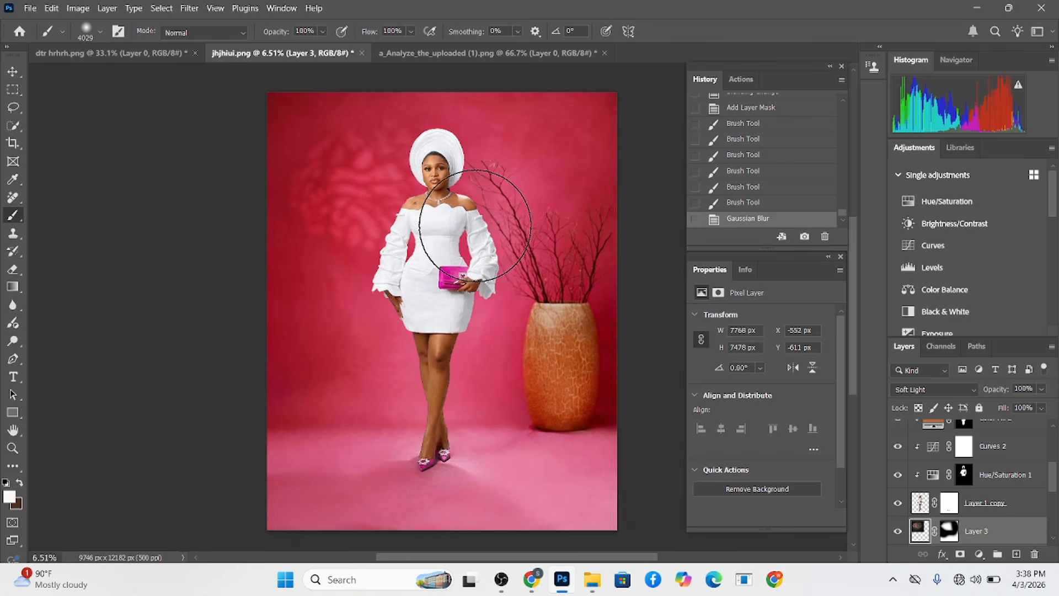
Stamp all visible layers into a new layer above Color Lookup 1 and apply the Camera Raw Filter to it
scroll(981, 491, "up", 5)
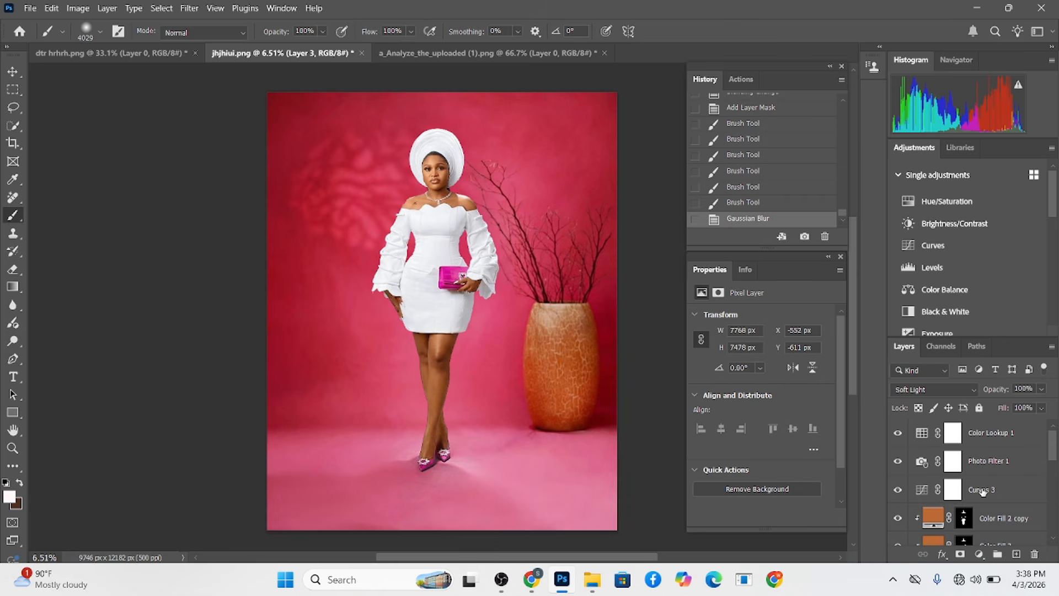
left_click(1011, 434)
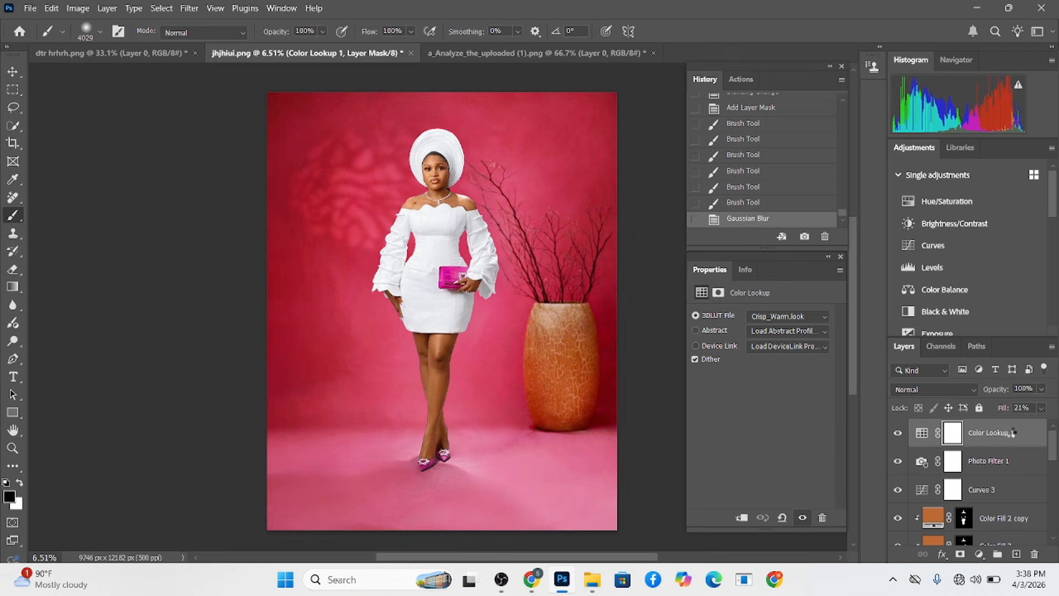
key("ctrl+shift+alt+e")
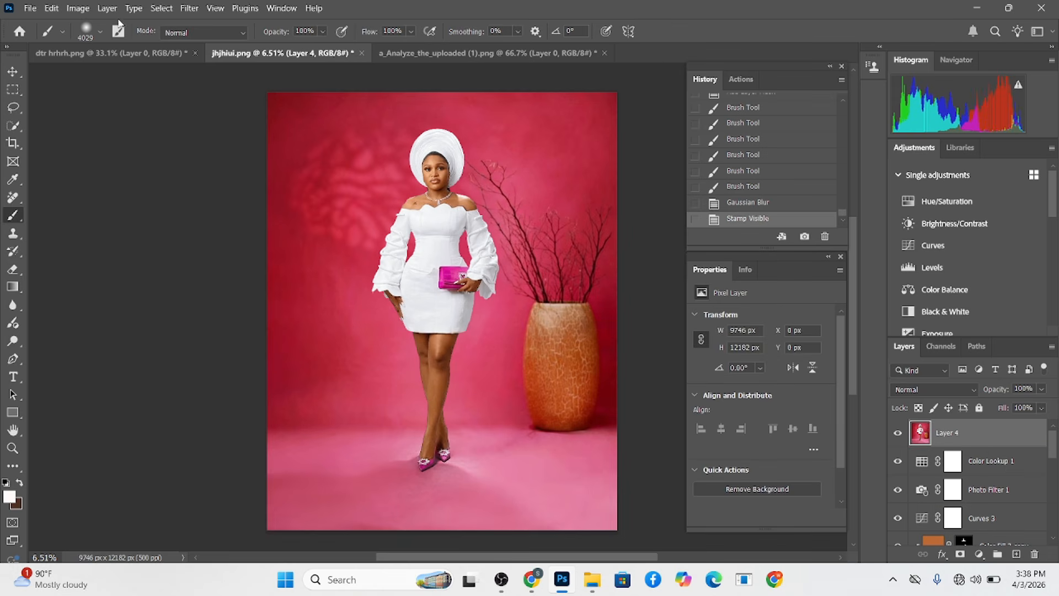
left_click(189, 8)
left_click(204, 37)
key("ctrl+alt+f")
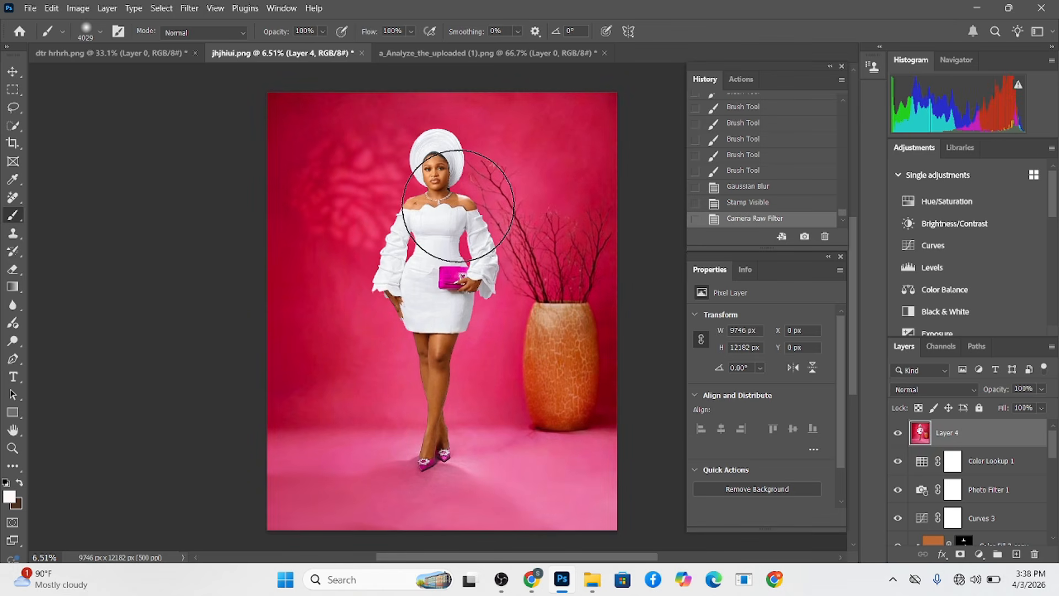
Toggle Layer 4 off and on to compare the grading, and lower its opacity to 48%
left_click(897, 434)
left_click(897, 434)
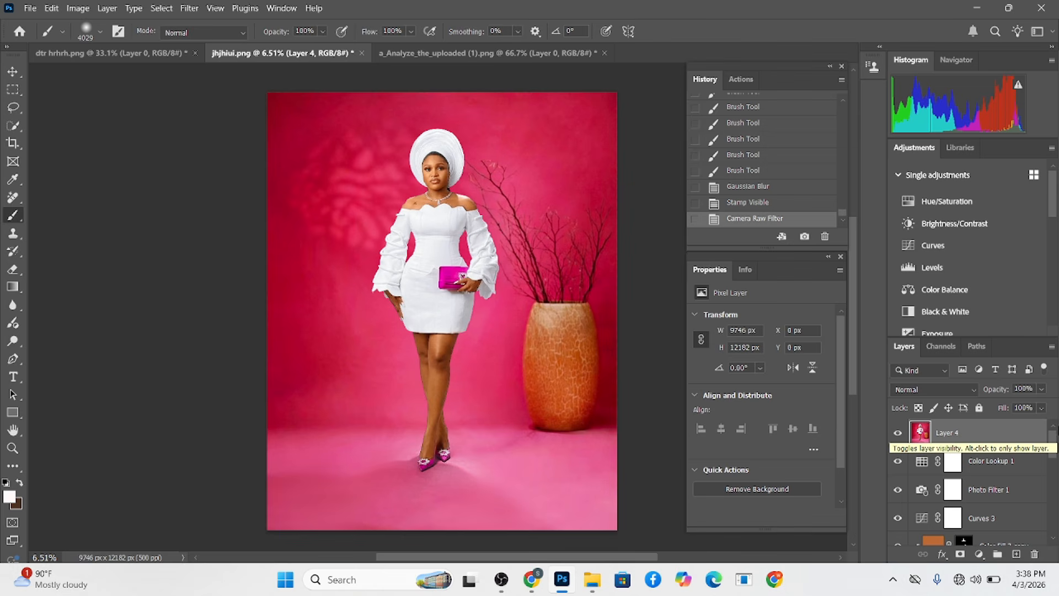
left_click(1041, 390)
left_click_drag(1037, 402, 1018, 410)
Compare the finished composite with the original photo by showing only the Background layer and restoring all layers
scroll(953, 523, "down", 5)
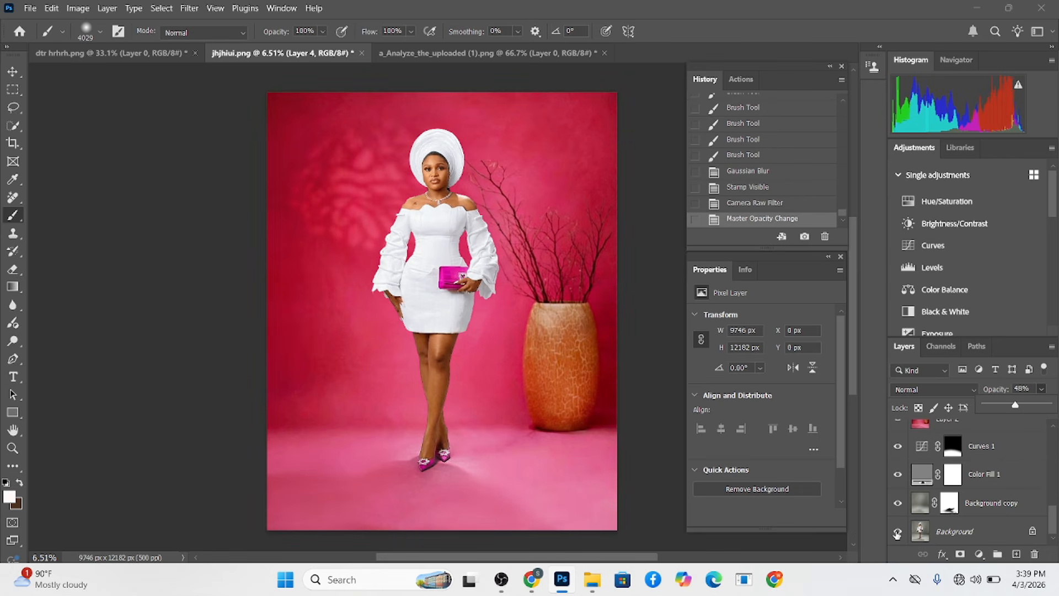
left_click(897, 531, "alt")
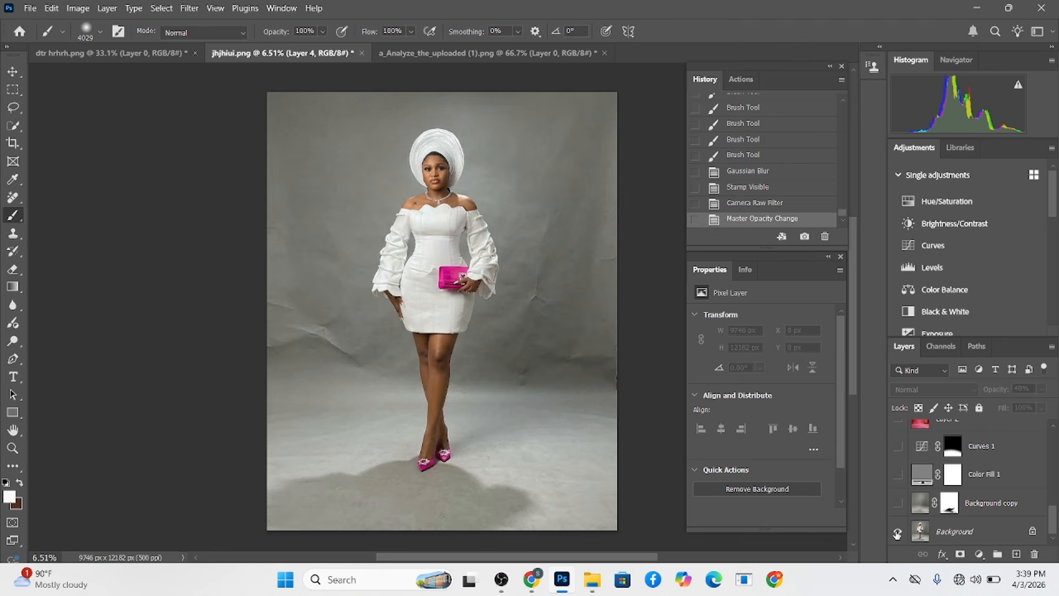
left_click(897, 531, "alt")
left_click(898, 531, "alt")
left_click(898, 531, "alt")
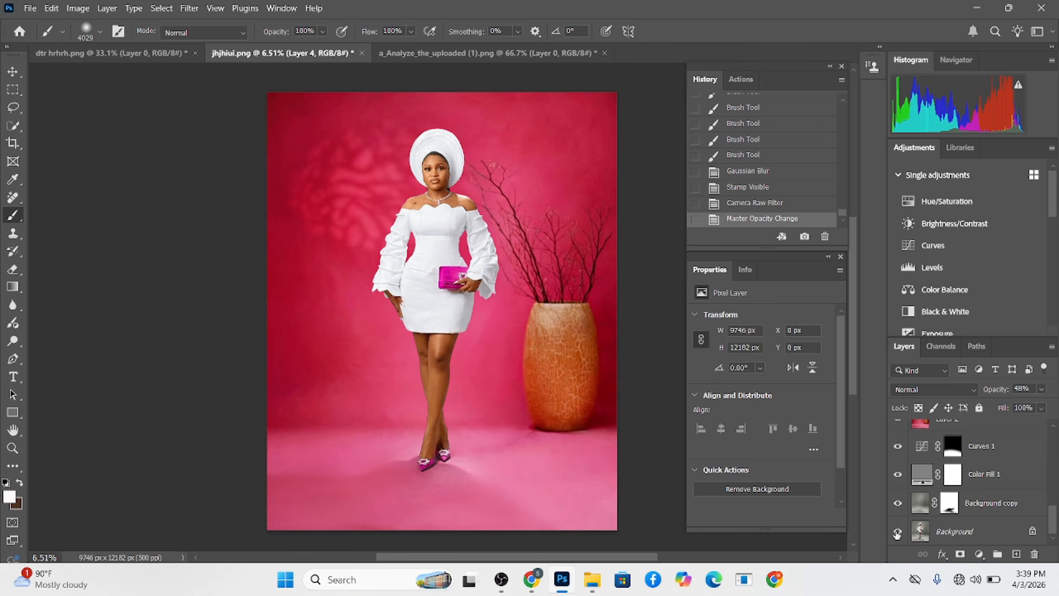